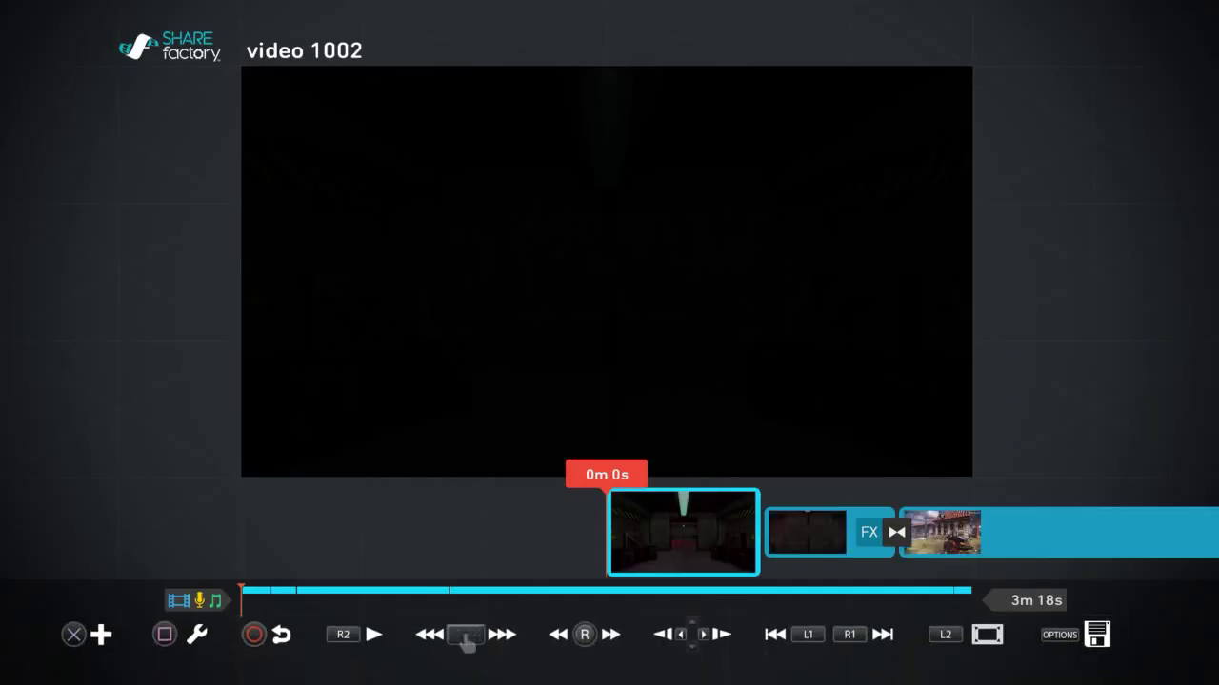
Step: Split the long gameplay clip at 2m 48s on the timeline
key("Right")
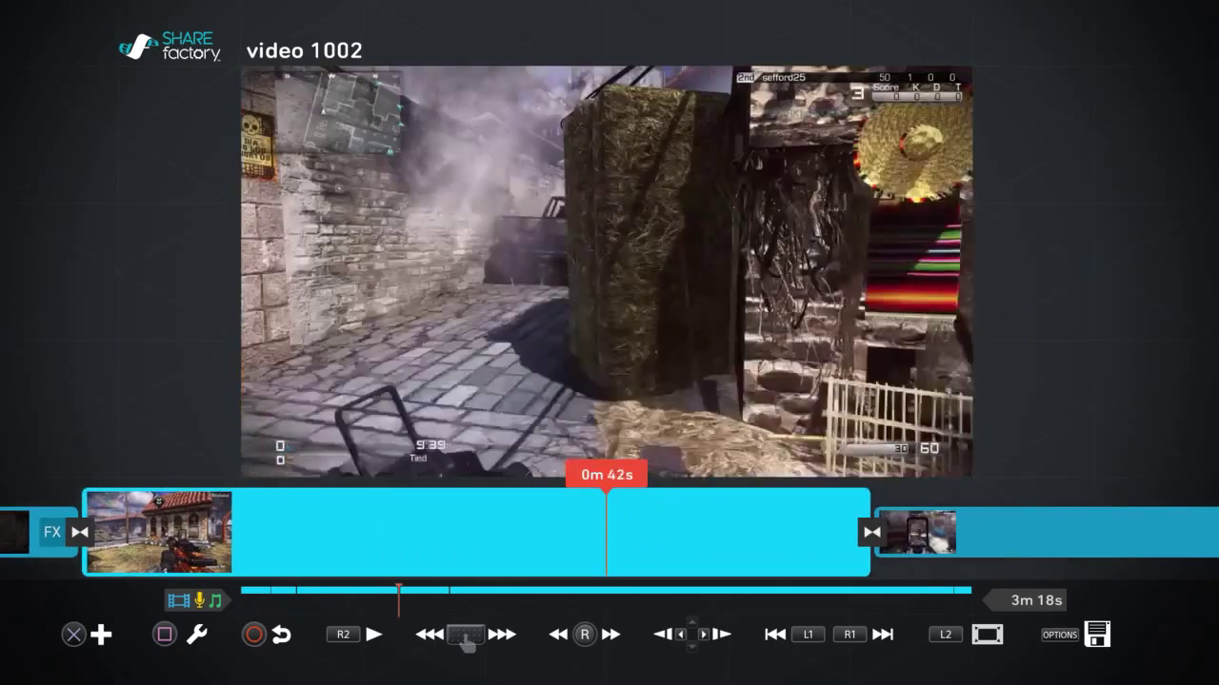
key("Right")
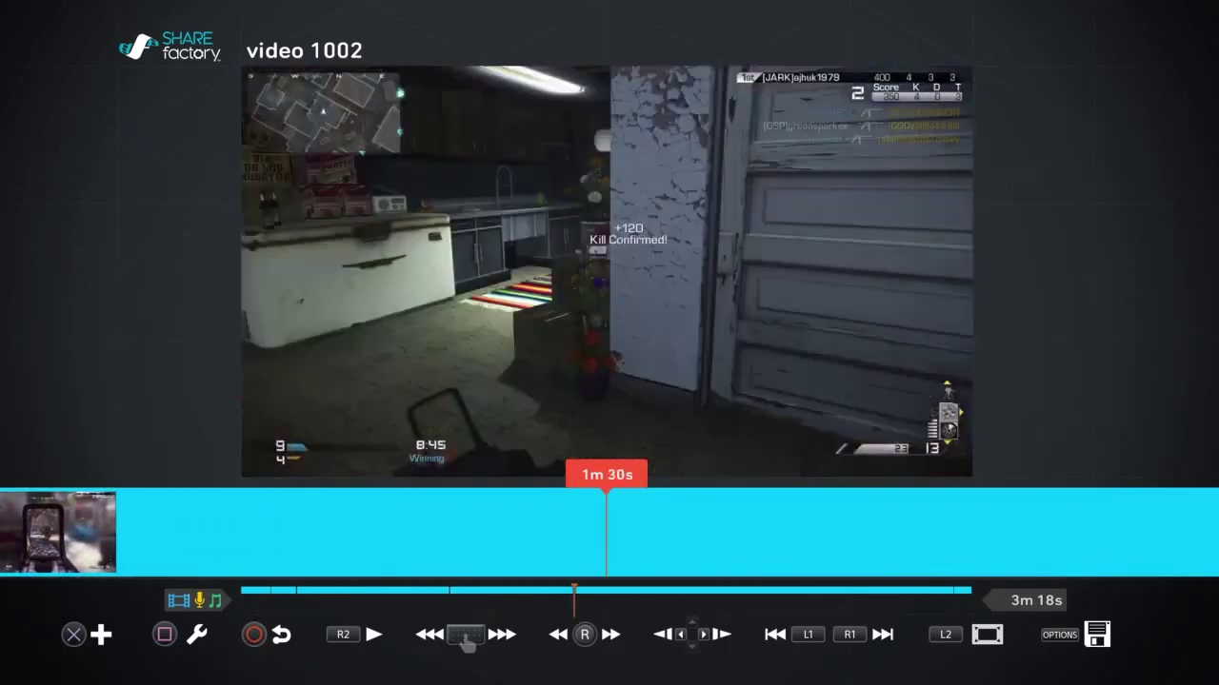
key("Right")
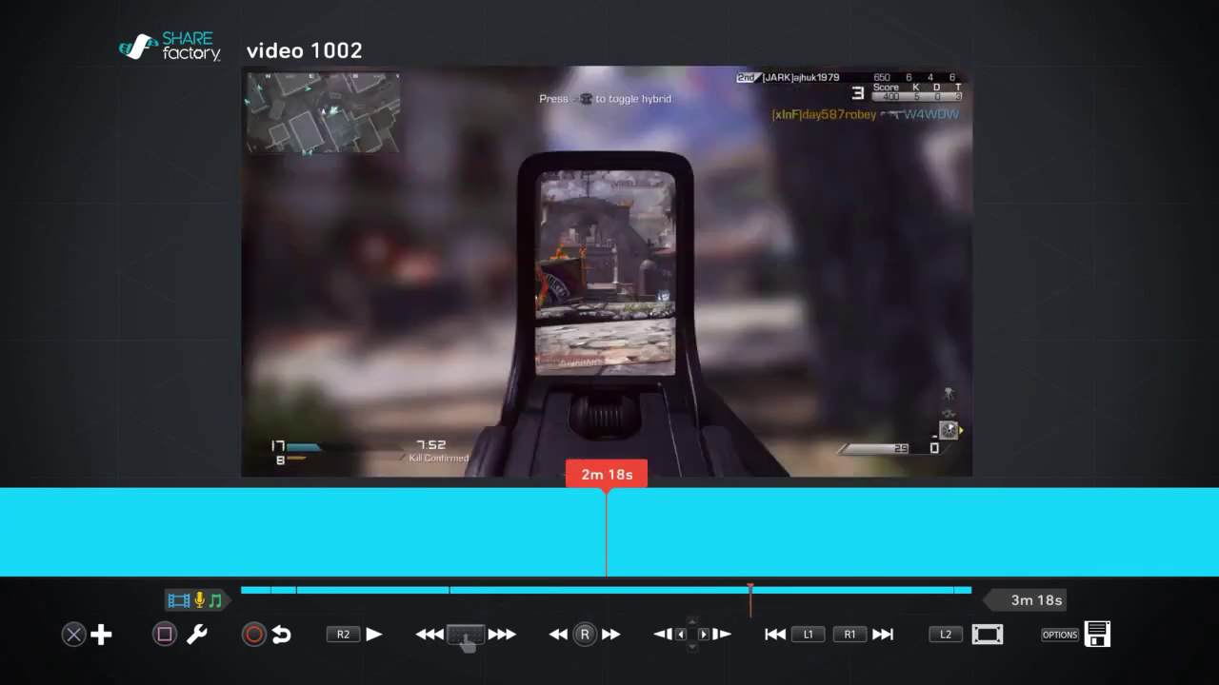
key("Right")
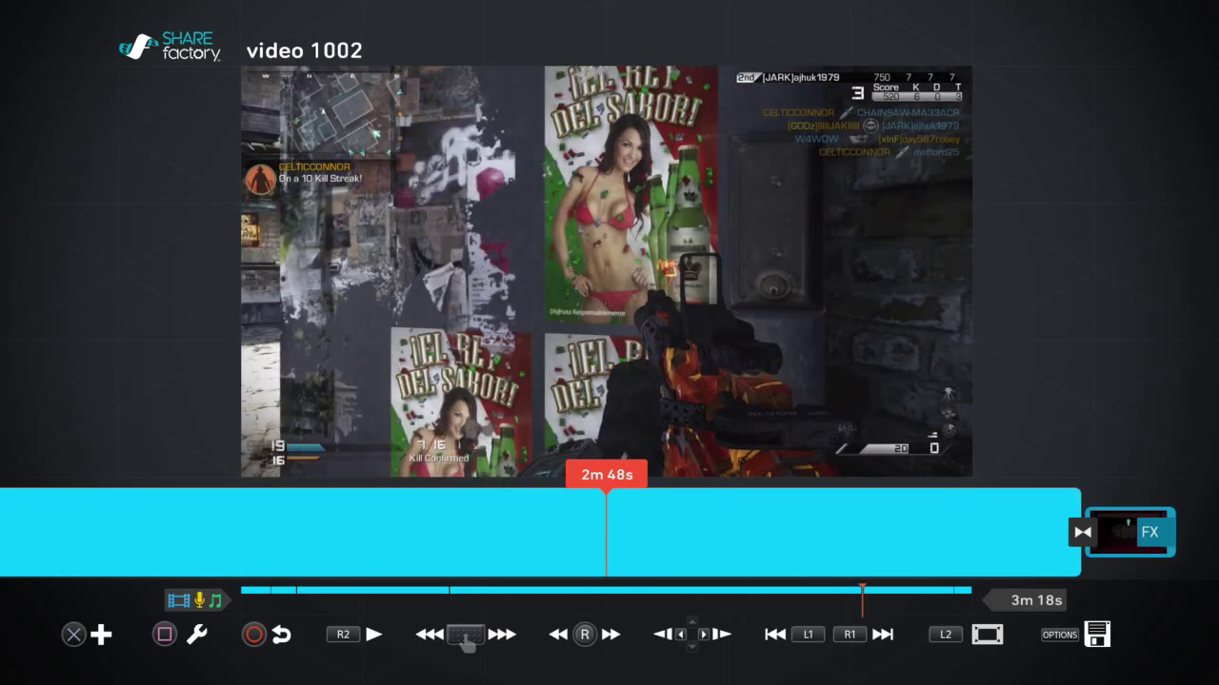
key("Return")
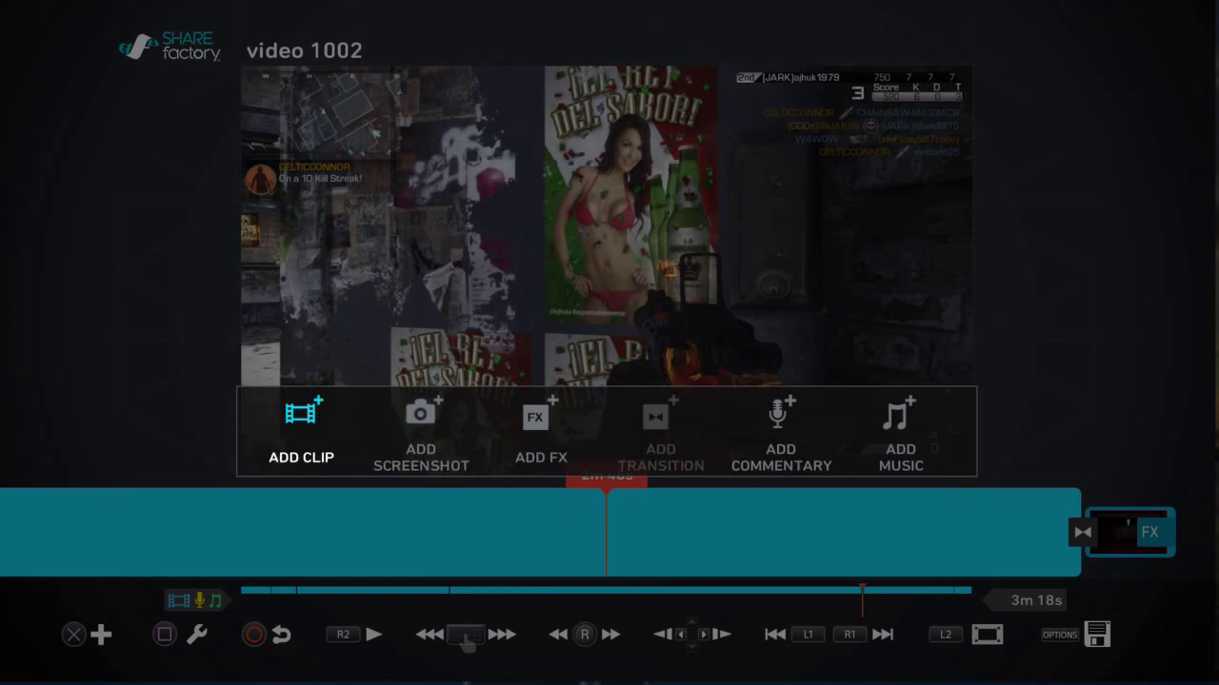
key("Escape")
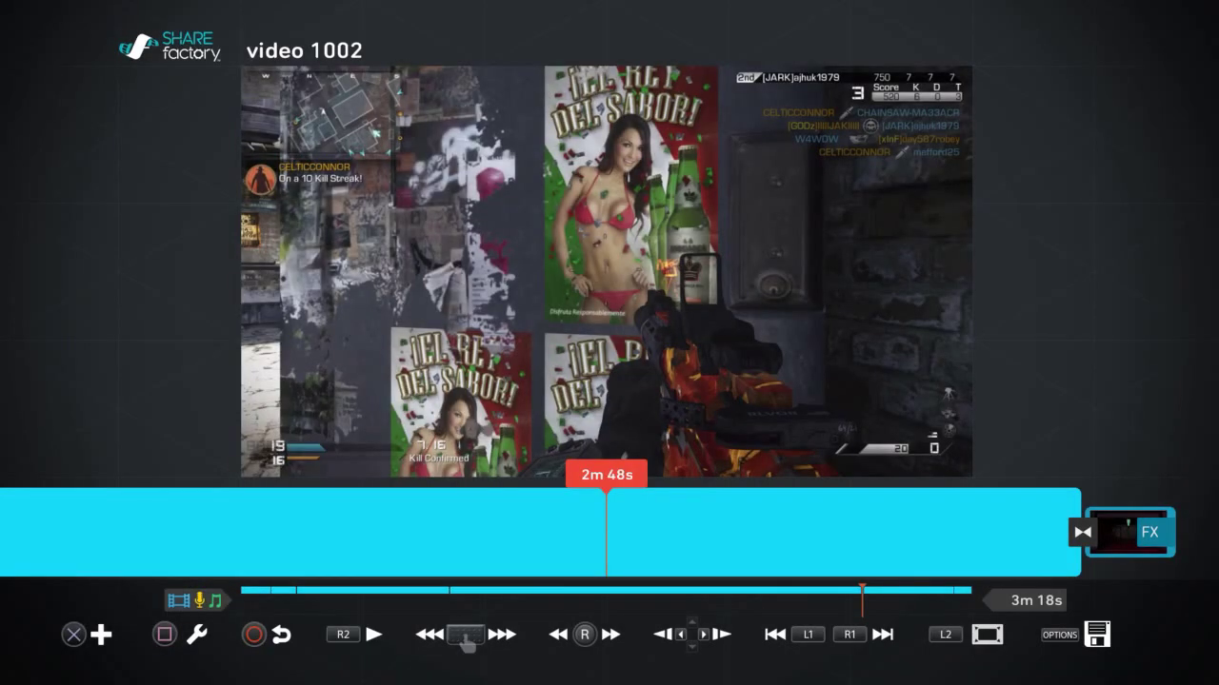
key("s")
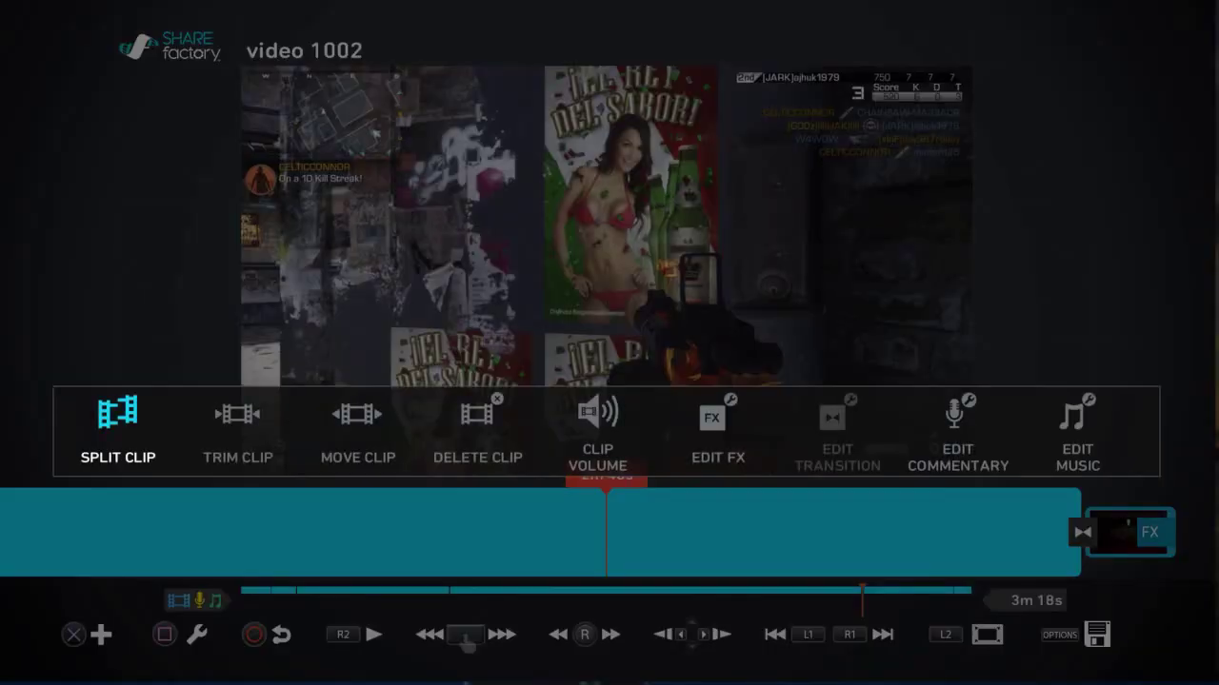
key("Return")
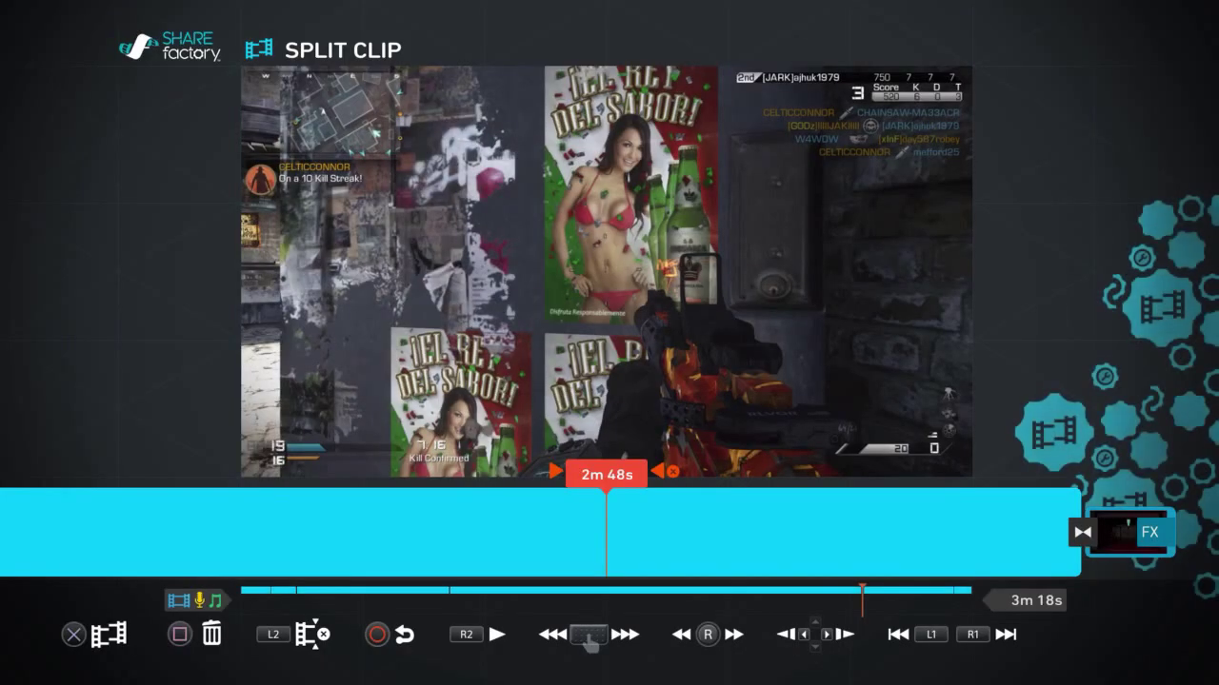
key("Return")
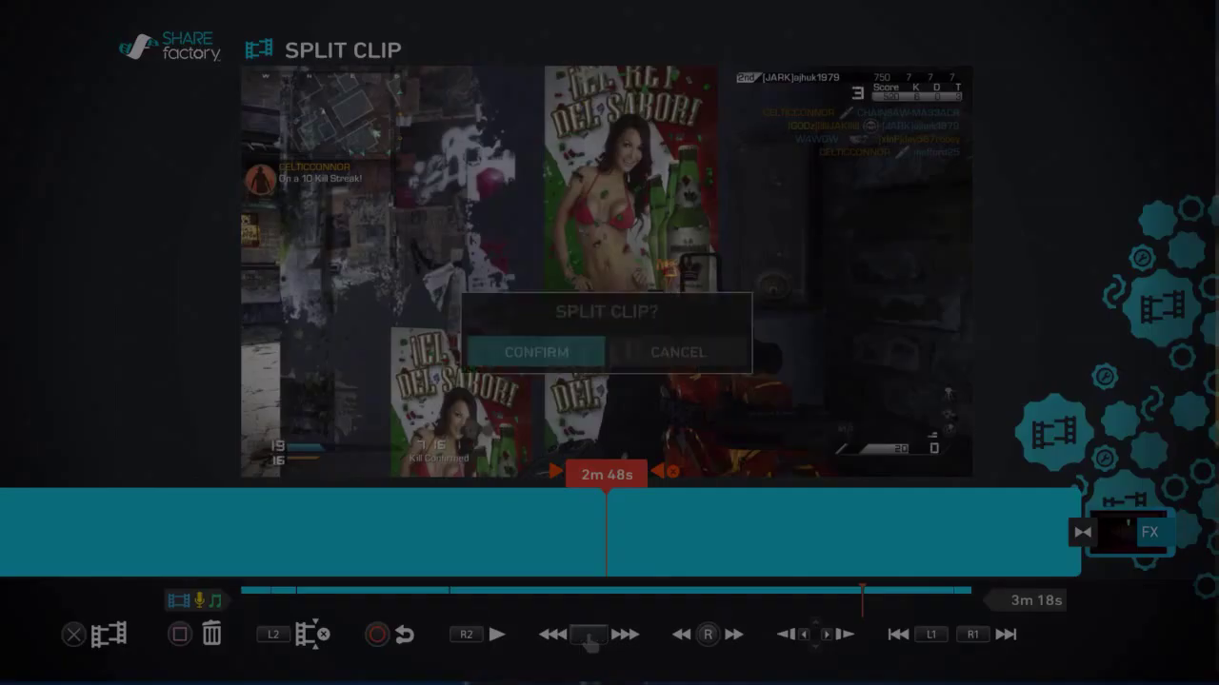
key("Return")
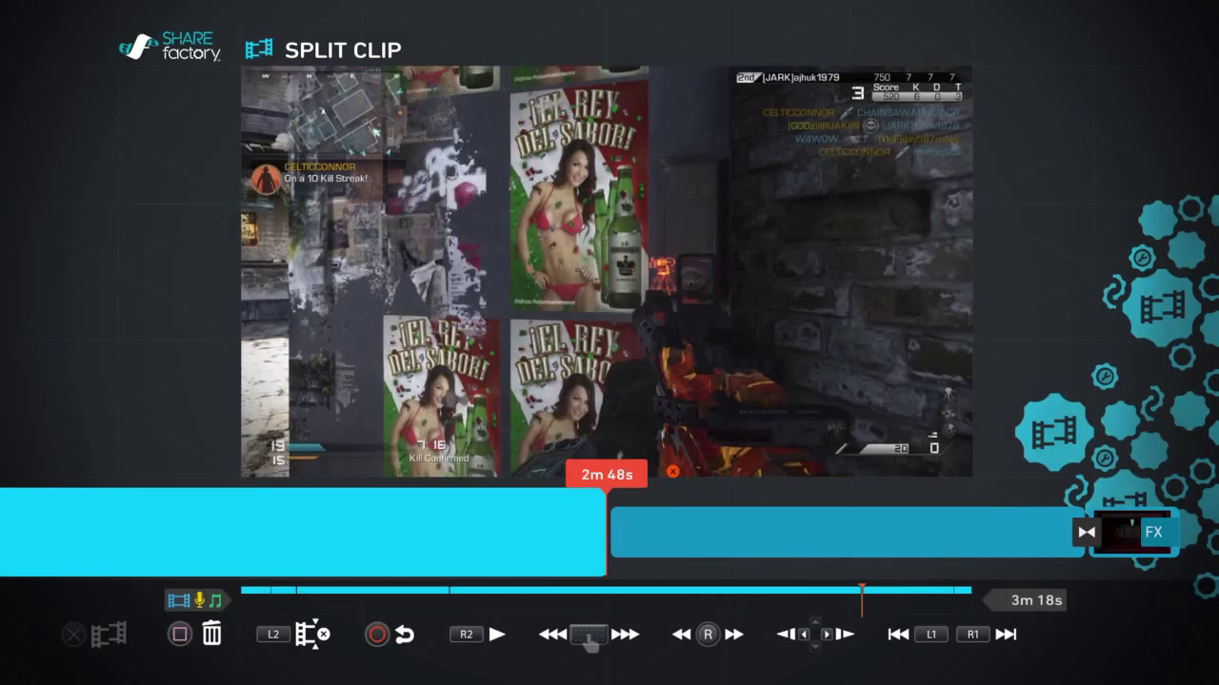
Step: Split the gameplay clip that follows the first cut at 2m 50s
key("Right")
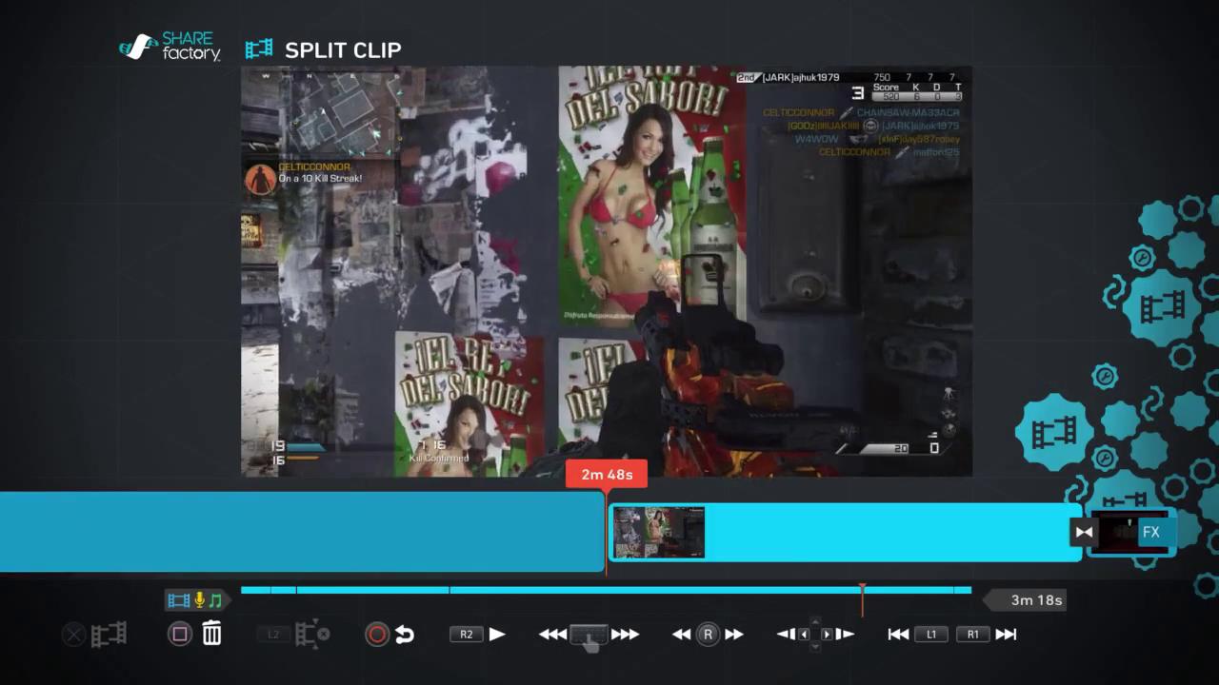
key("Right")
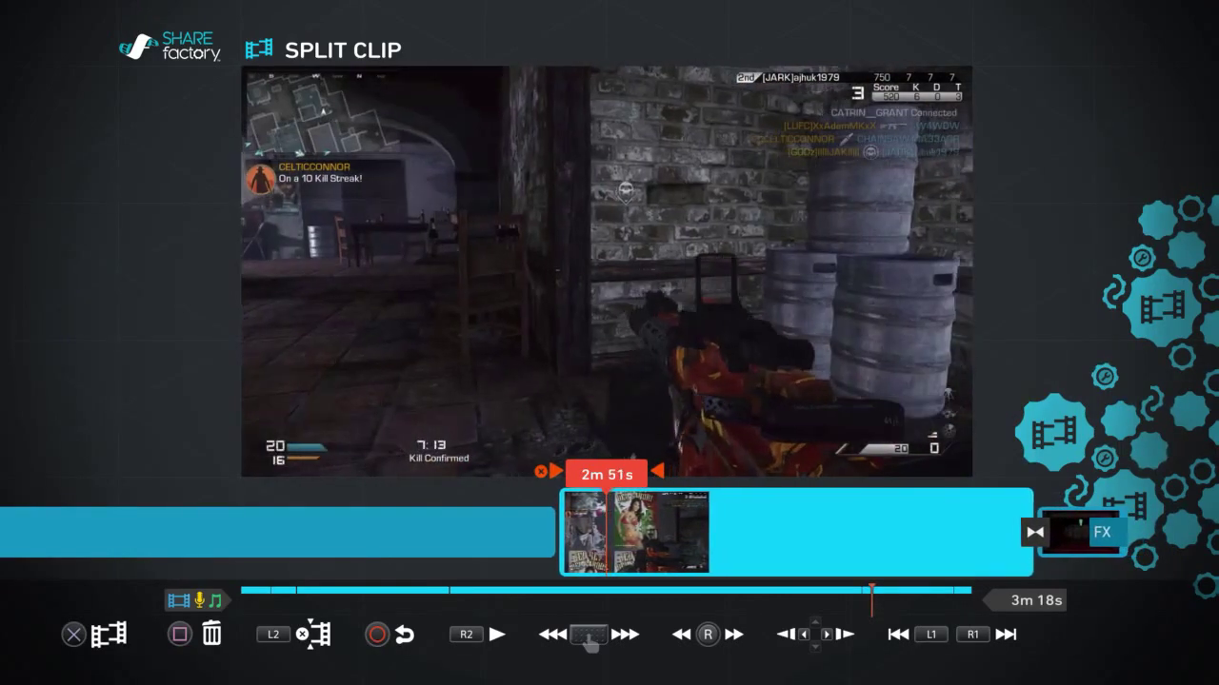
key("Left")
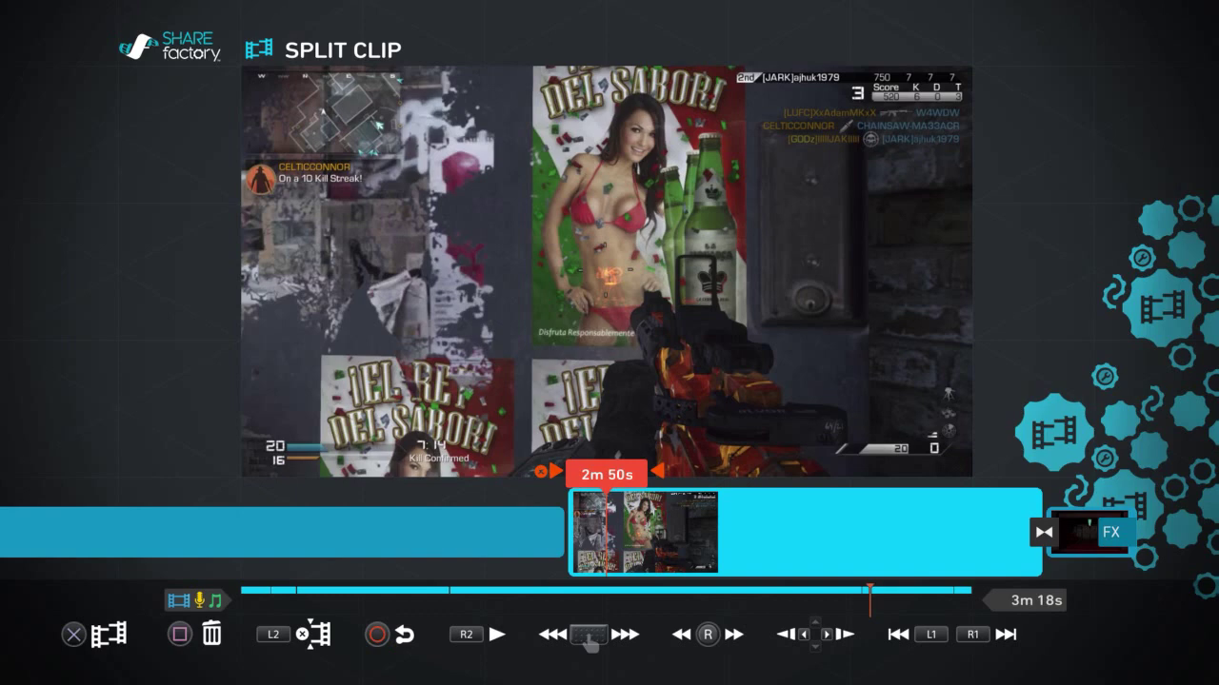
key("Right")
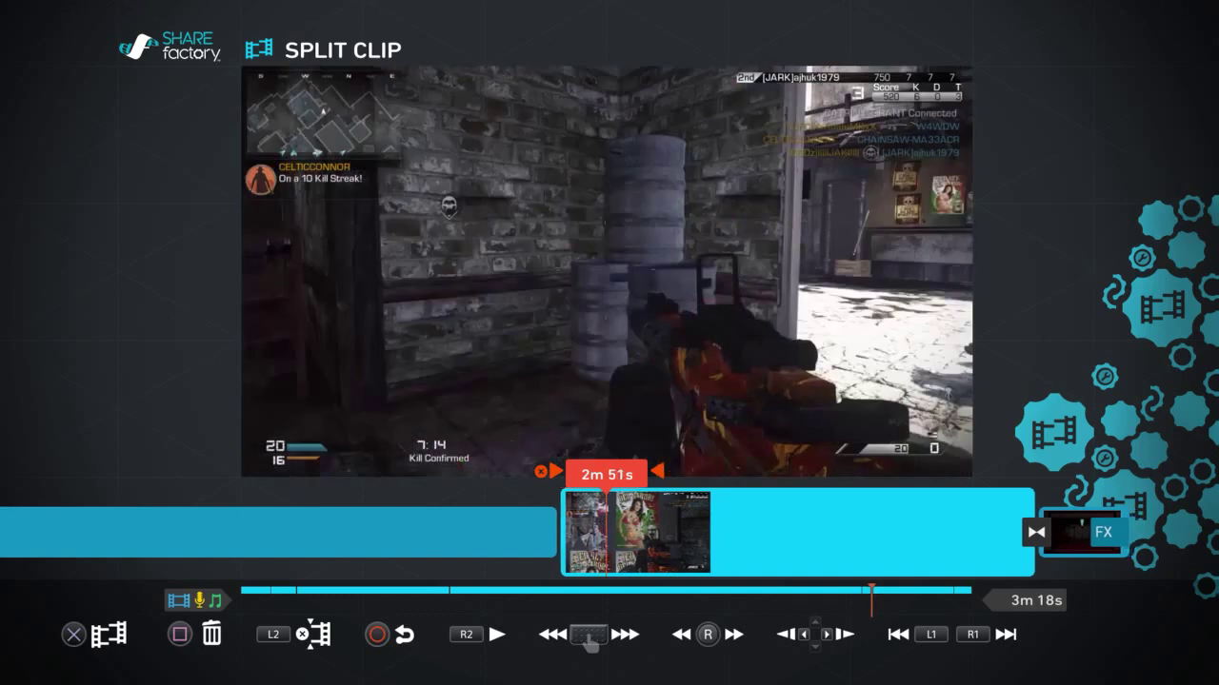
key("Left")
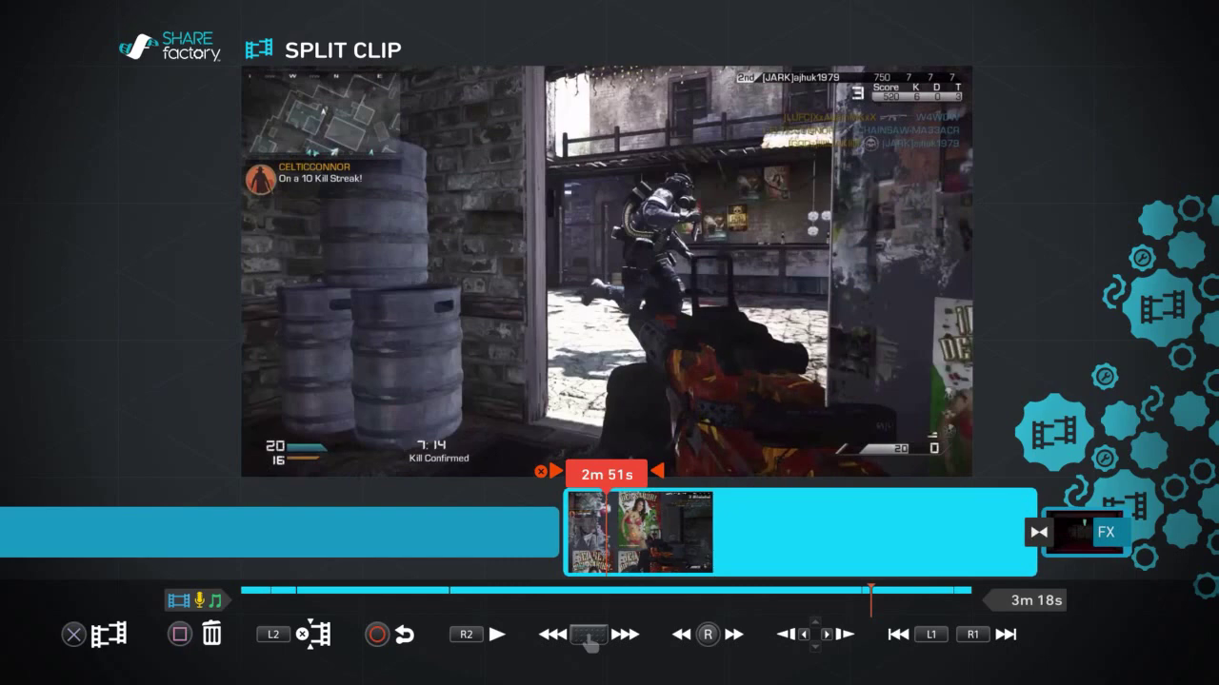
key("Left")
key("Right")
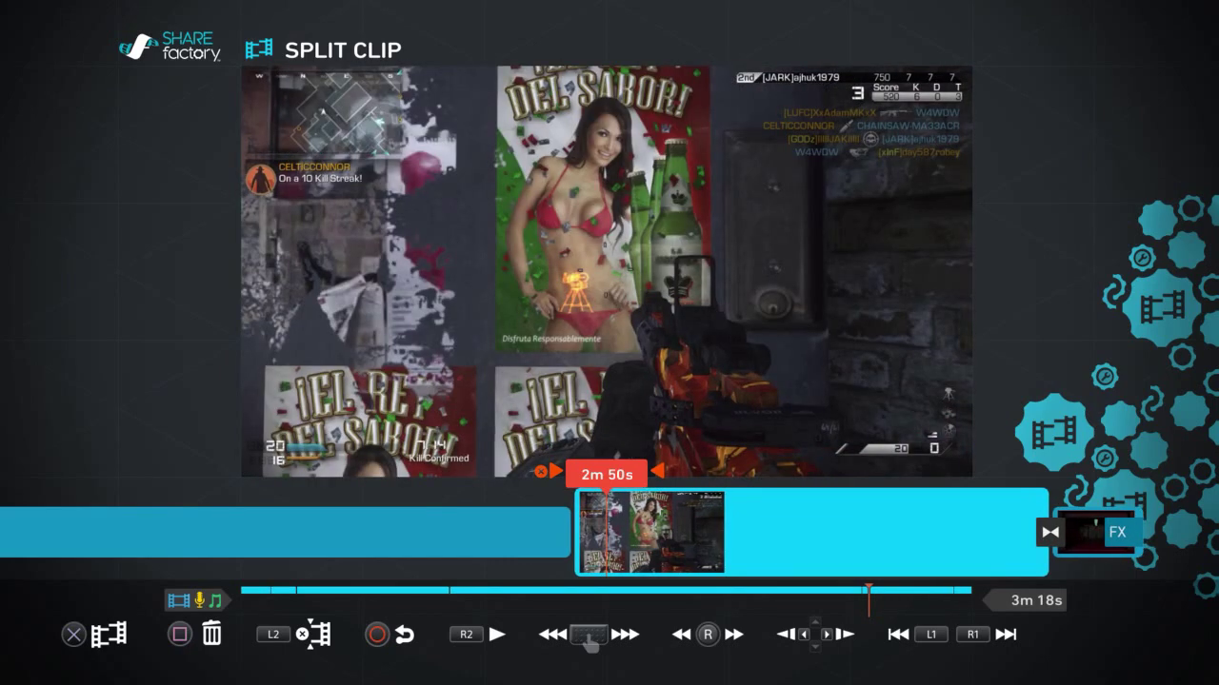
key("Right")
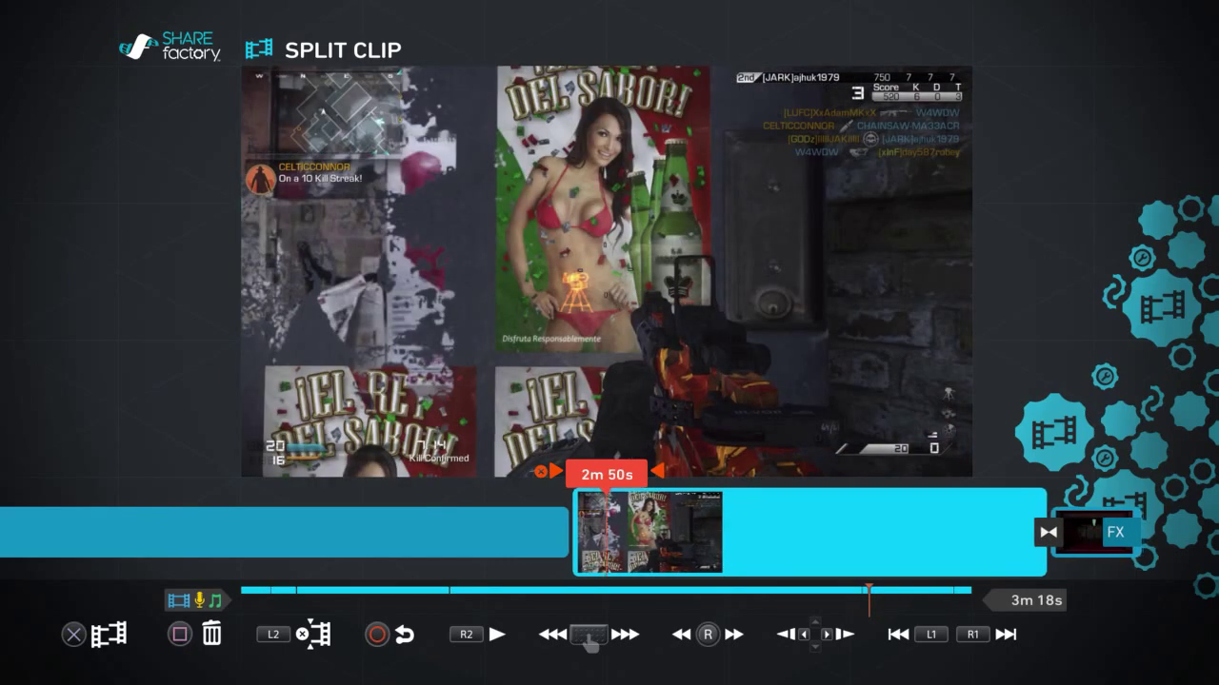
key("Return")
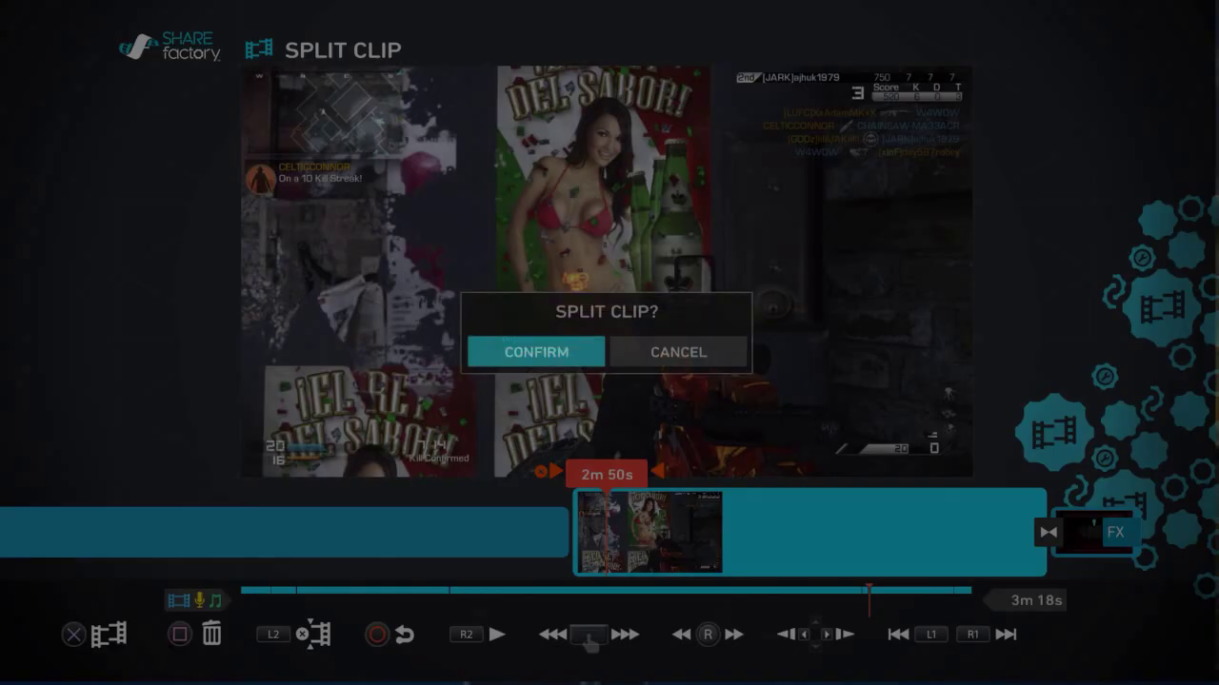
key("Return")
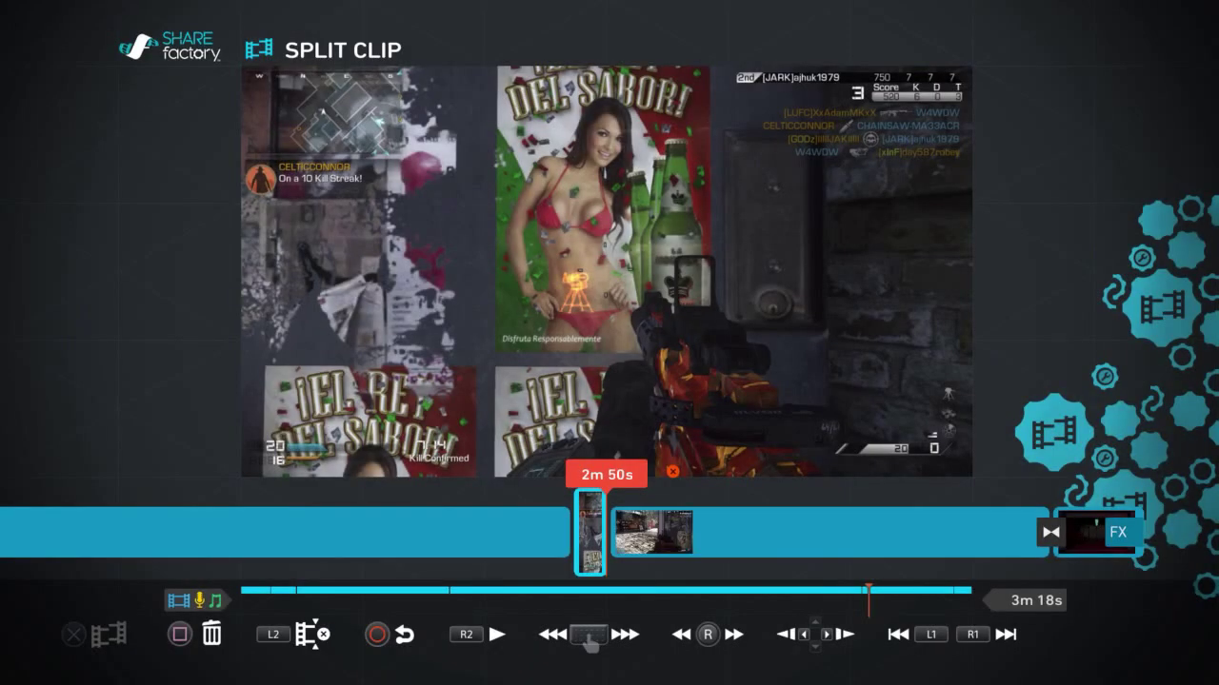
Step: Split the remaining gameplay clip before the closing FX clip at 2m 53s
key("Right")
key("Right")
key("Right")
key("Right")
key("Right")
key("Right")
key("Right")
key("Right")
key("Right")
key("Right")
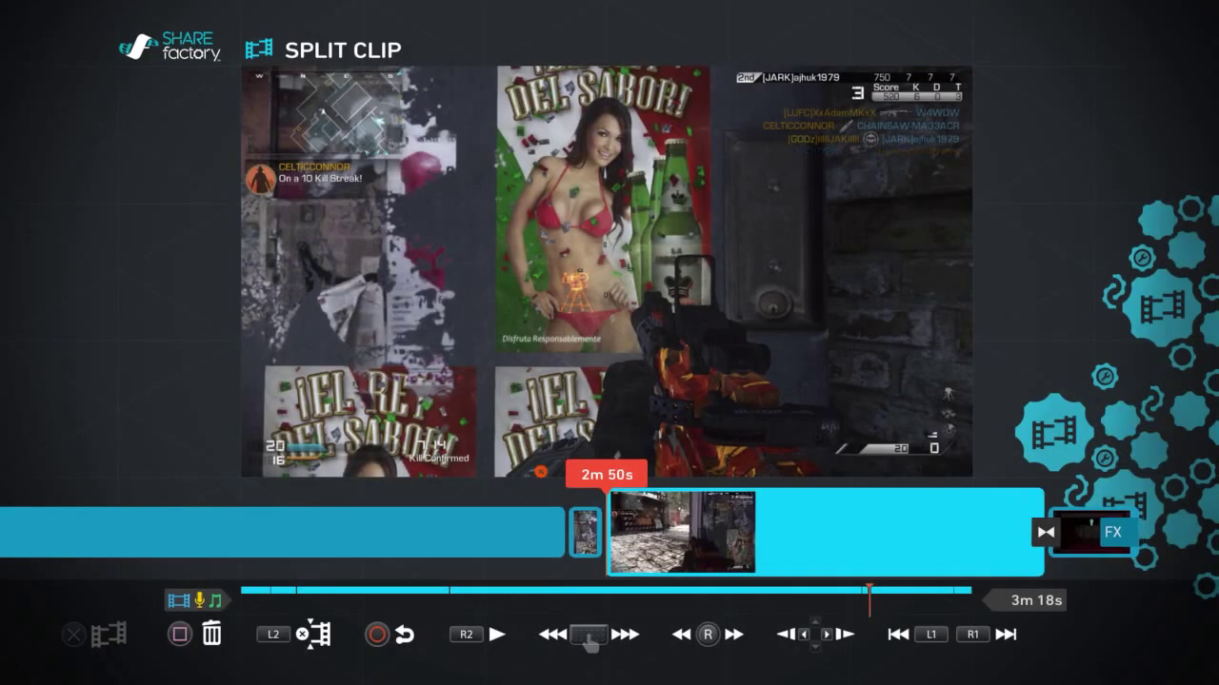
key("Right")
key("Right")
key("Right")
key("Right")
key("Right")
key("Right")
key("Right")
key("Right")
key("Right")
key("Right")
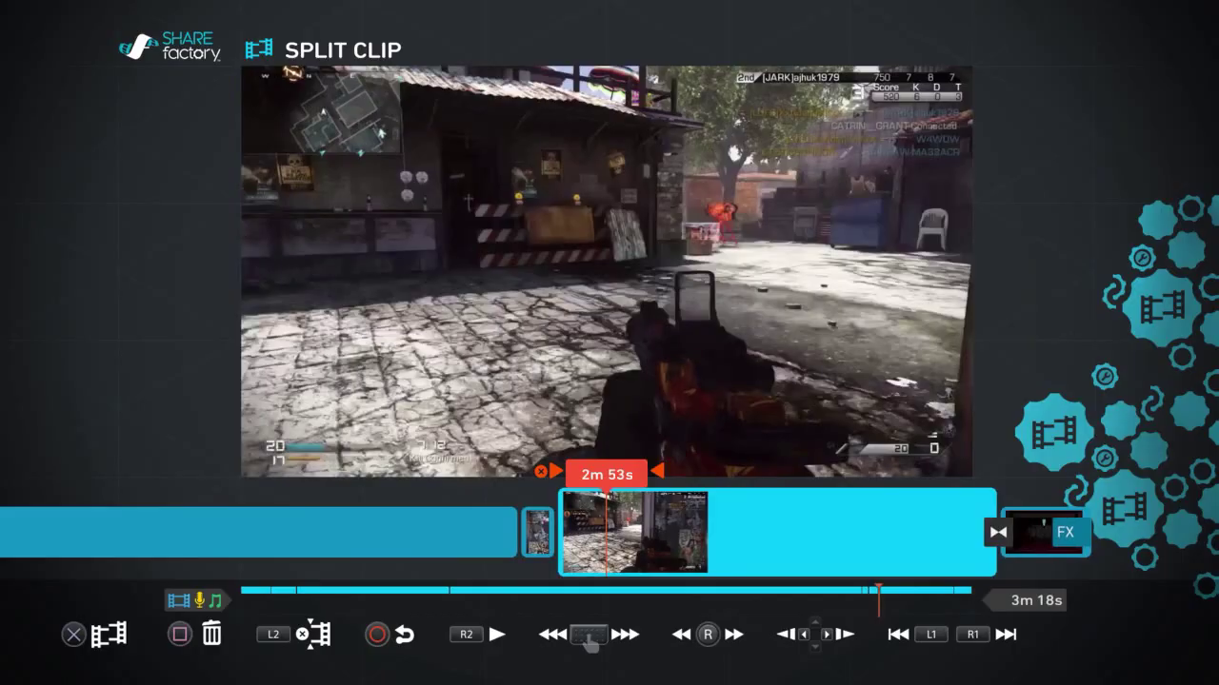
key("Return")
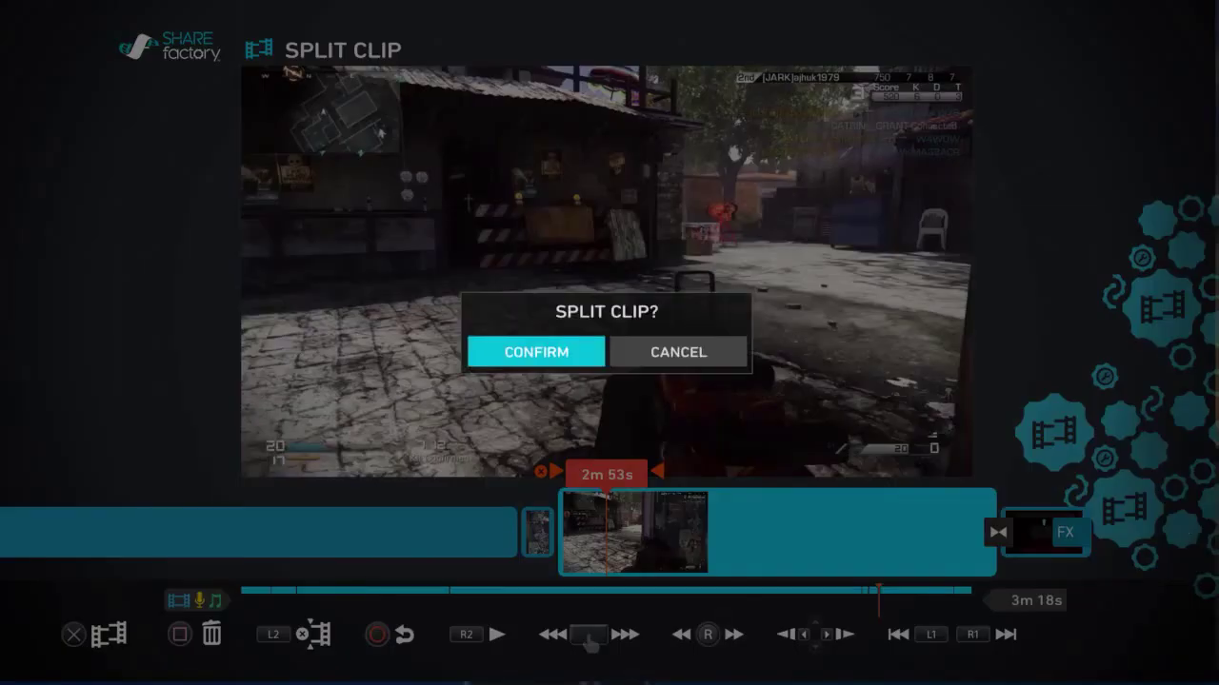
key("Return")
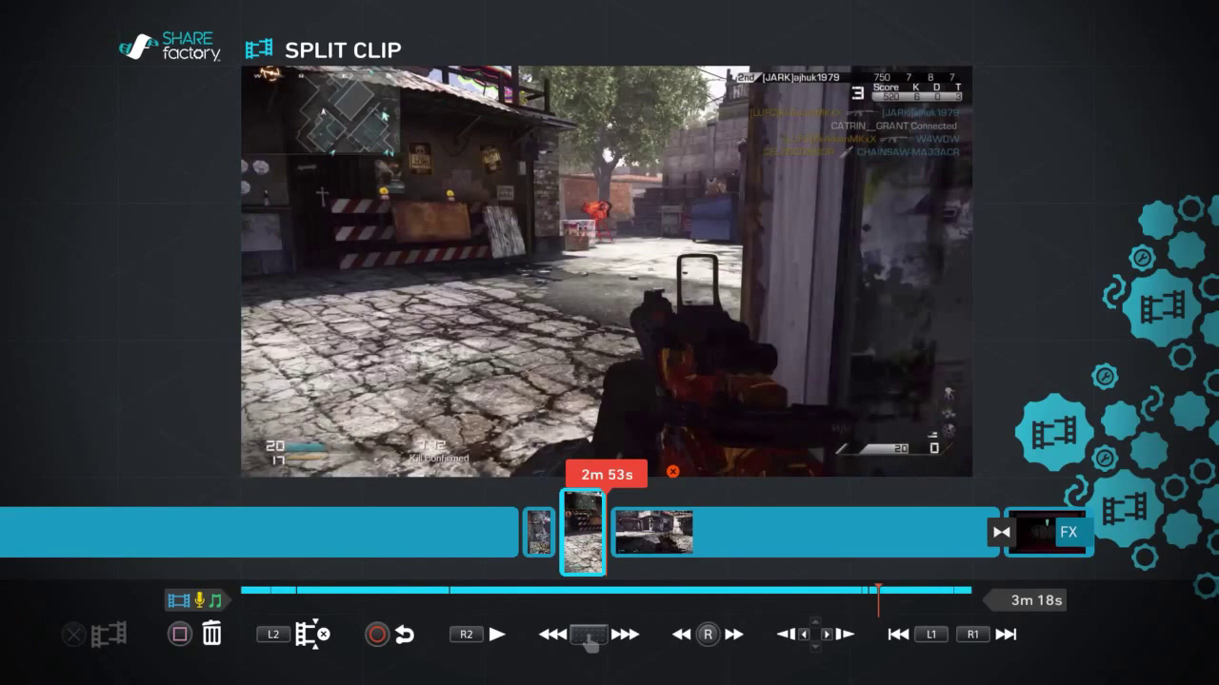
Step: Examine the last gameplay clip's footage up to 3m 10s for a further cut point, ending in the main timeline view
key("Right")
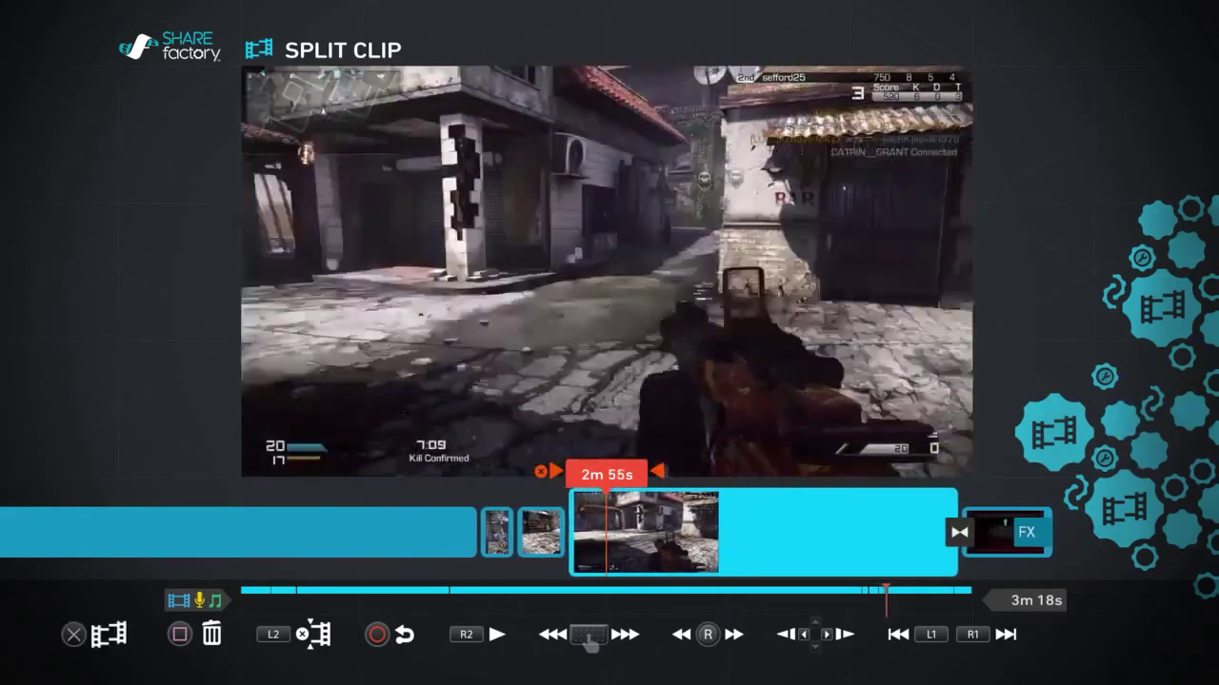
key("Right")
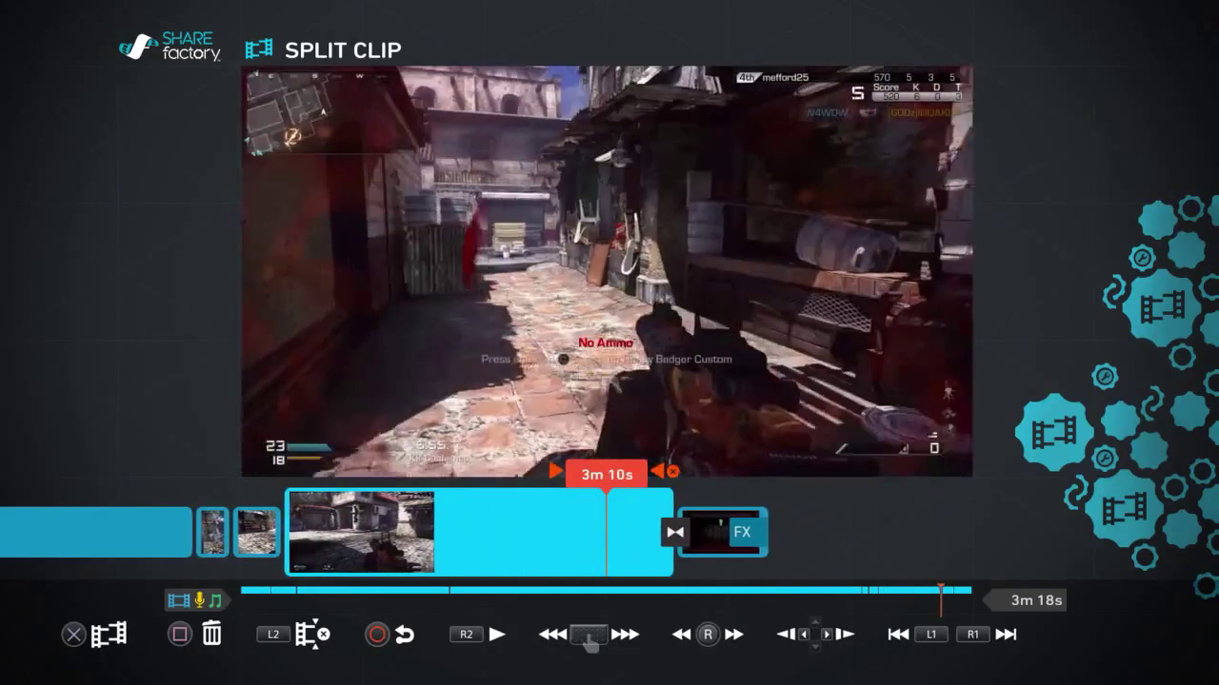
key("Left")
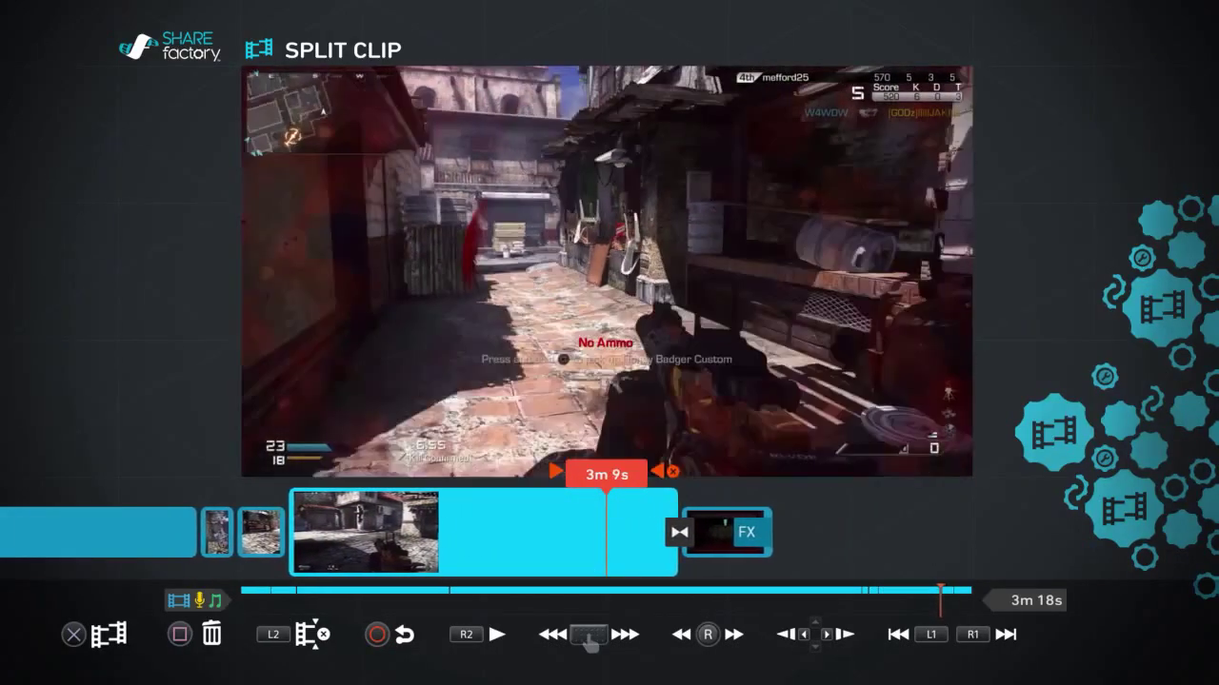
key("Left")
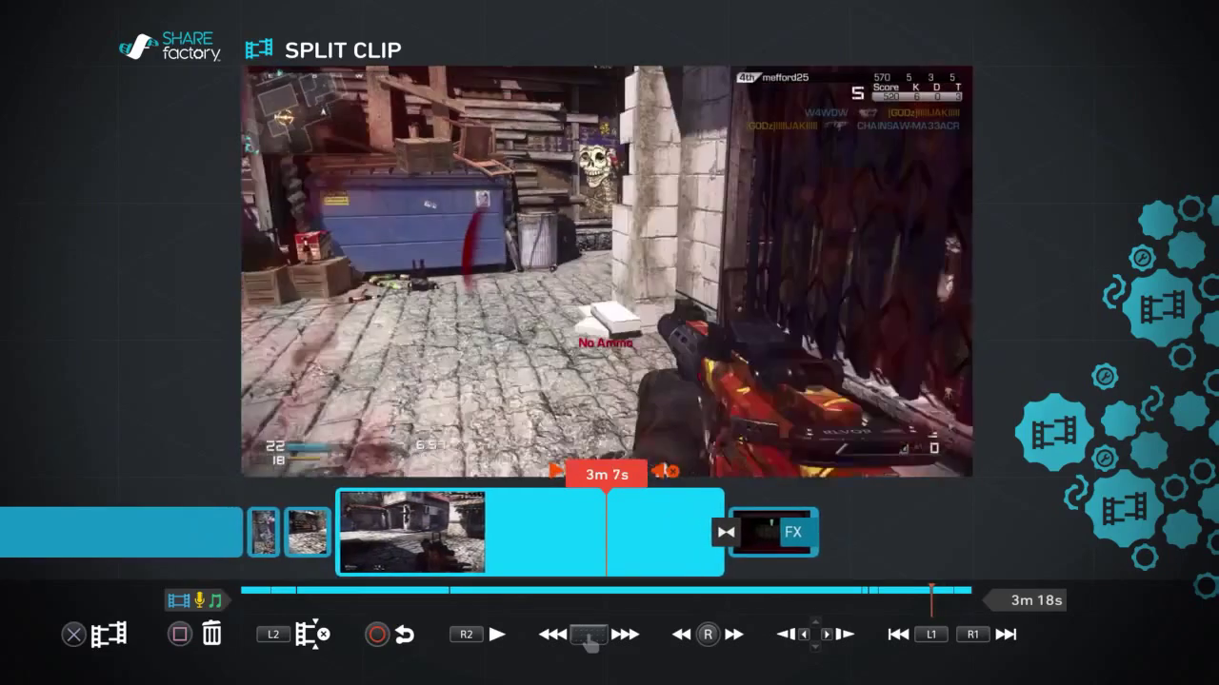
key("Left")
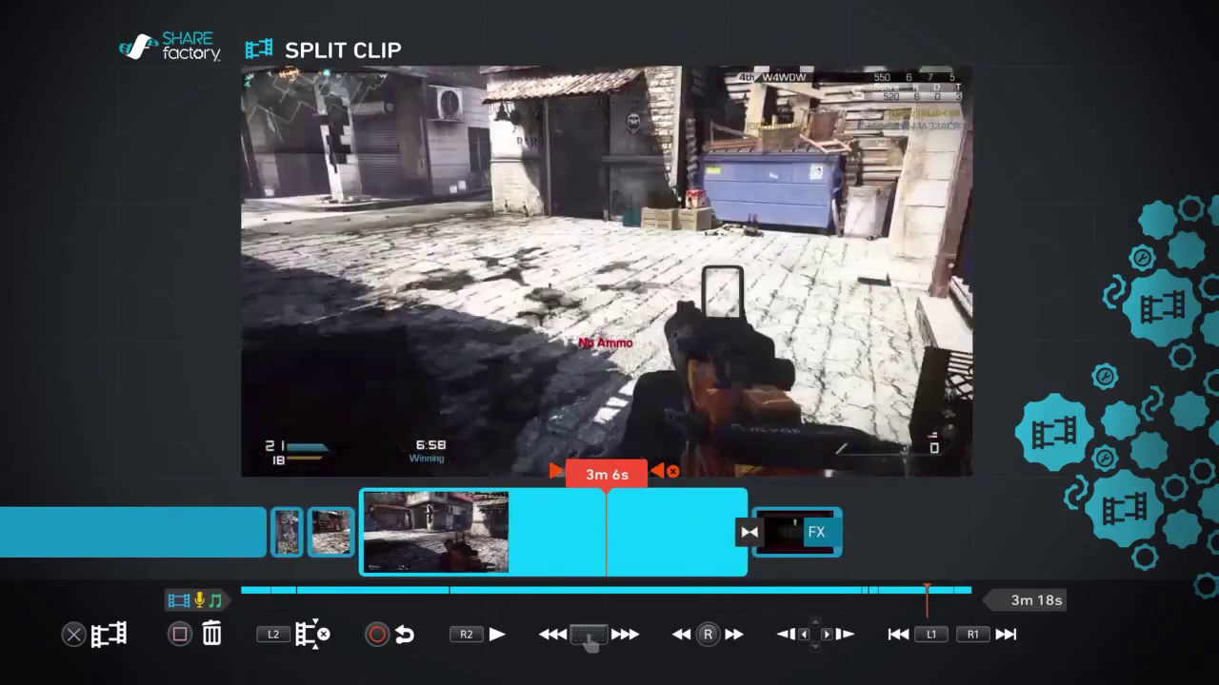
key("Right")
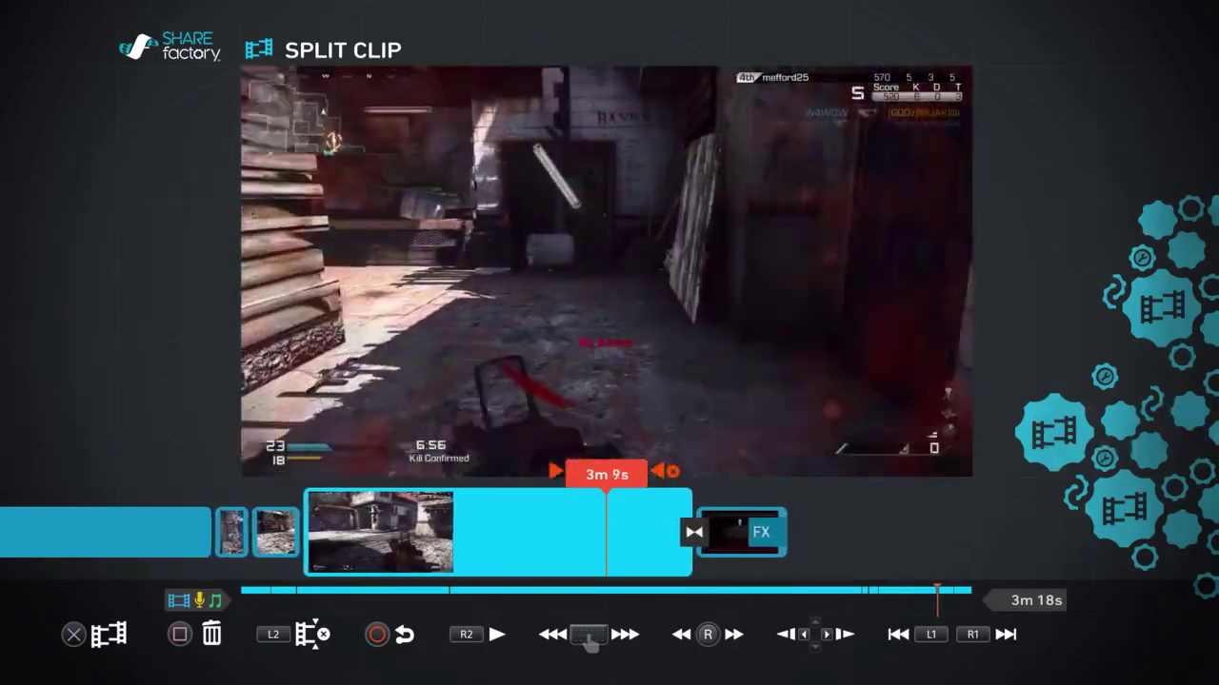
key("Right")
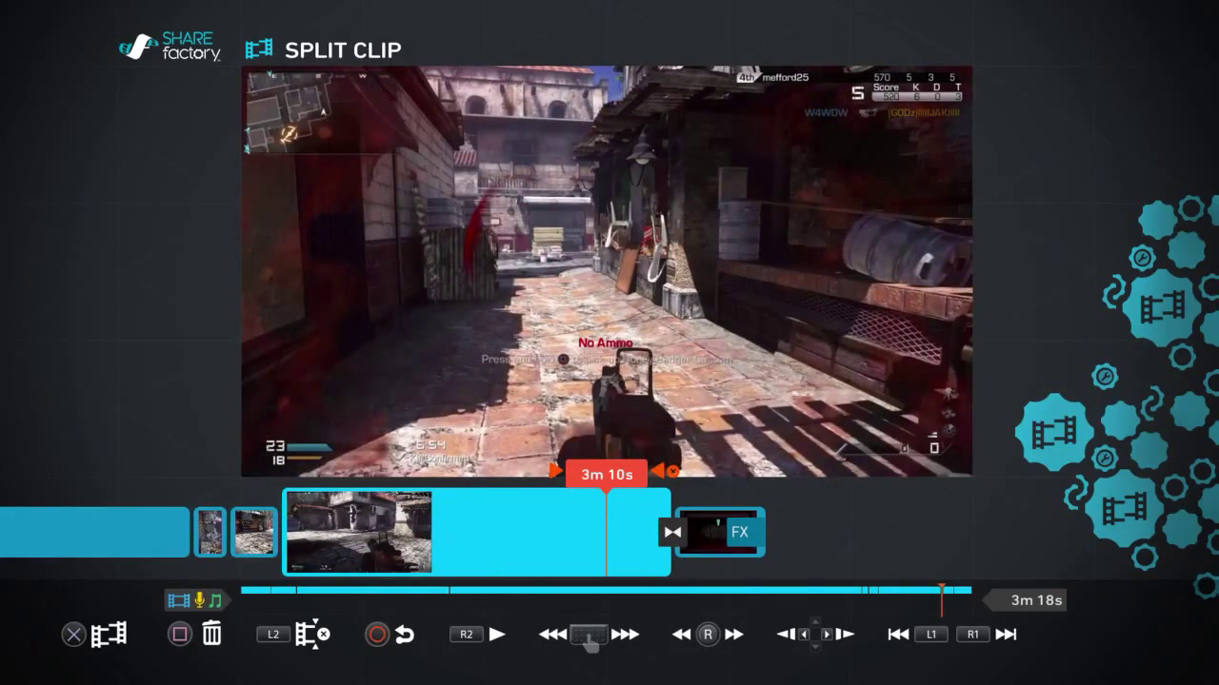
key("Escape")
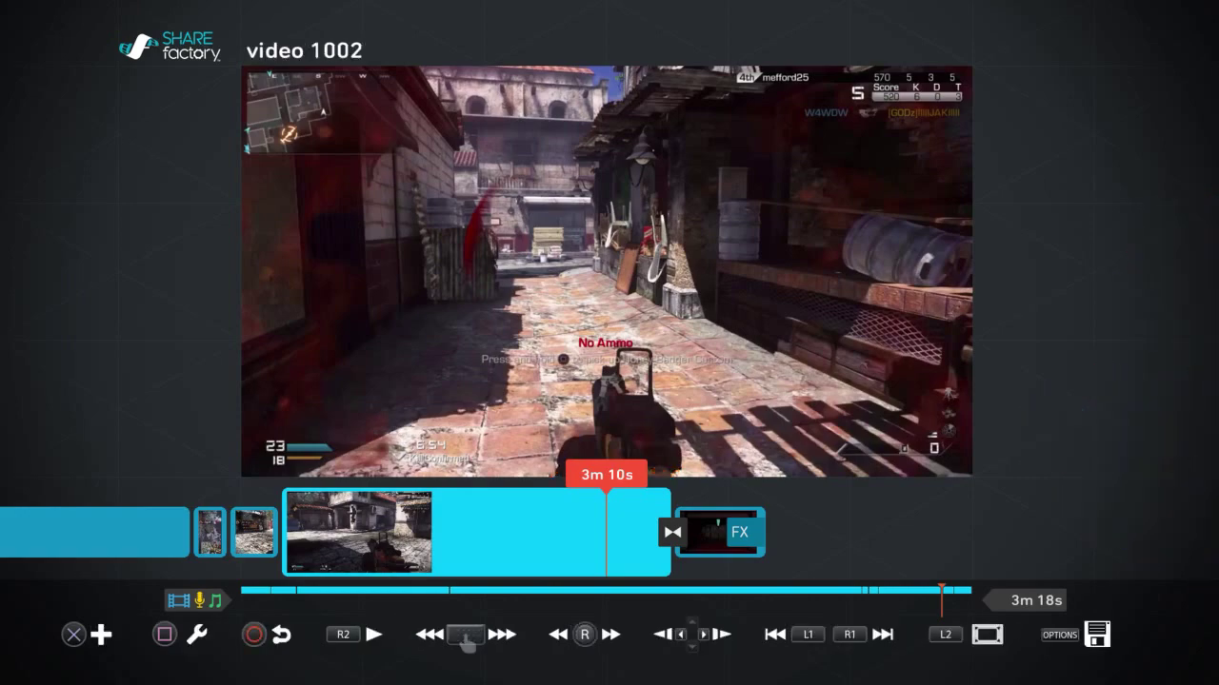
Step: Open the last gameplay clip for trimming, accept its current start and end points, and move the playhead to 3m 6s
key("Return")
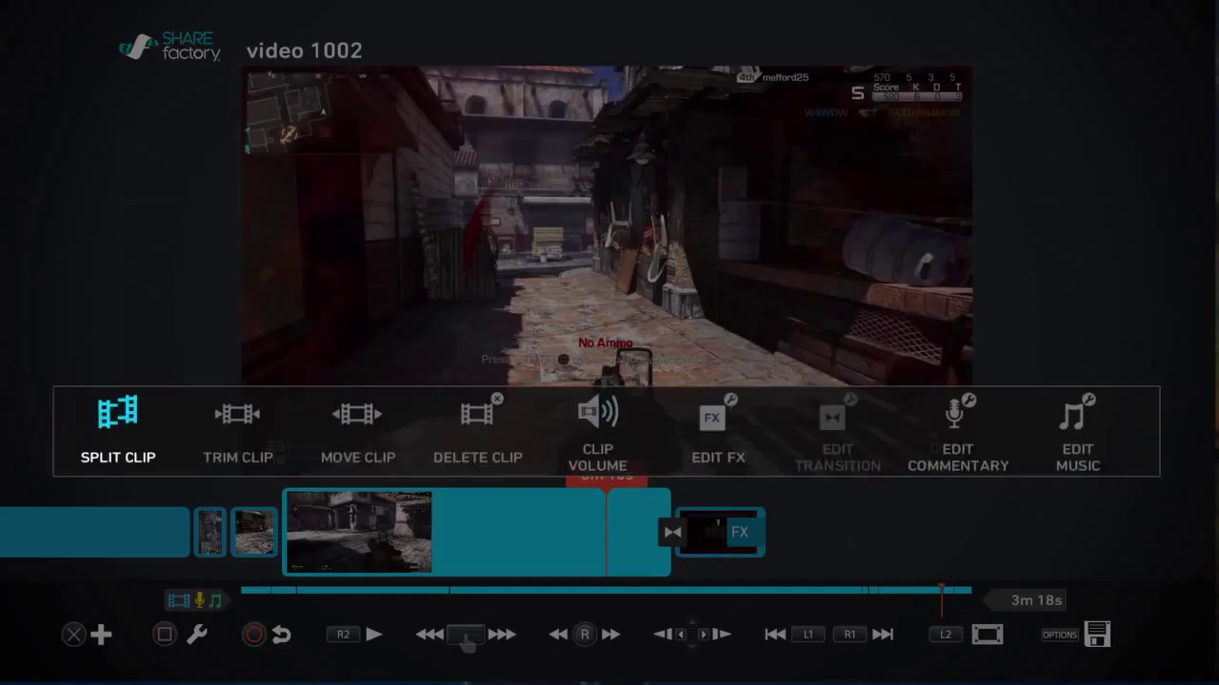
key("Right")
key("Return")
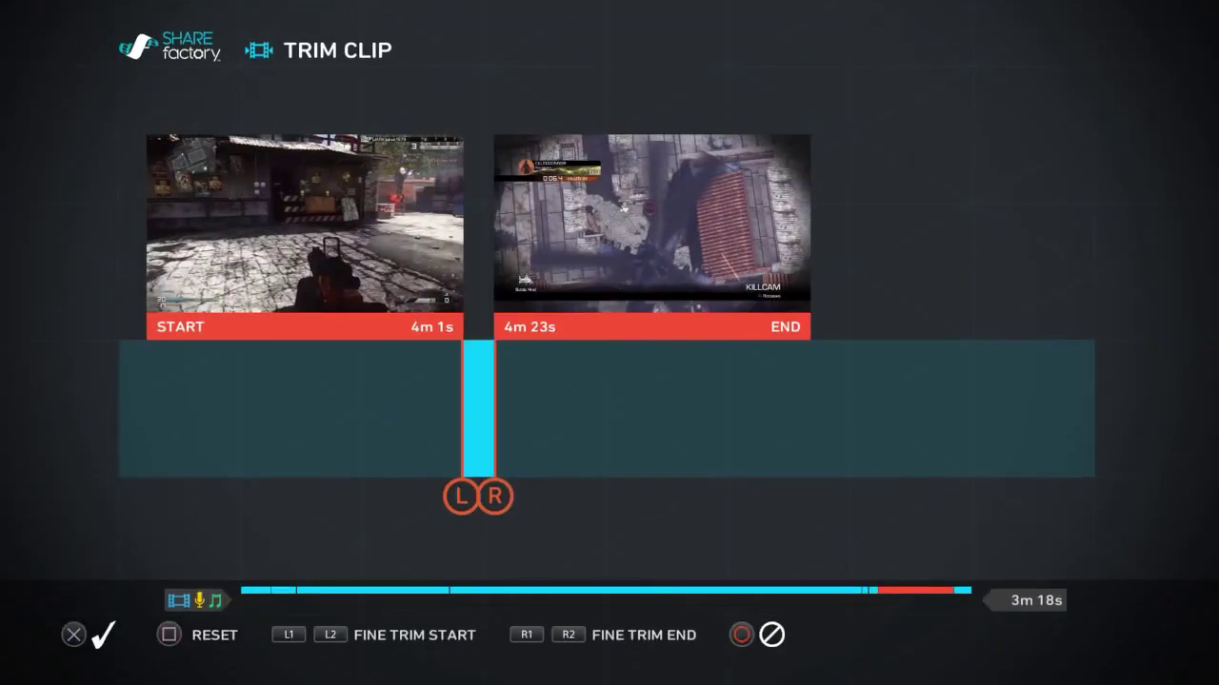
key("Return")
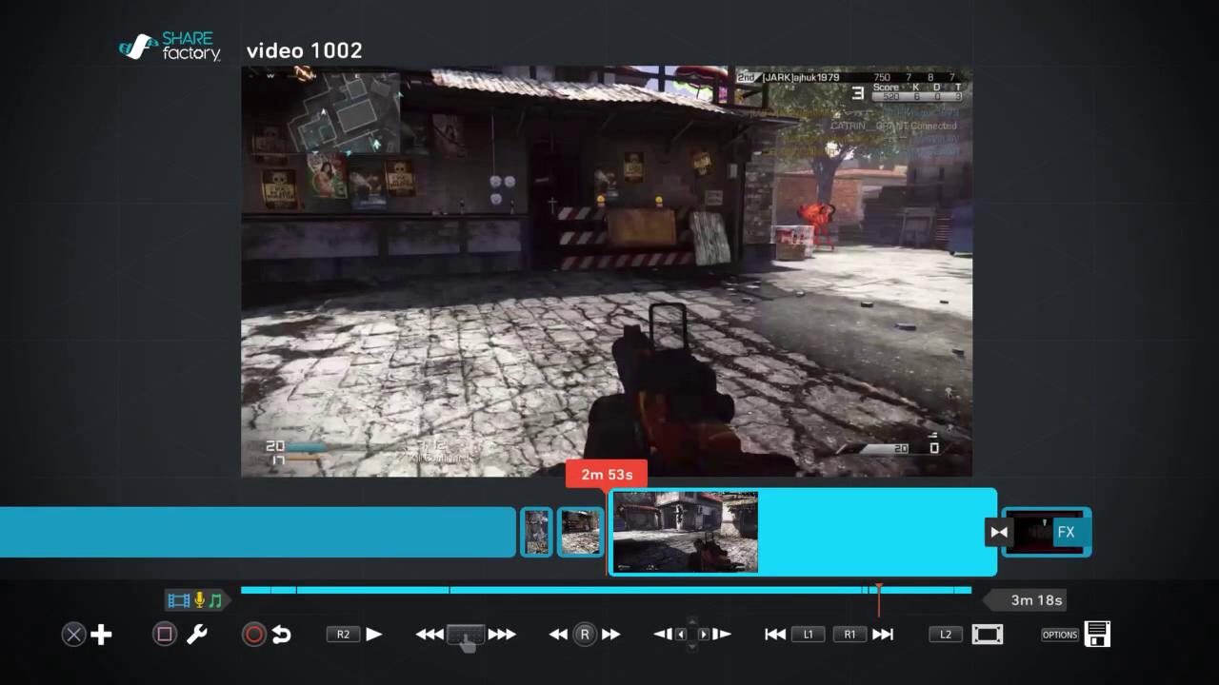
key("Right")
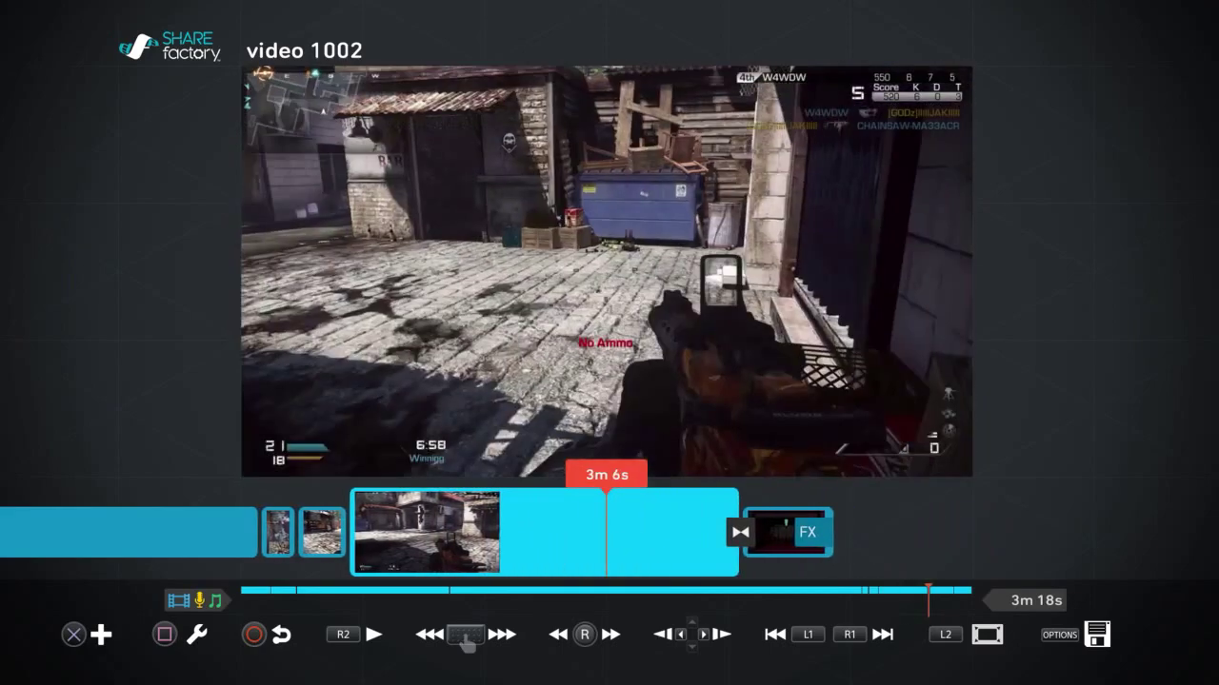
Step: Trim the last gameplay clip by extending its end point to 4m 31s, keeping the start at 4m 1s
key("Return")
key("Right")
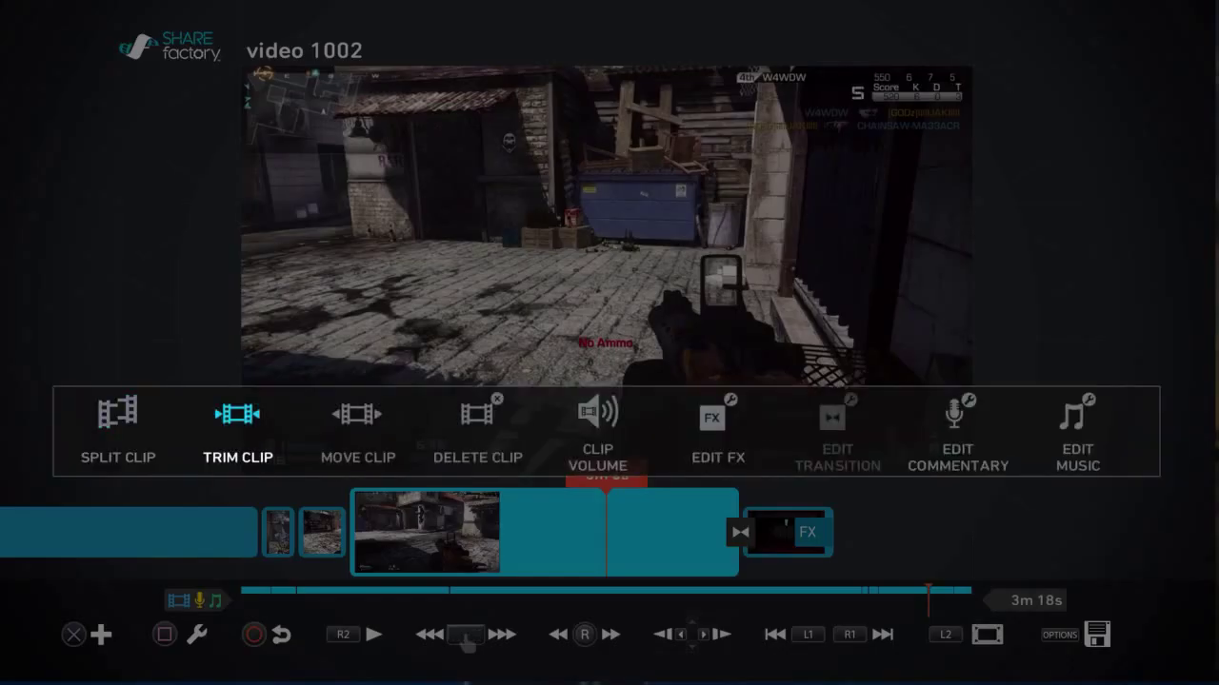
key("Return")
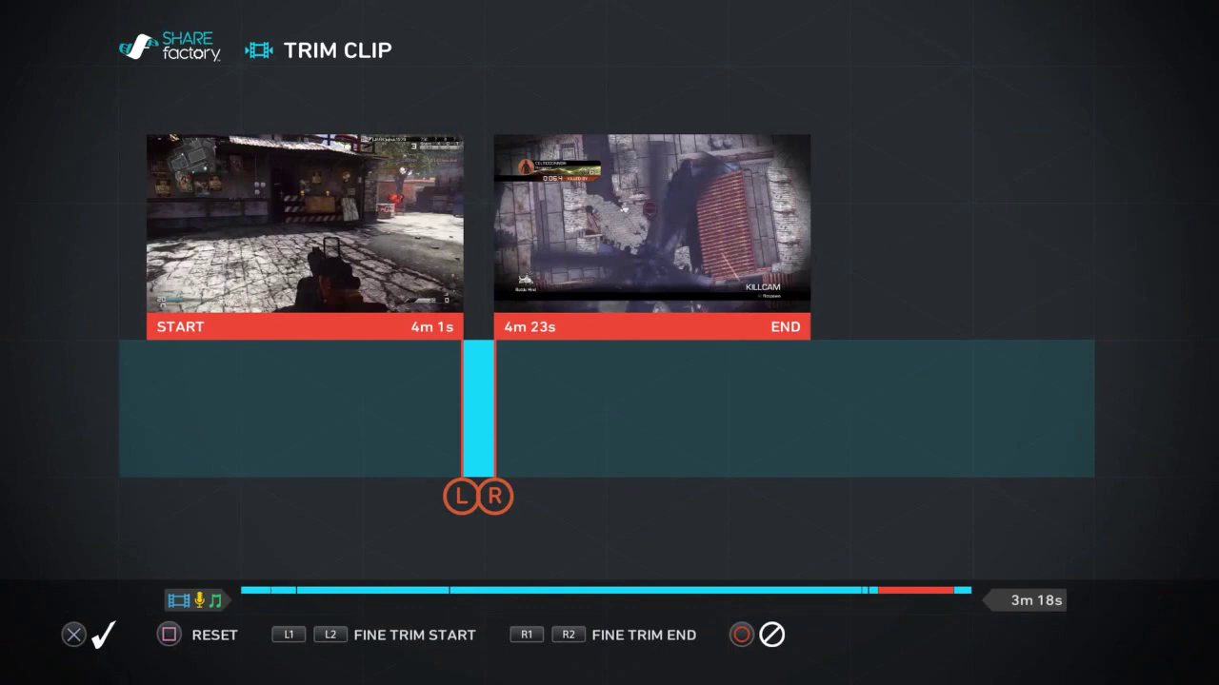
key("Right")
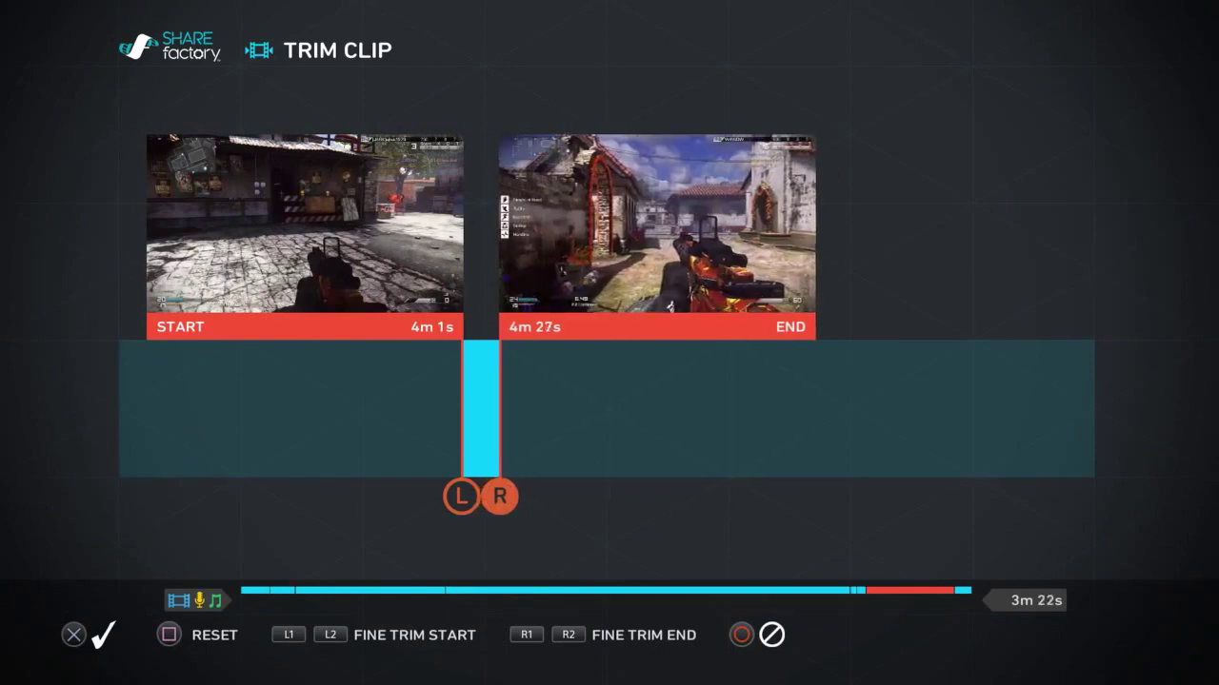
key("Right")
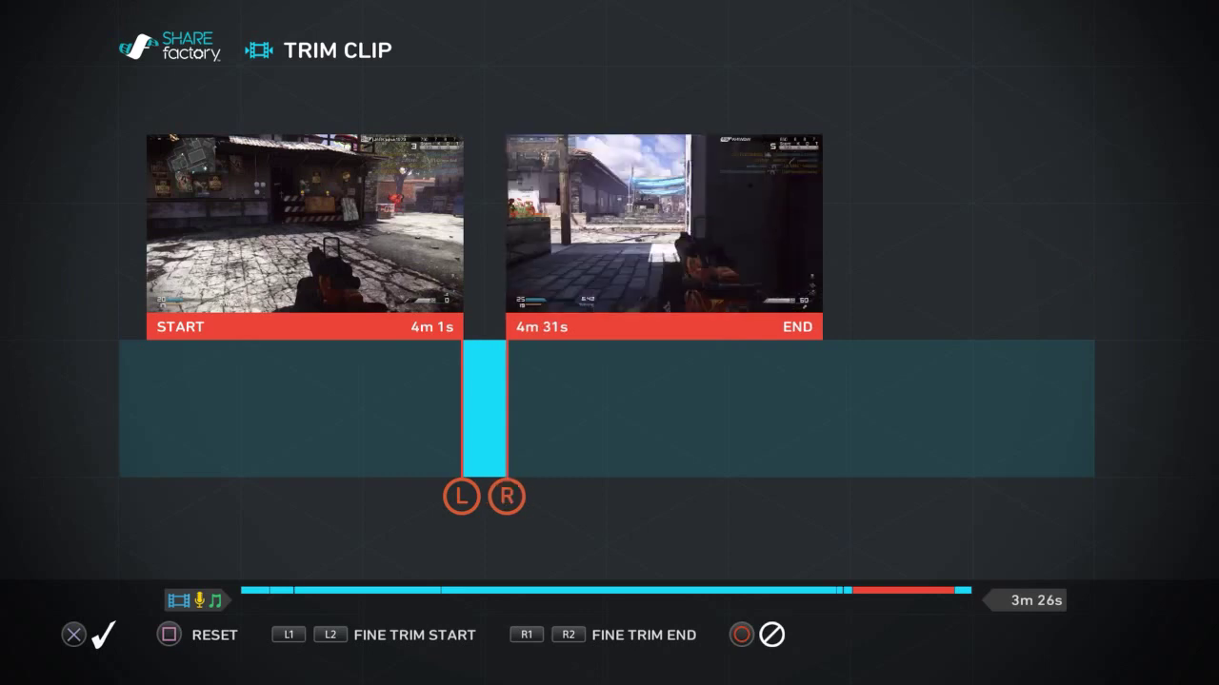
key("Return")
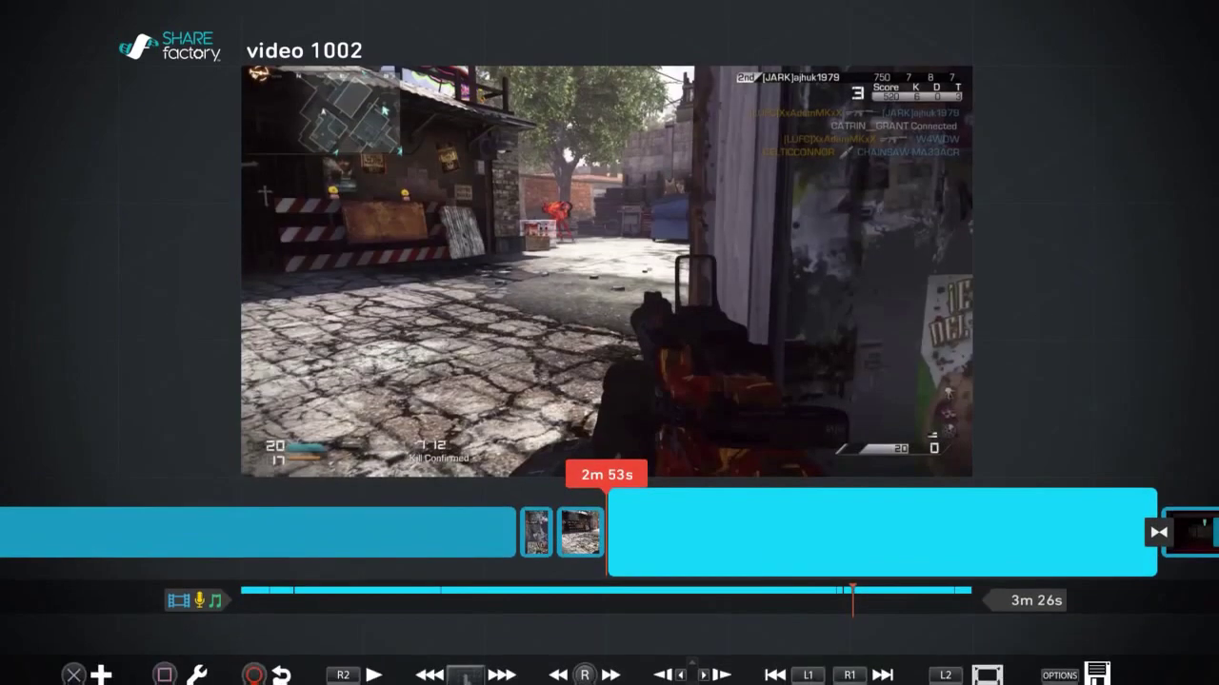
Step: Split the extended last gameplay clip at 3m 14s, just before the killcam gives way to the respawn
key("Right")
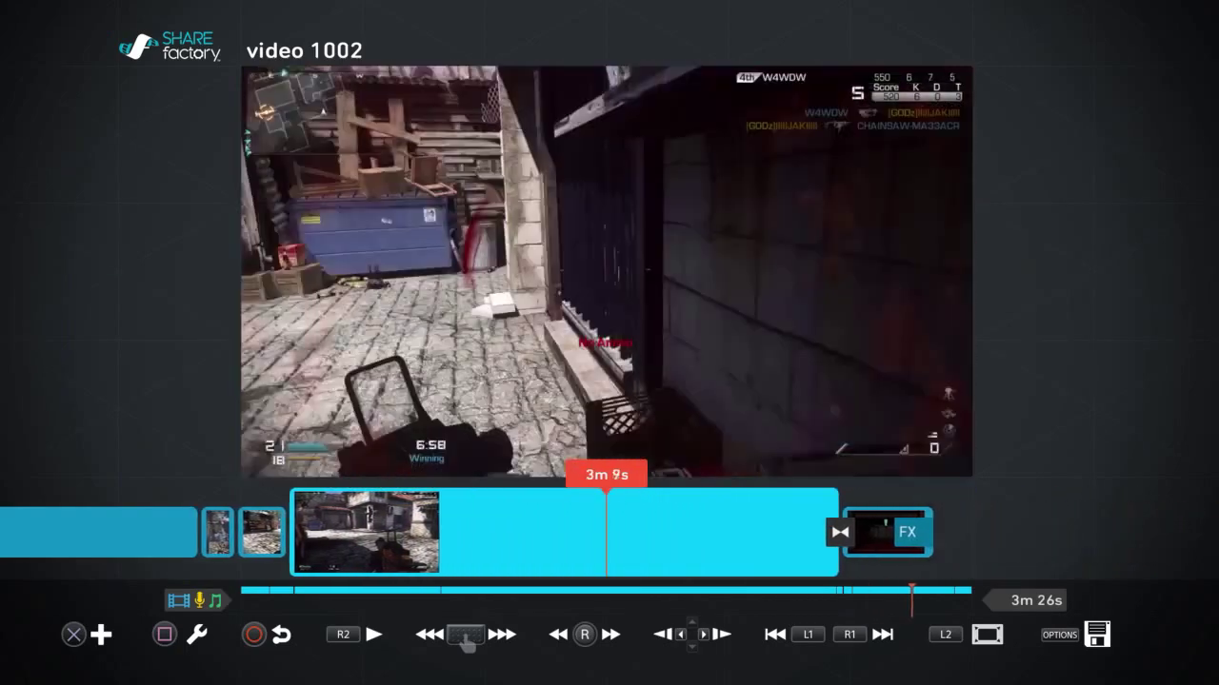
key("Left")
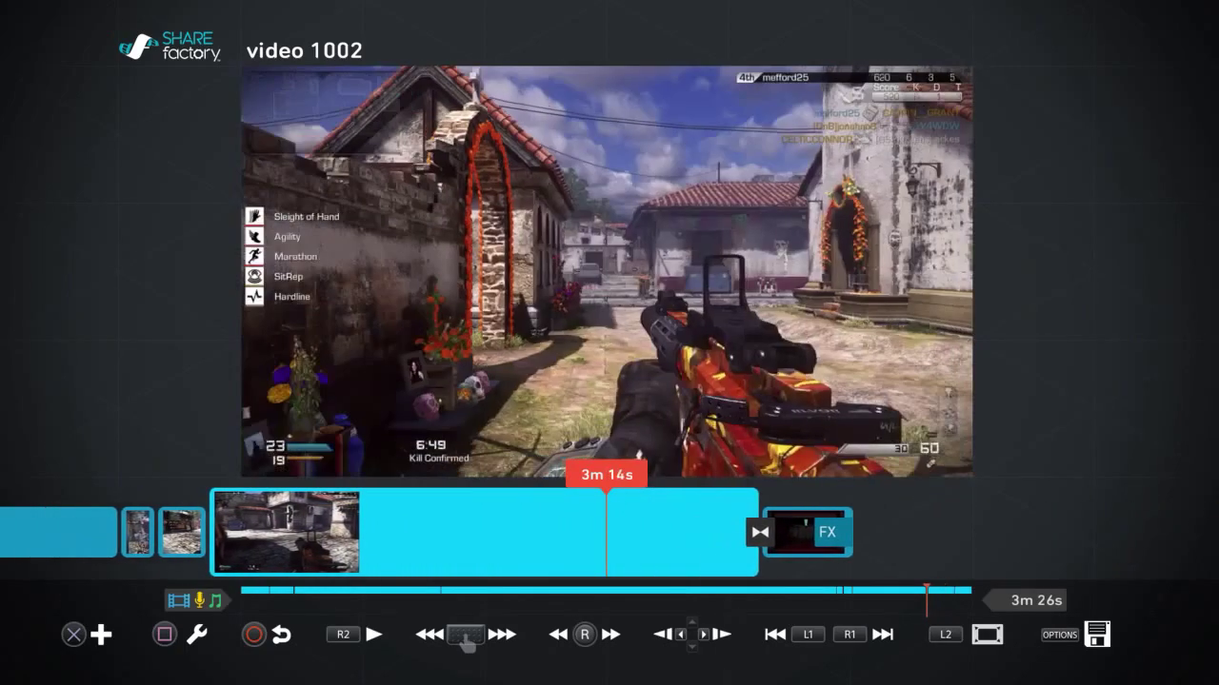
key("Right")
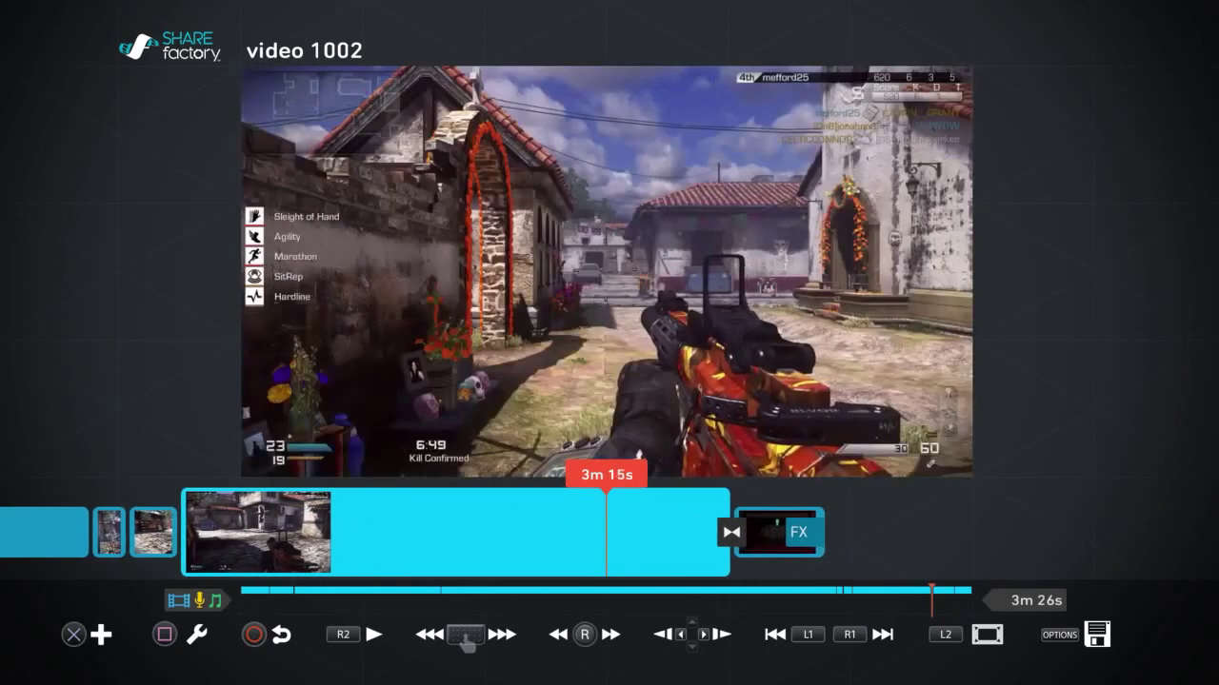
key("Left")
key("Left")
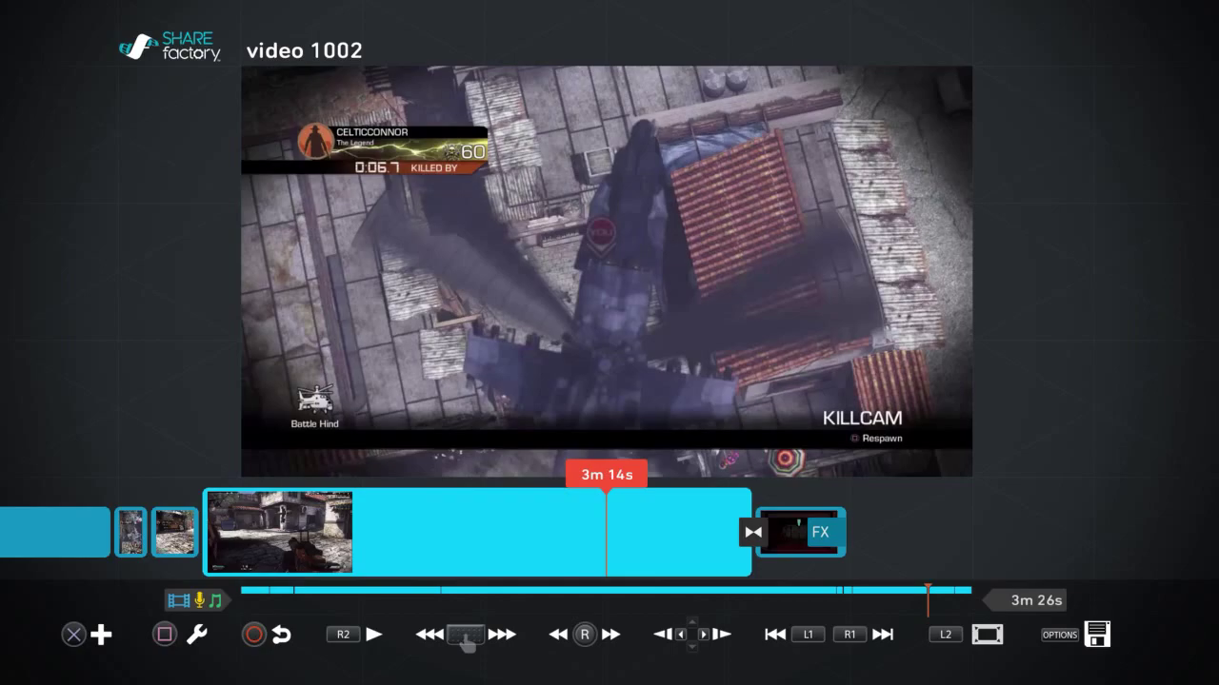
key("Return")
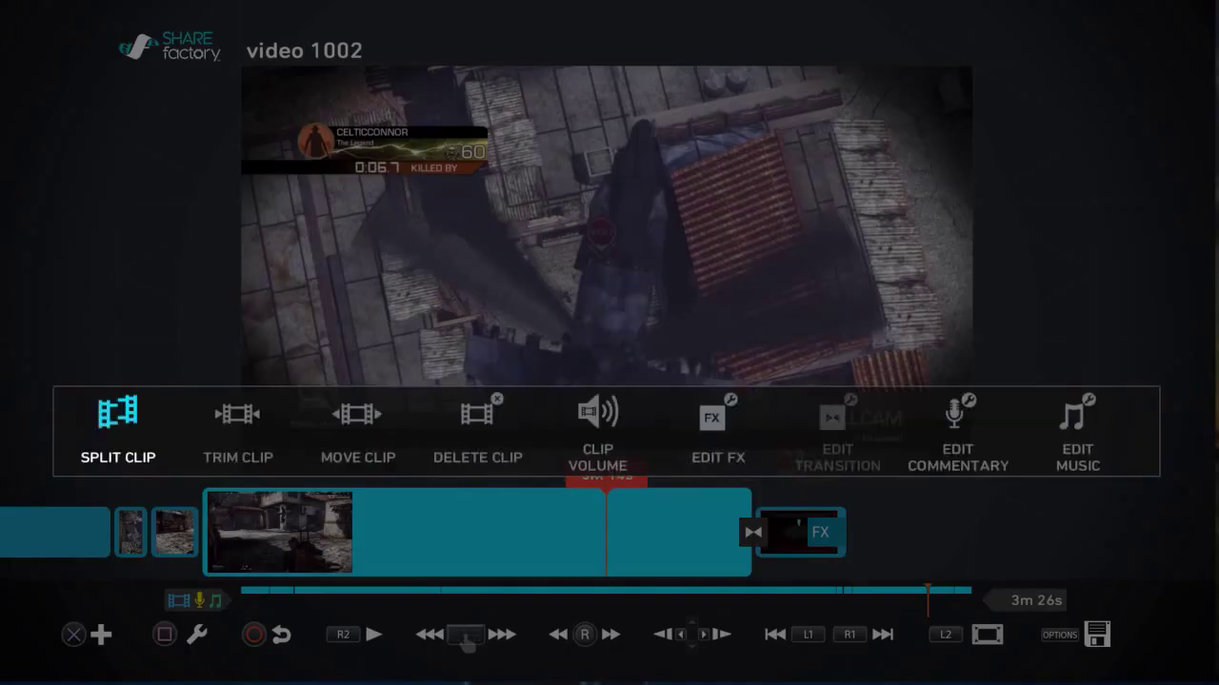
key("Return")
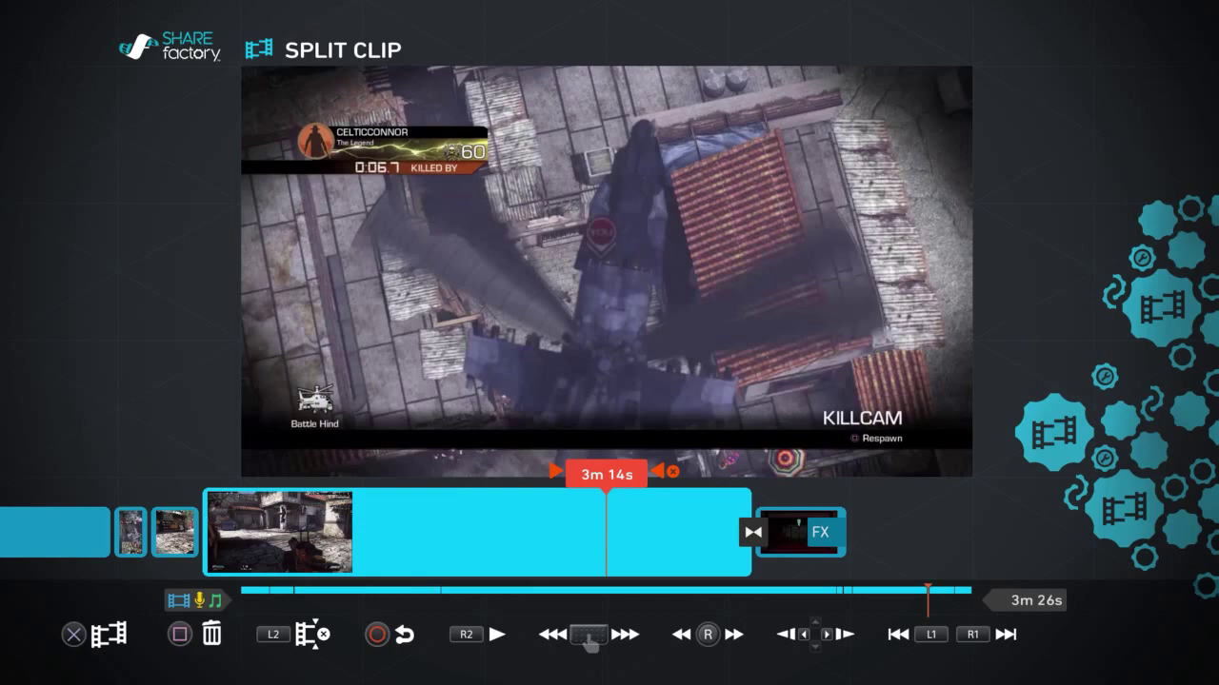
key("Return")
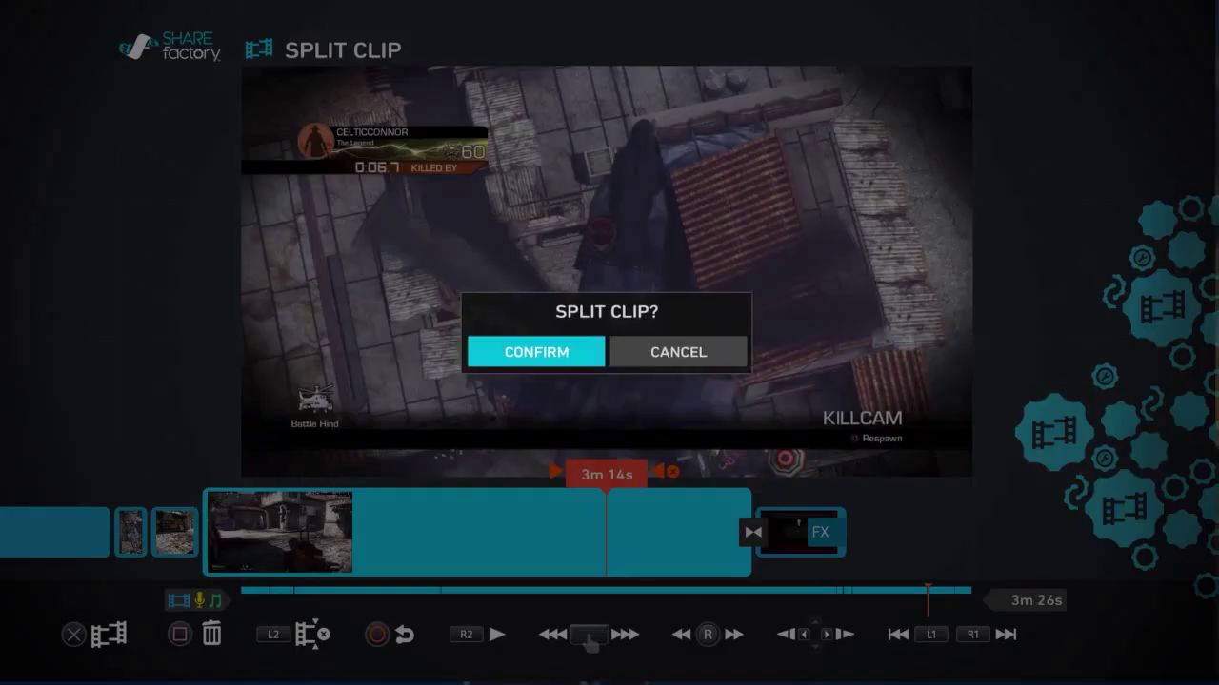
key("Return")
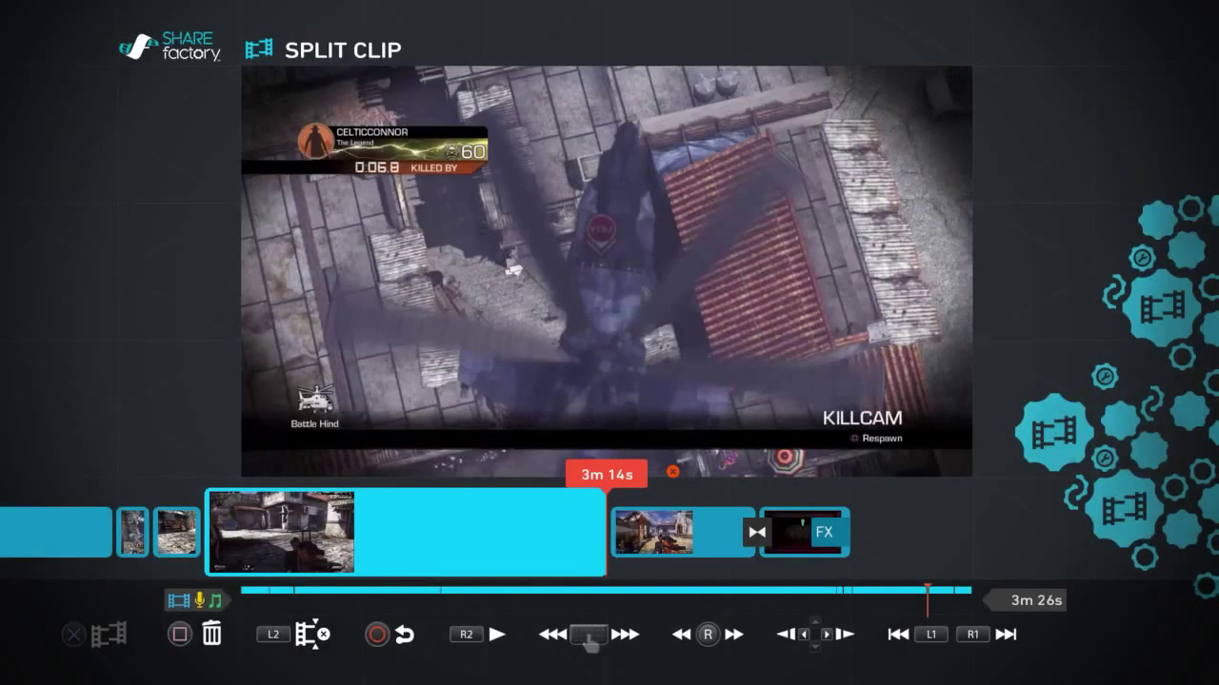
Step: Return the playhead to the start of the short gameplay clip at 2m 48s and leave clip splitting
key("Right")
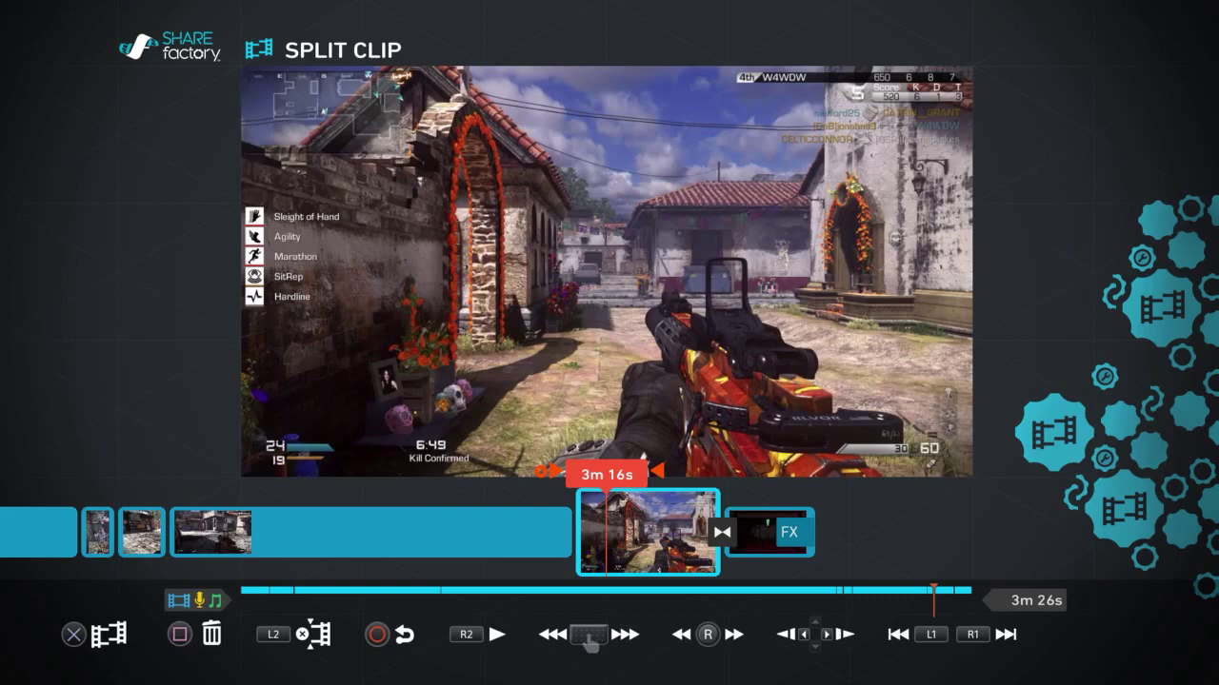
key("Left")
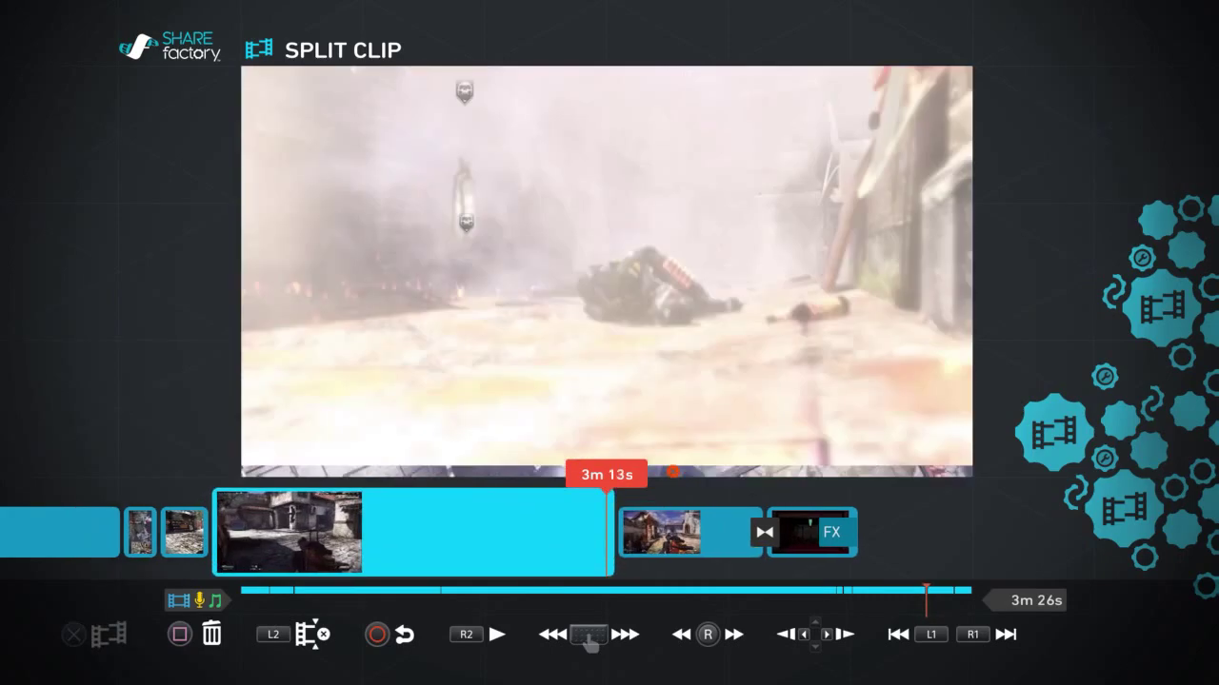
key("Left")
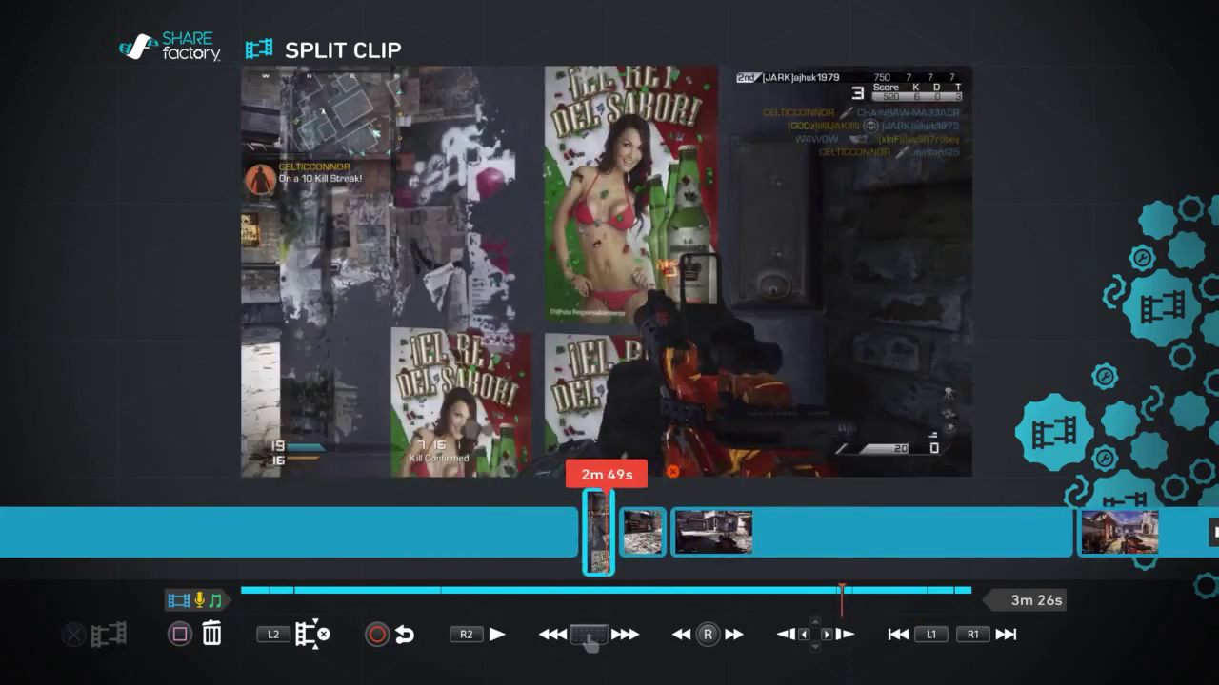
key("Left")
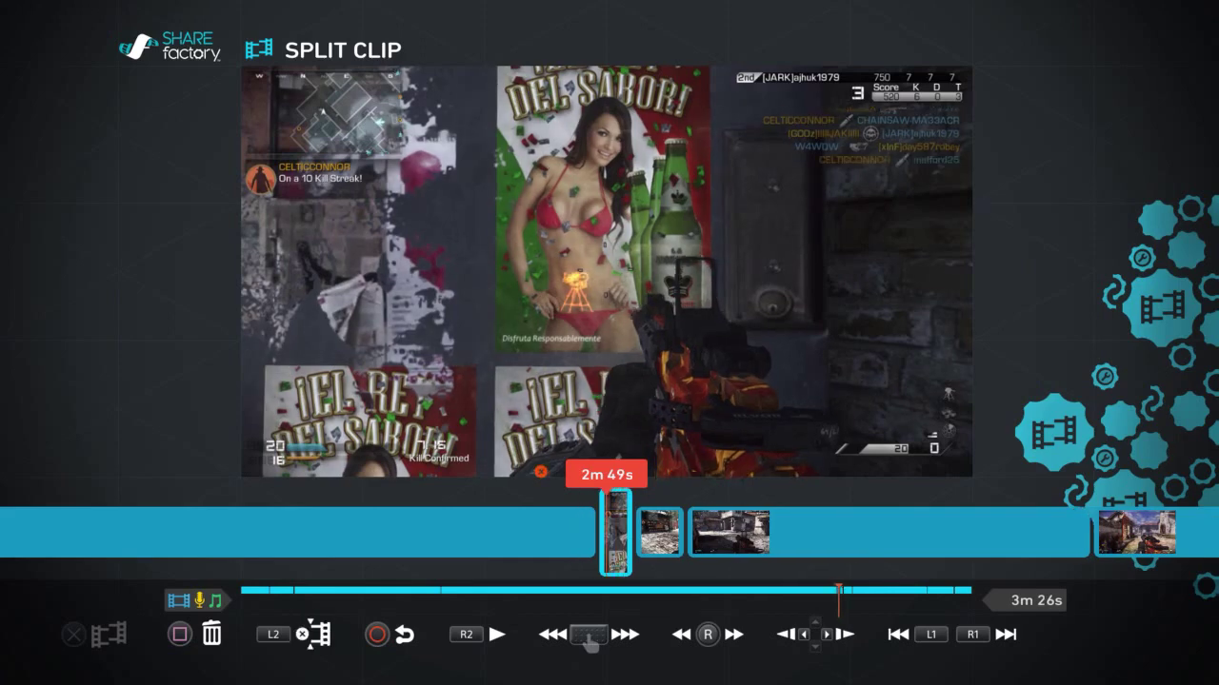
key("Left")
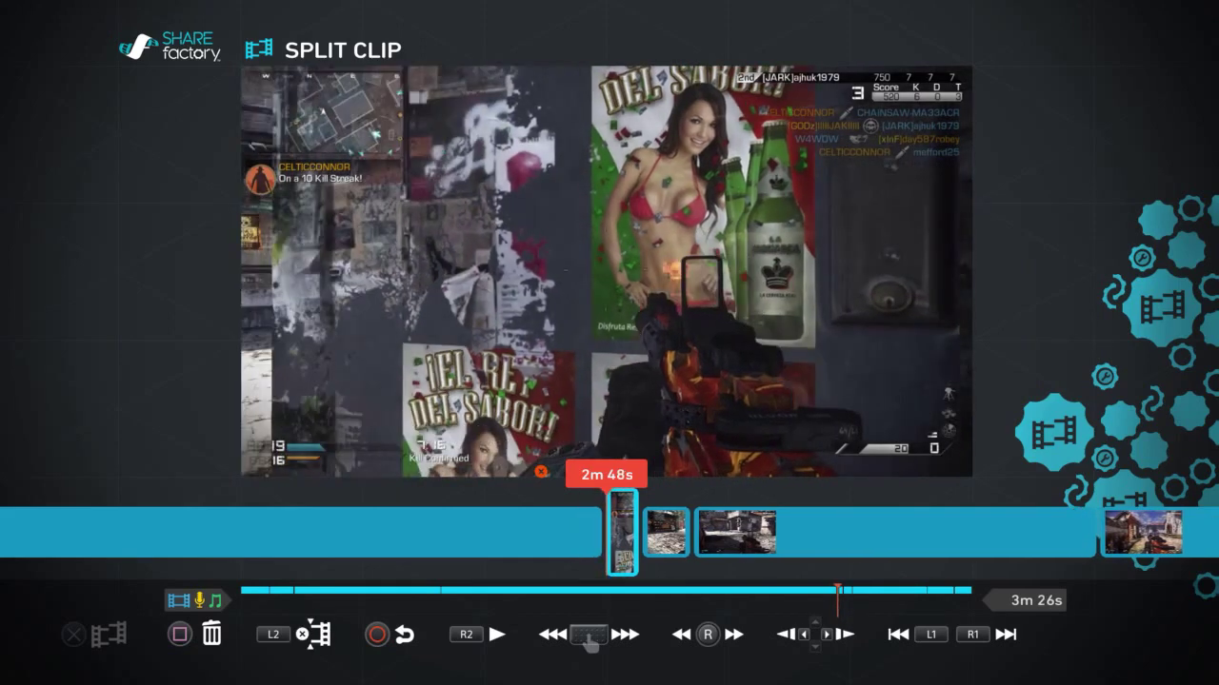
key("Escape")
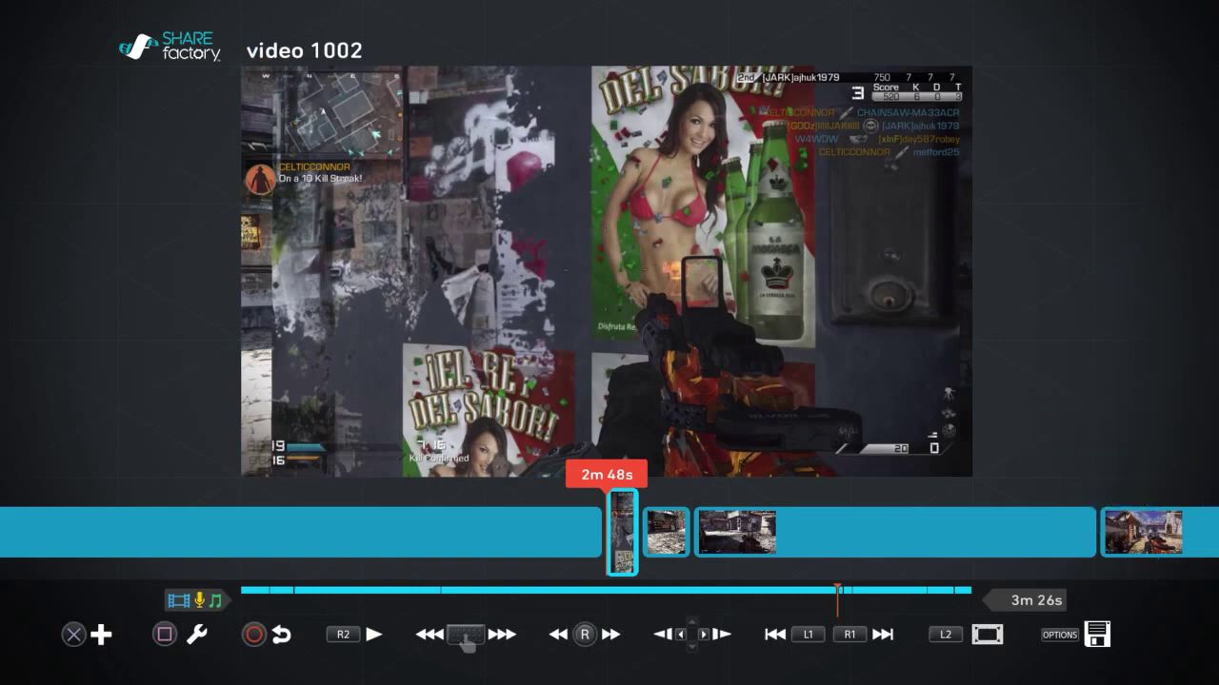
Step: Open the effects for adding to the short clip at 2m 48s and look through the text styles
key("Return")
key("Right")
key("Right")
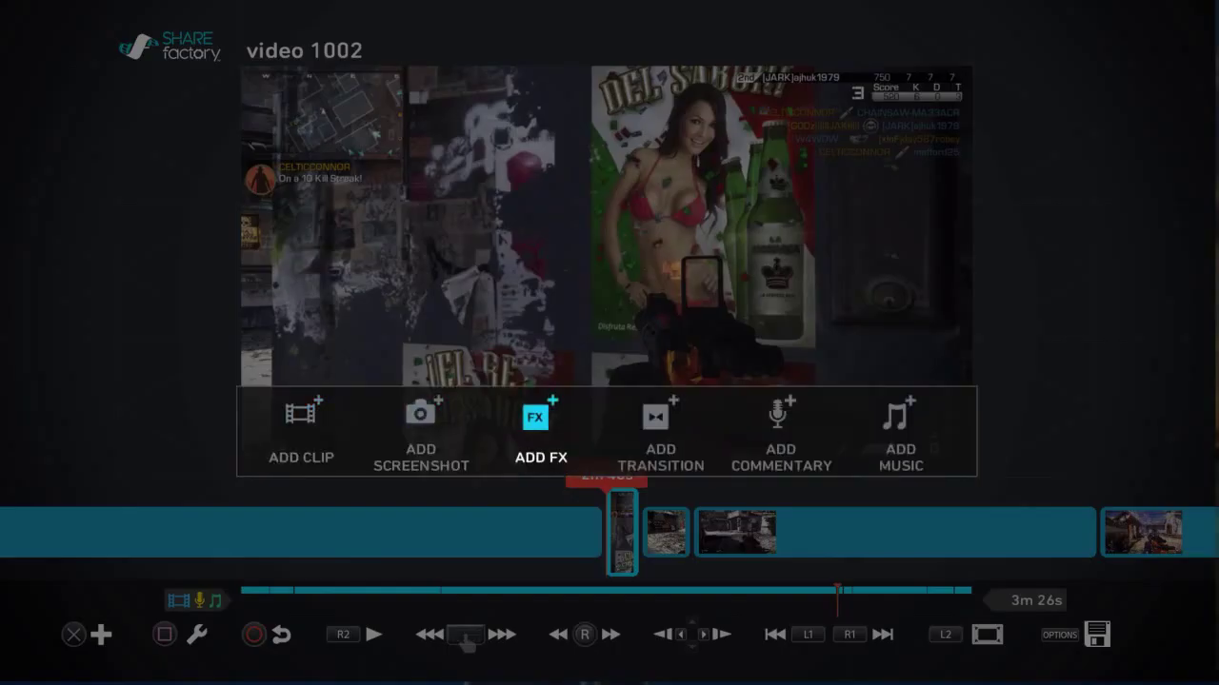
key("Return")
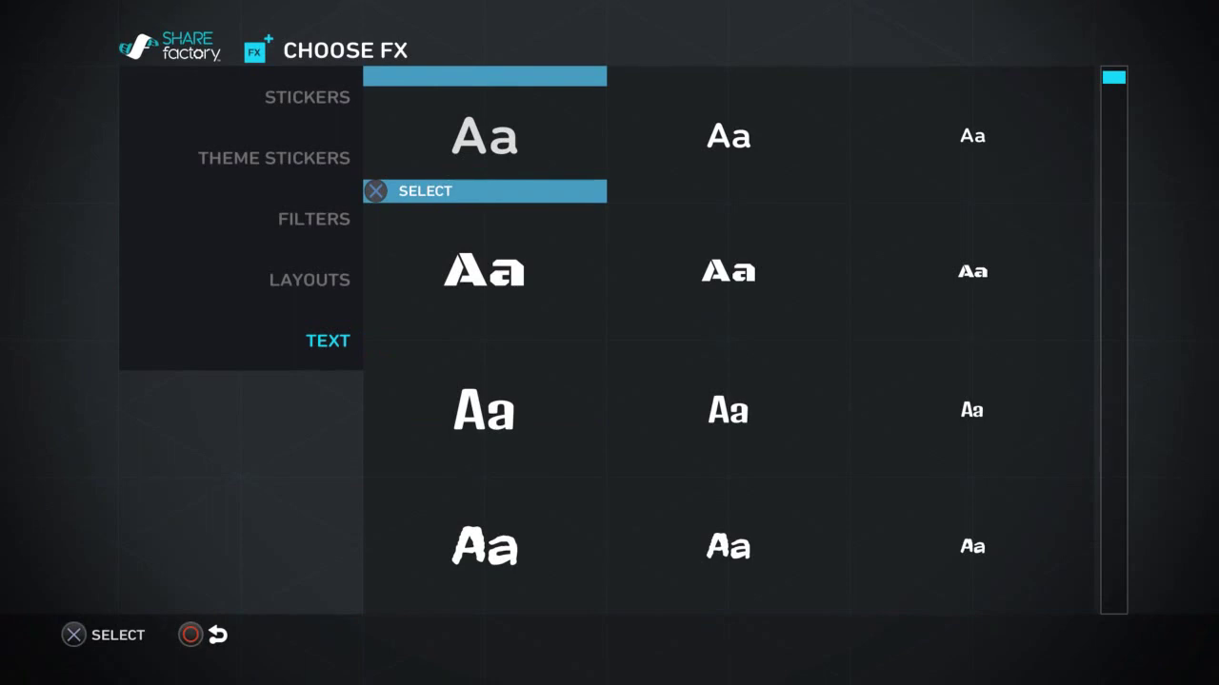
key("Left")
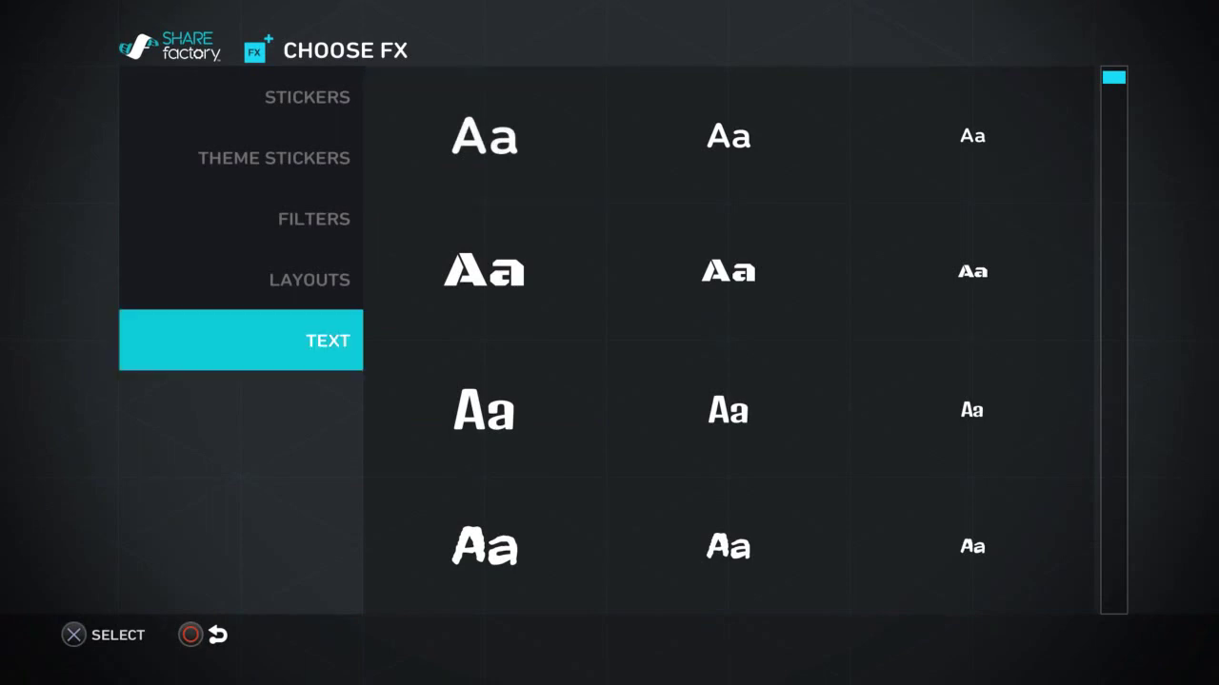
key("Right")
key("Right")
key("Right")
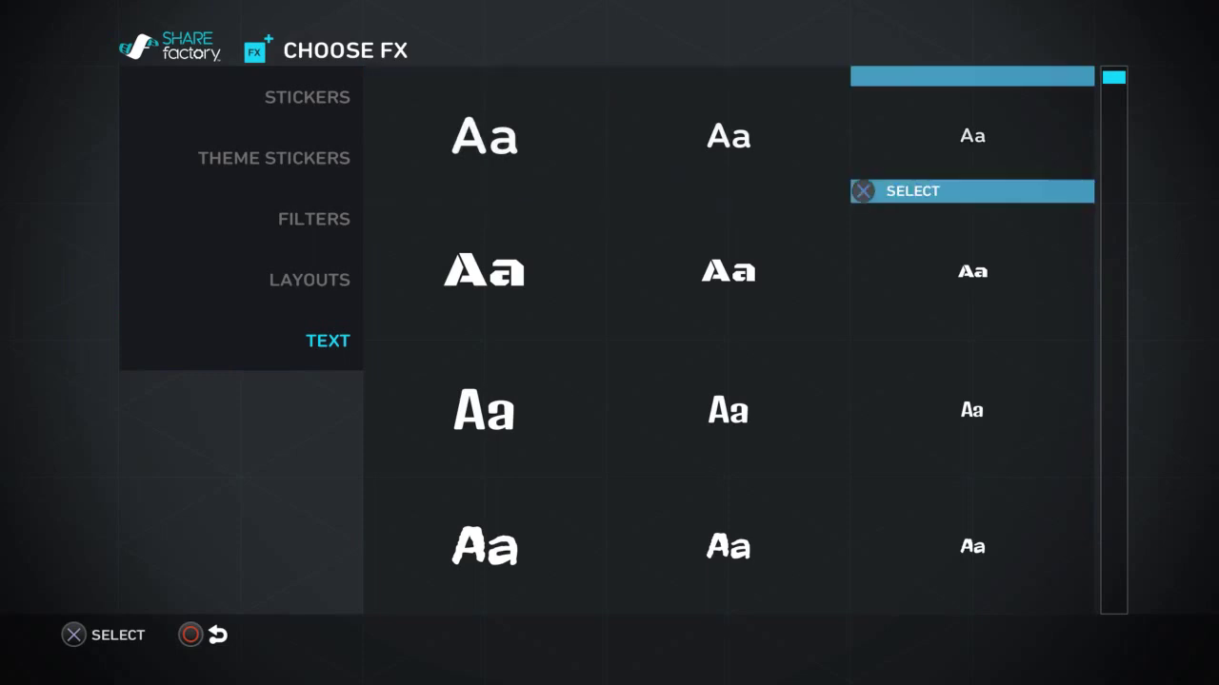
key("Down")
key("Down")
key("Down")
key("Down")
key("Down")
key("Down")
key("Down")
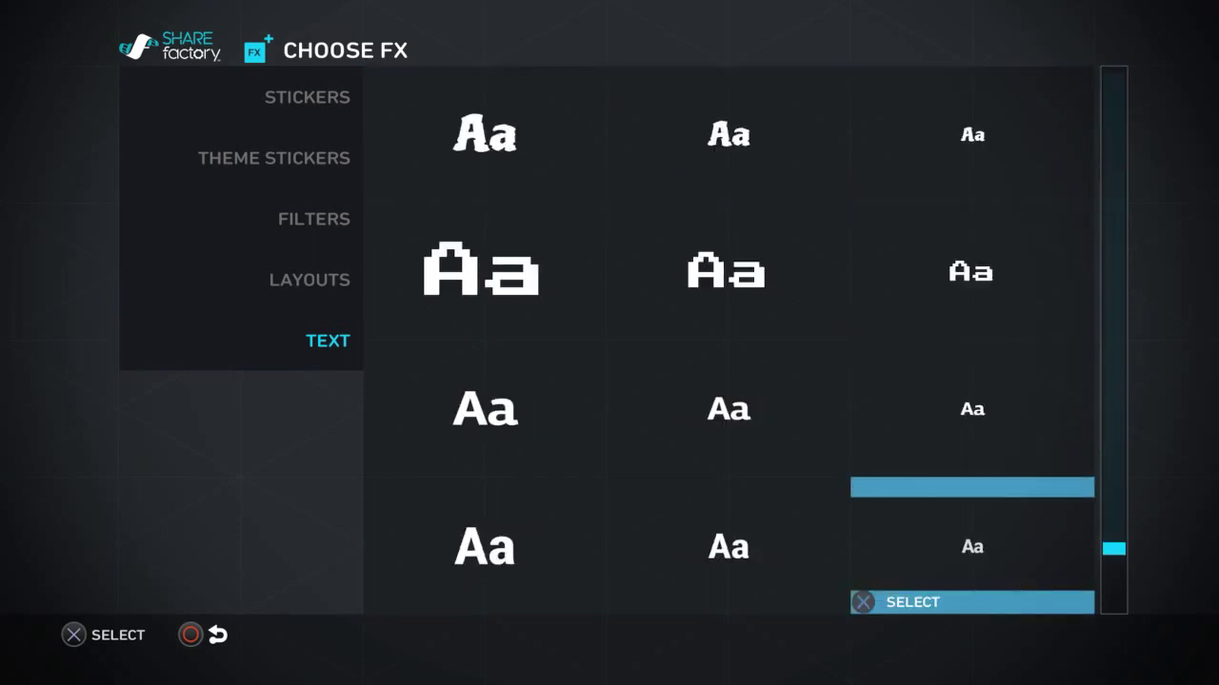
Step: Leave the text styles and view the available layout effects
key("Left")
key("Left")
key("Up")
key("Up")
key("Left")
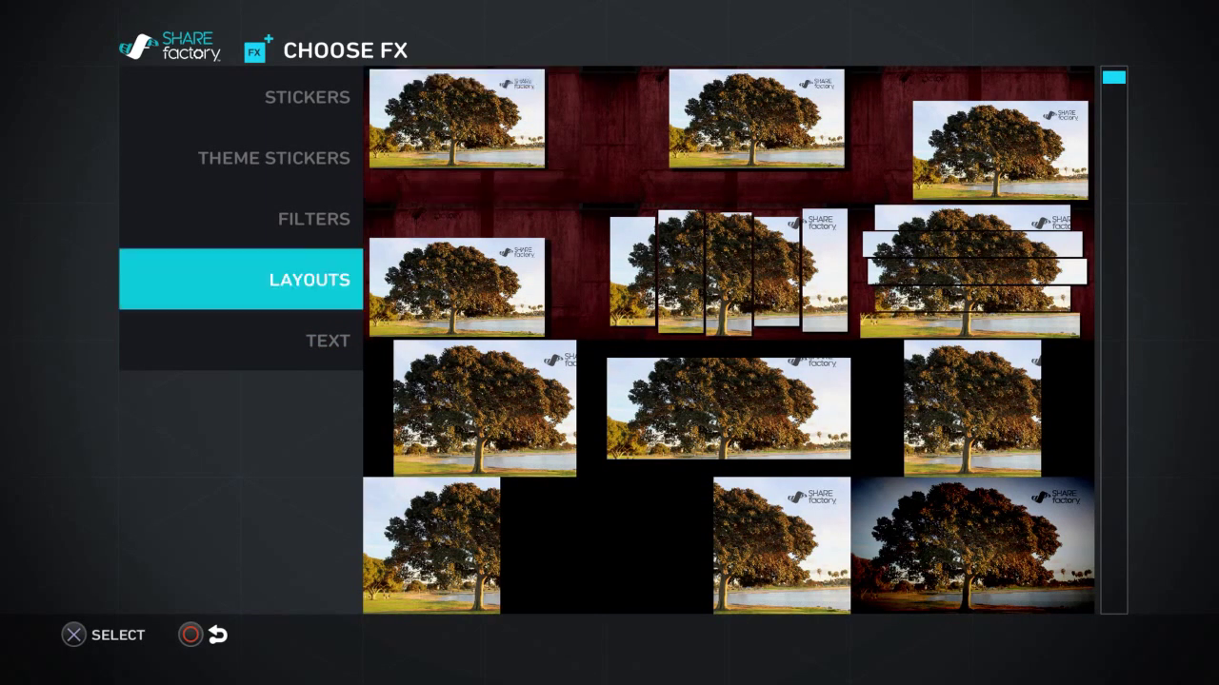
key("Up")
key("Up")
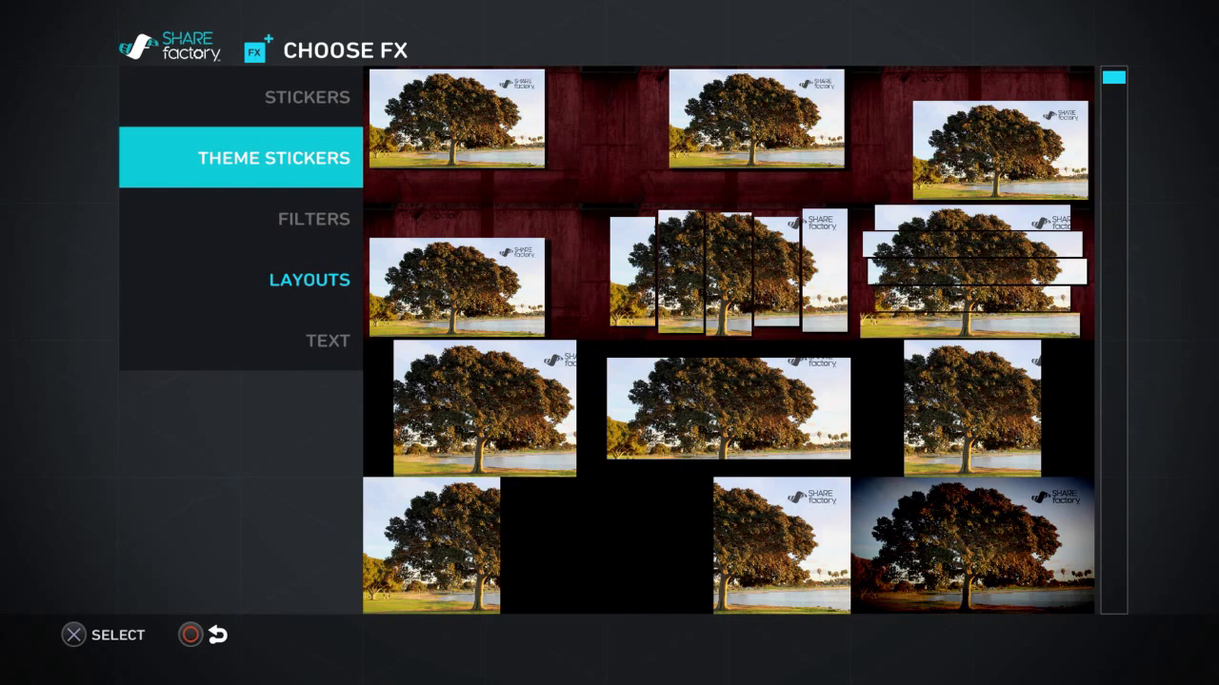
Step: Look through the filter effects, including Black & White, Coloured Edges, Posterize and Luminance
key("Down")
key("Right")
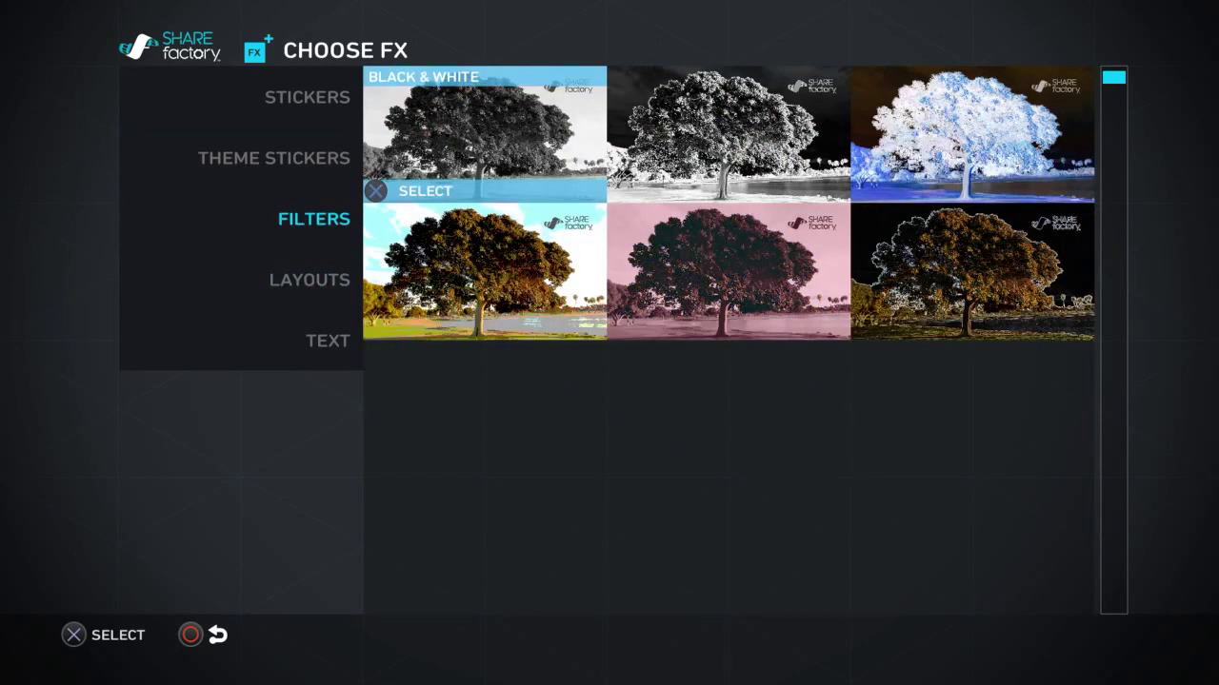
key("Right")
key("Right")
key("Down")
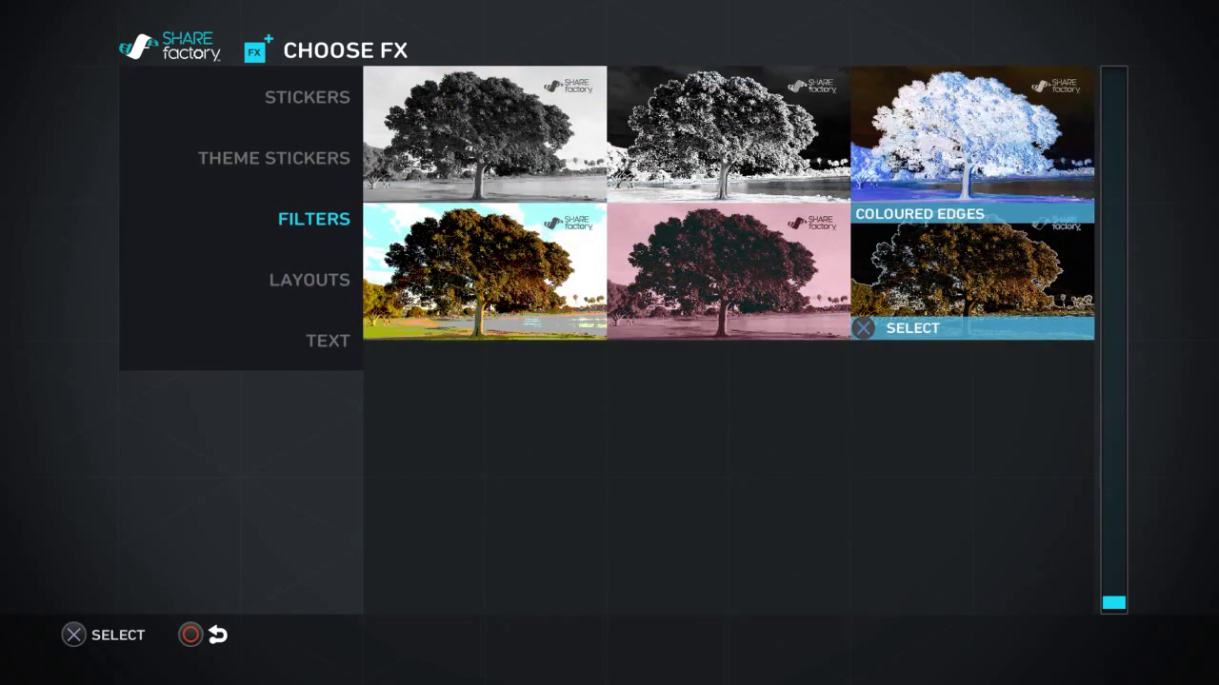
key("Left")
key("Left")
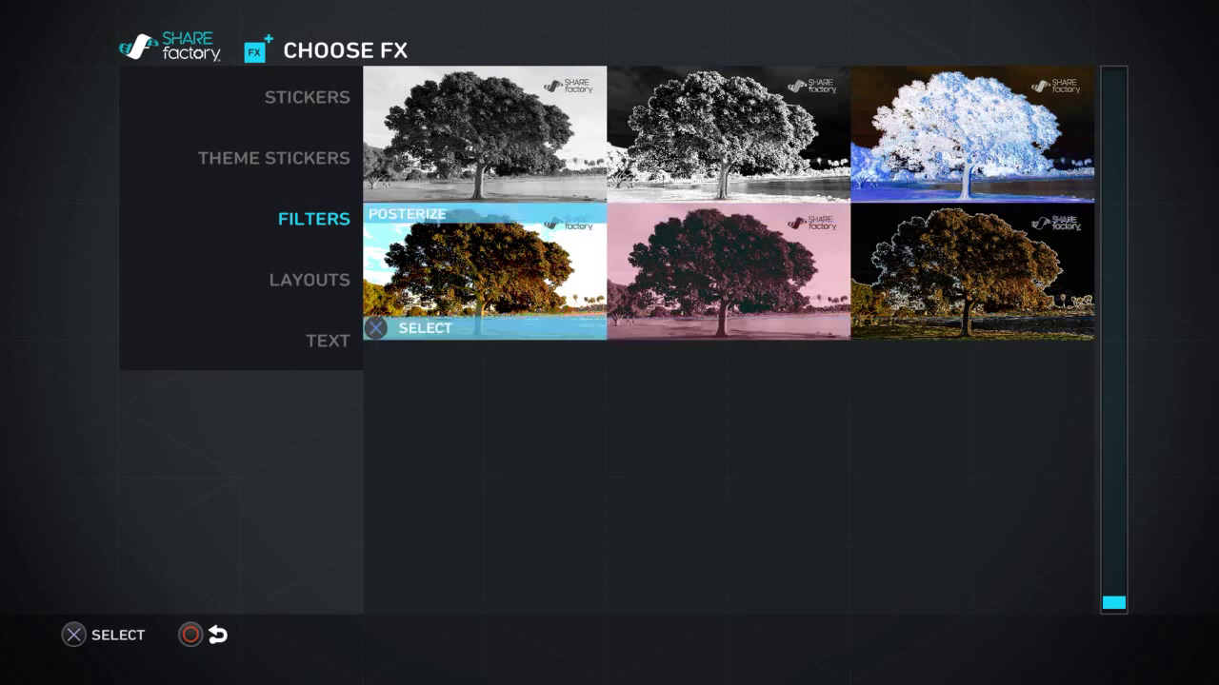
key("Up")
key("Right")
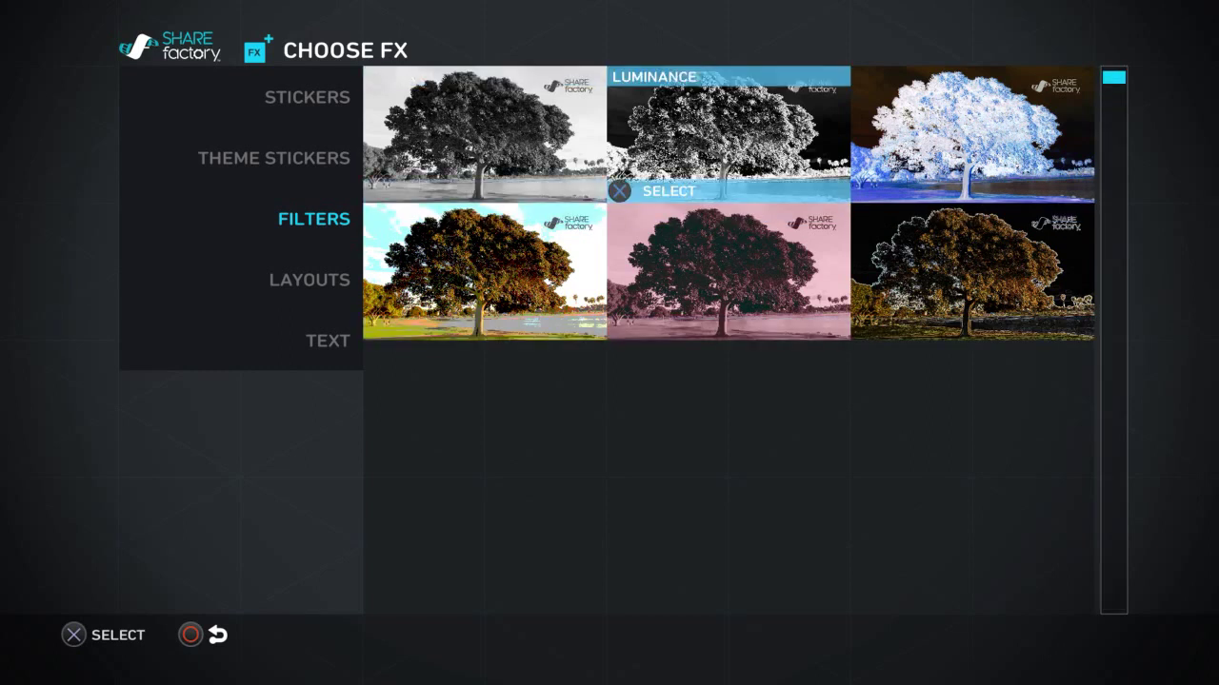
key("Right")
key("Left")
key("Left")
key("Left")
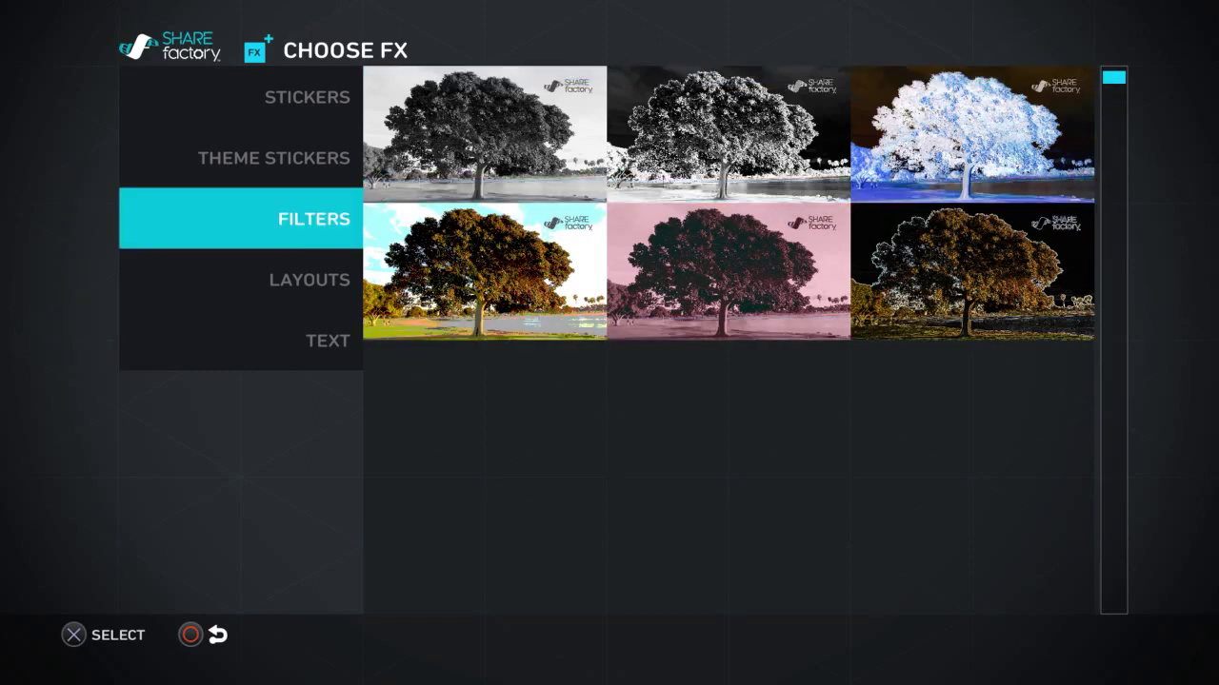
Step: Leave the filters and view the available theme stickers
key("Up")
key("Right")
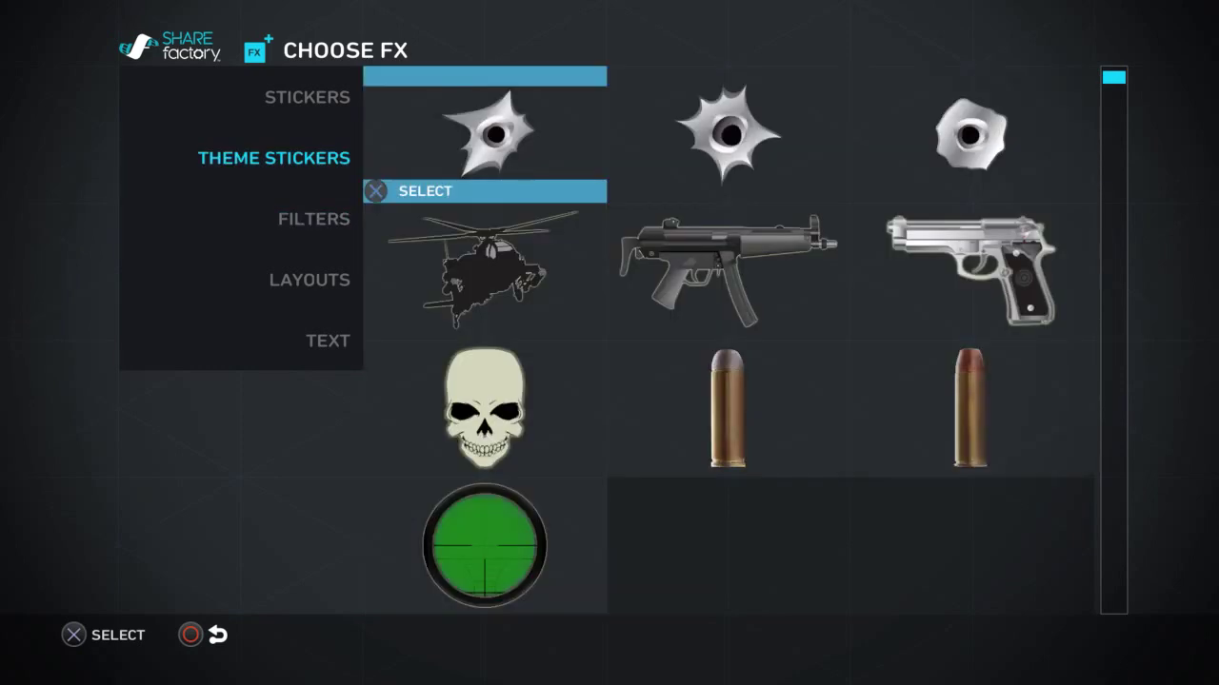
key("Left")
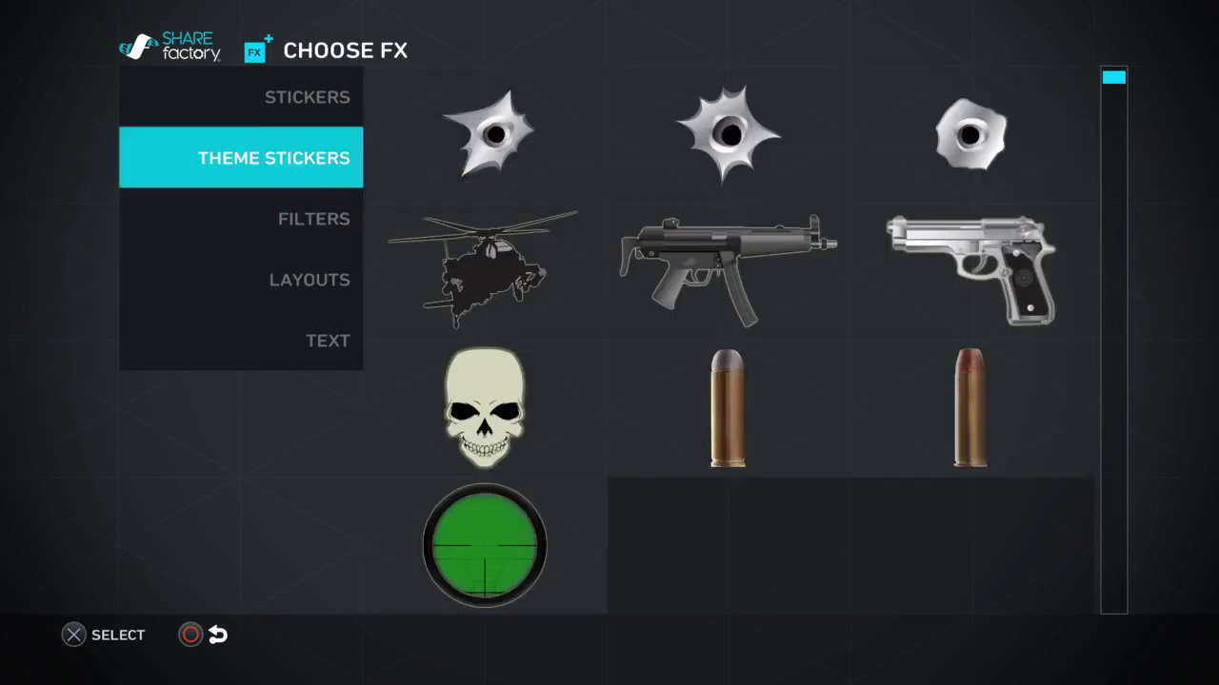
Step: Look through the general stickers, from the bomb and emoji faces down to the speech bubbles and blank shapes
key("Up")
key("Right")
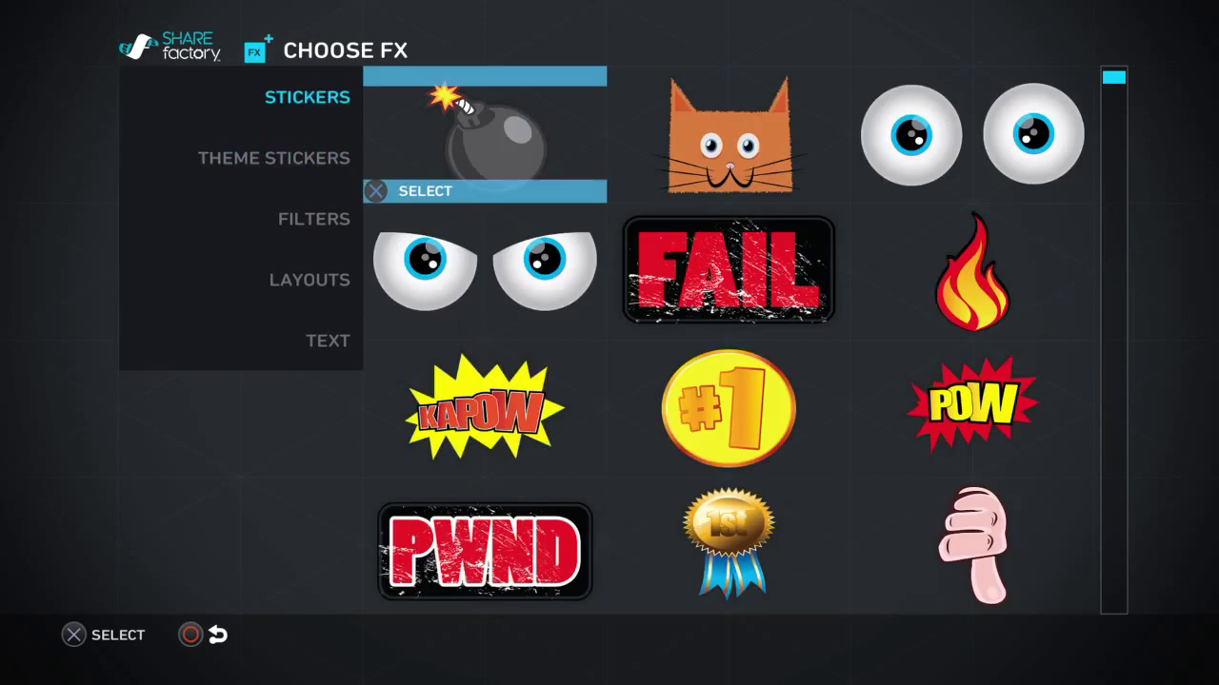
key("Down")
key("Down")
key("Down")
key("Down")
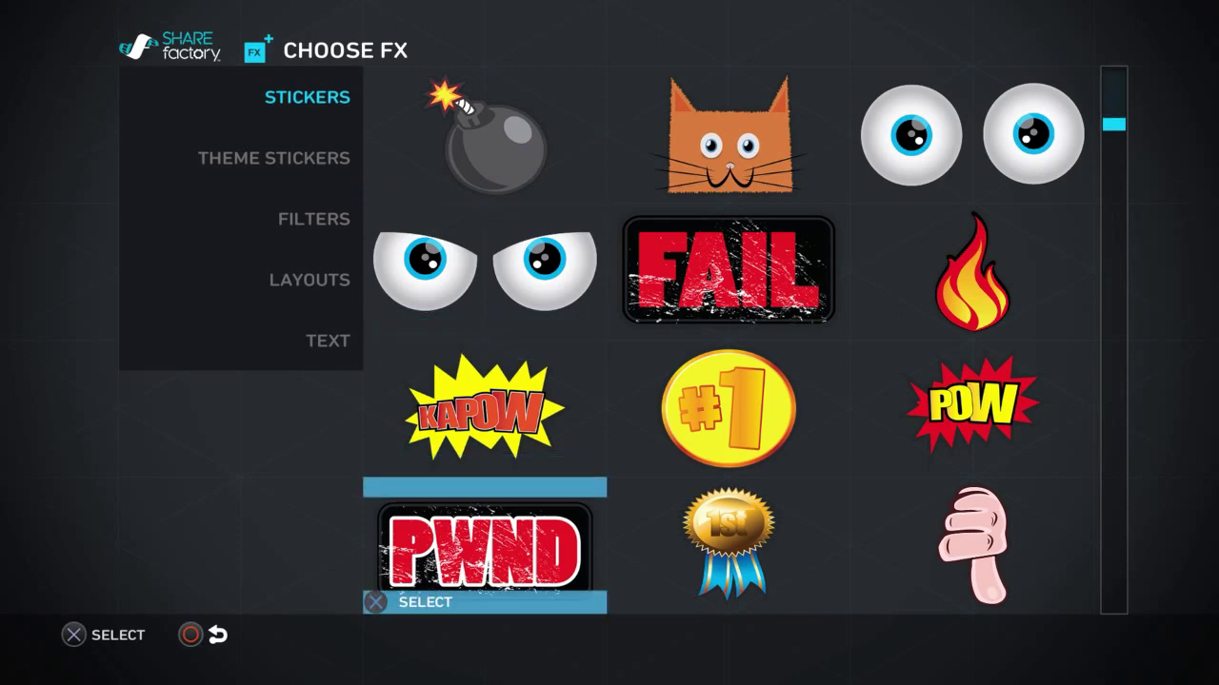
key("Down")
key("Down")
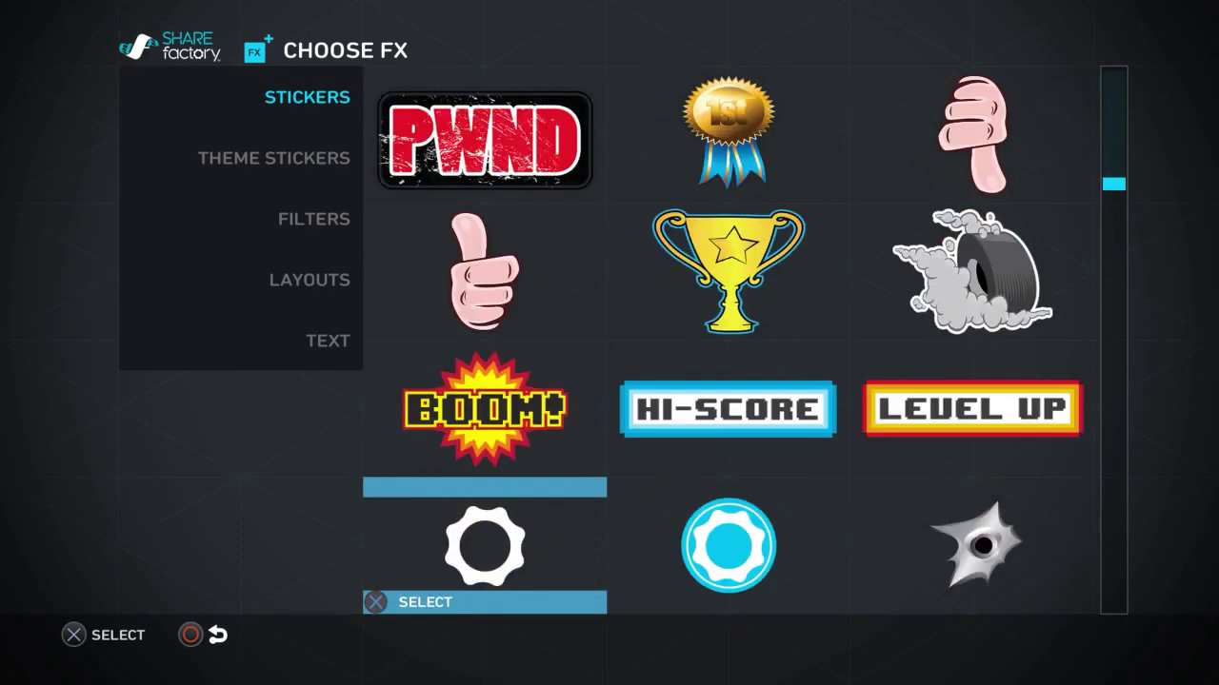
key("Down")
key("Down")
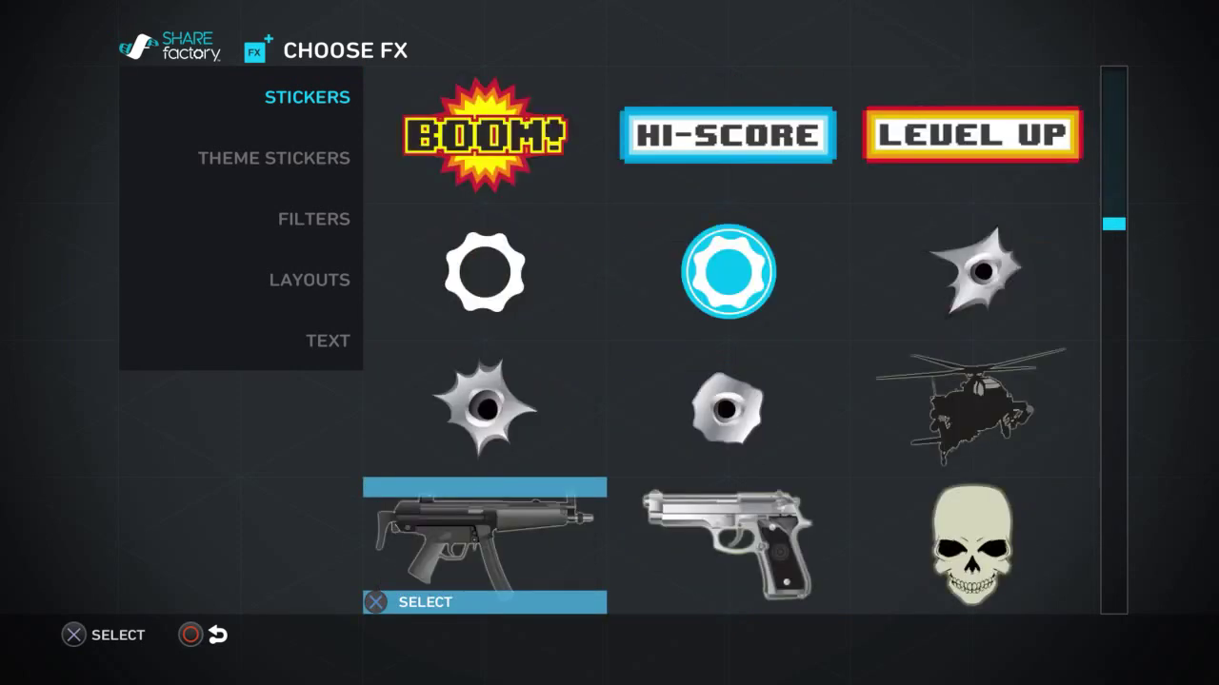
key("Down")
key("Down")
key("Down")
key("Down")
key("Down")
key("Down")
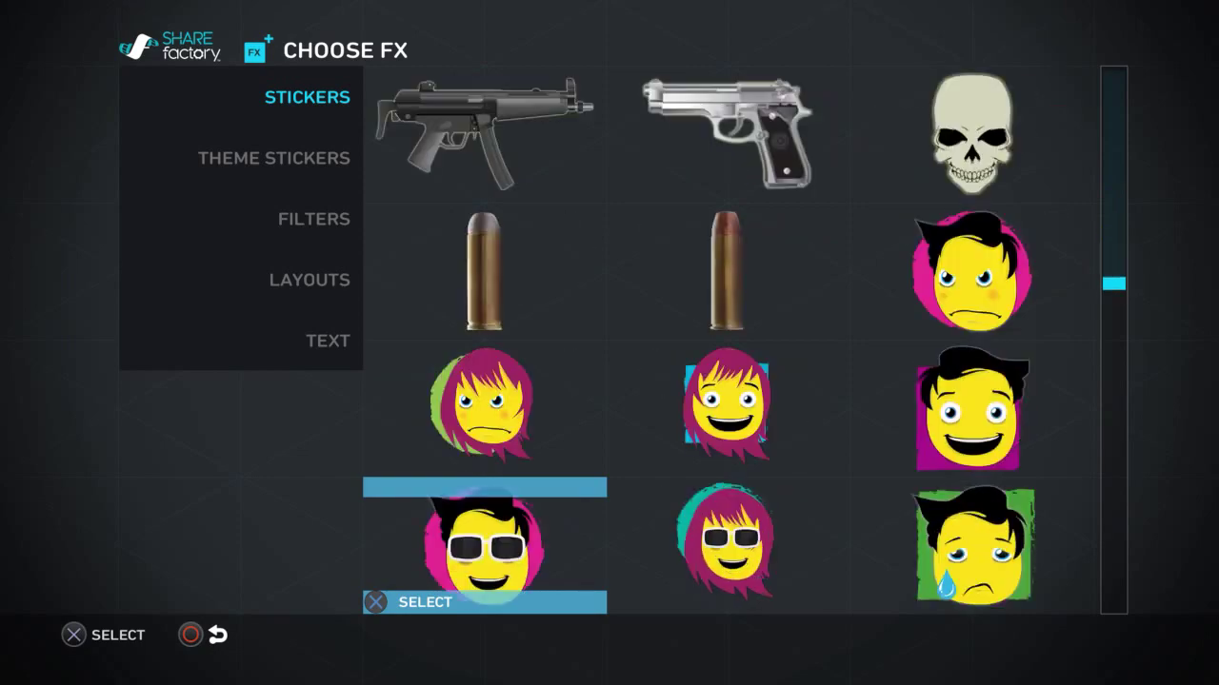
key("Down")
key("Down")
key("Down")
key("Down")
key("Down")
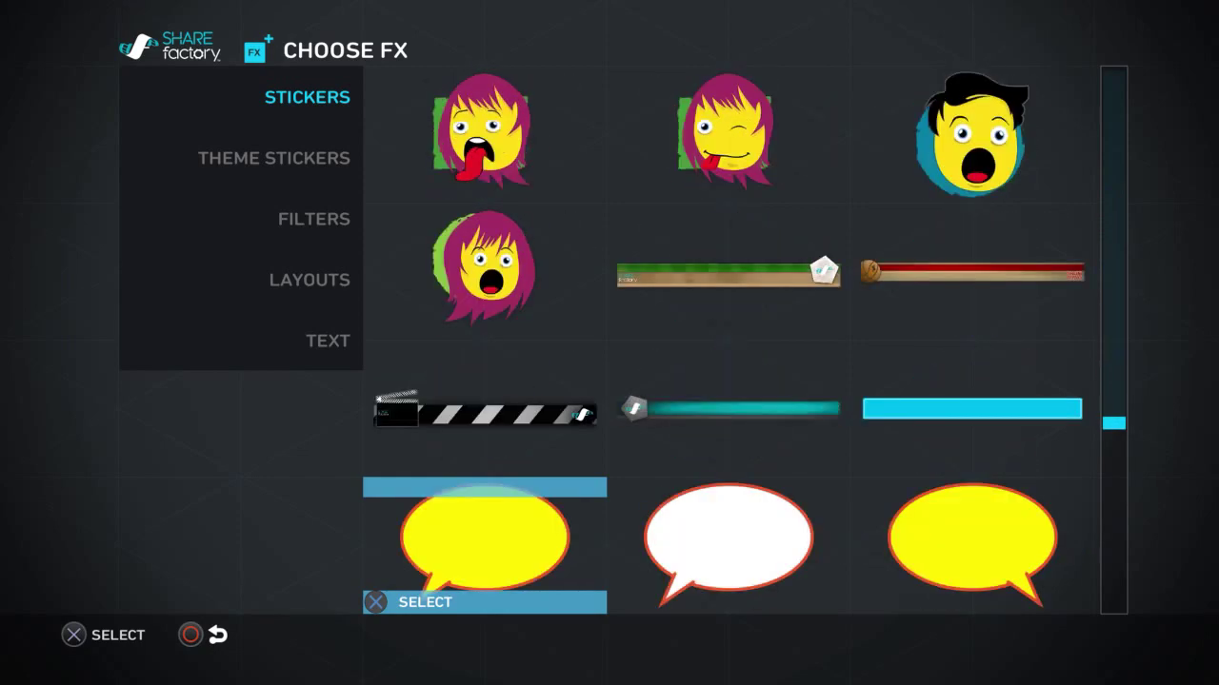
key("Down")
key("Down")
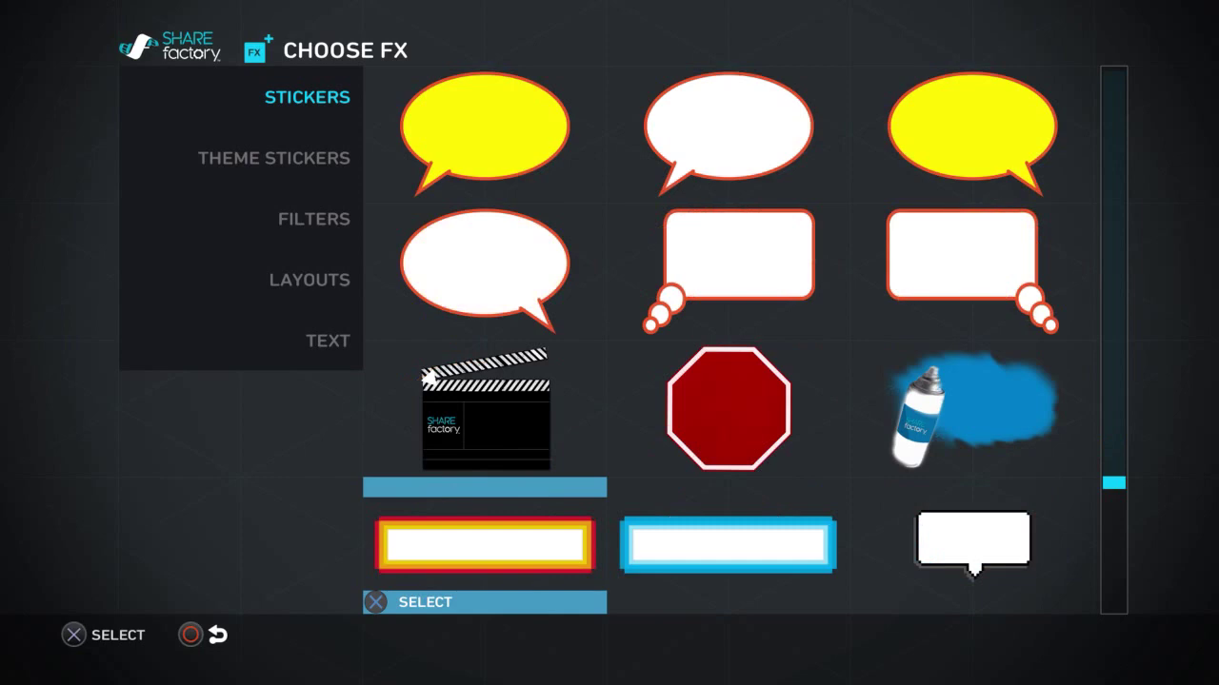
key("Down")
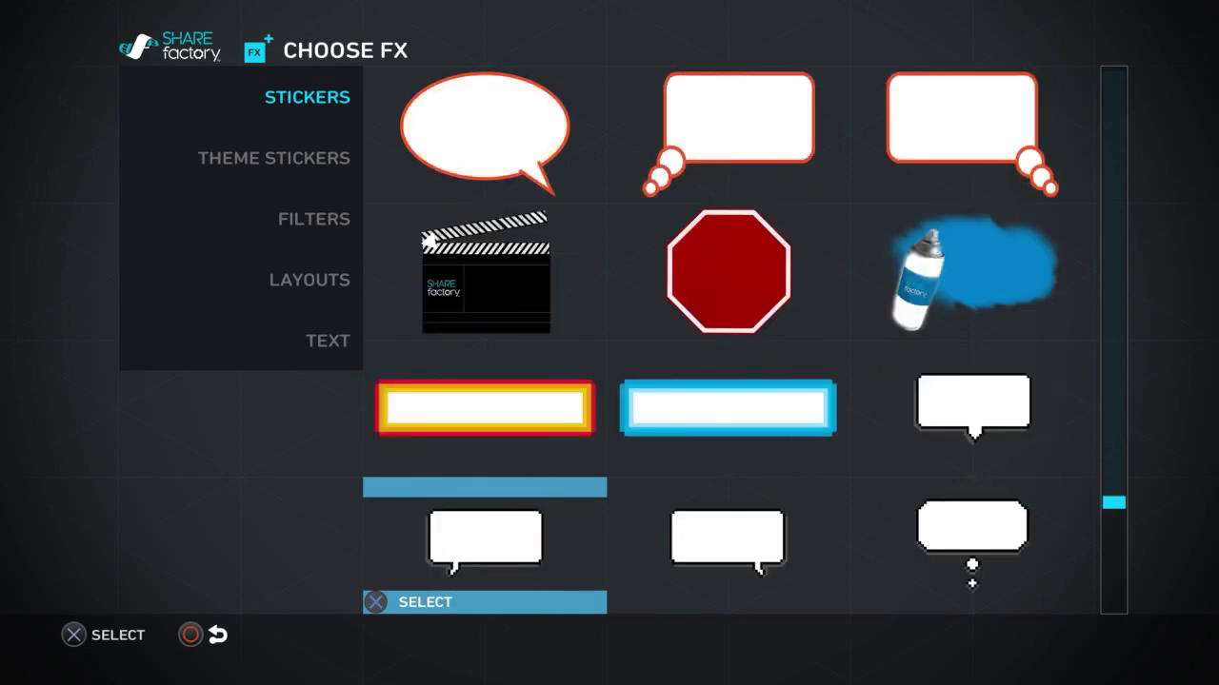
key("Down")
key("Down")
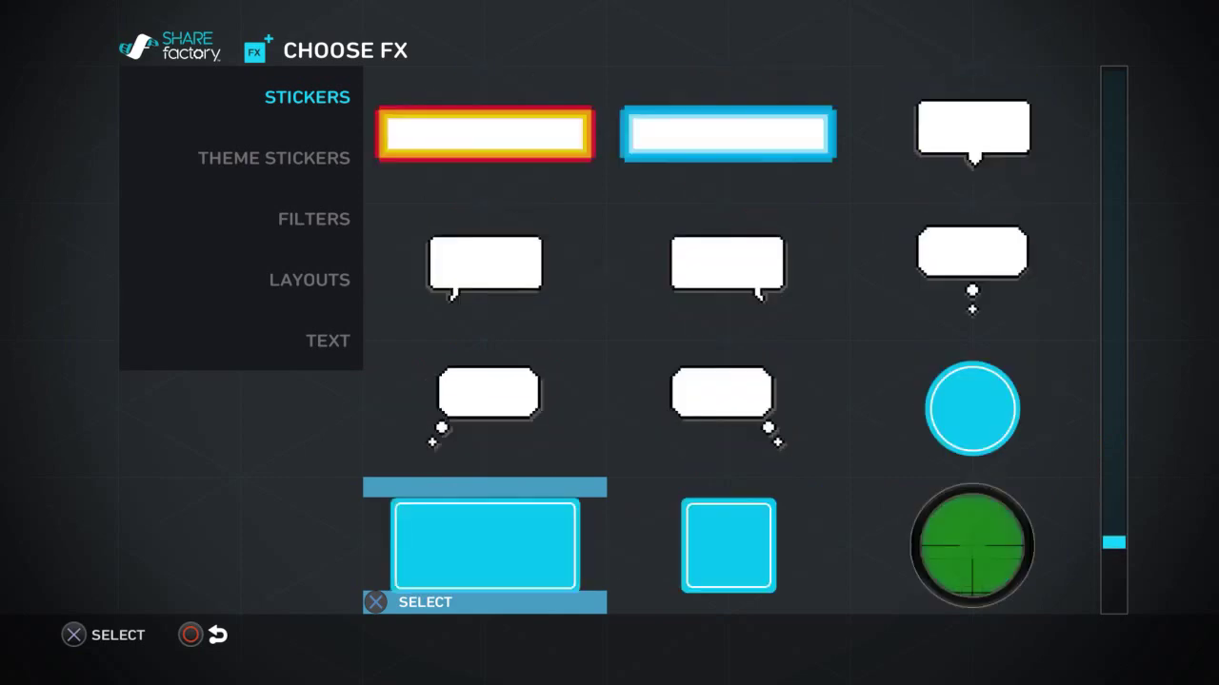
key("Down")
Step: Add the white oval speech bubble sticker with its tail at the lower left to the short clip
key("Up")
key("Up")
key("Up")
key("Up")
key("Up")
key("Up")
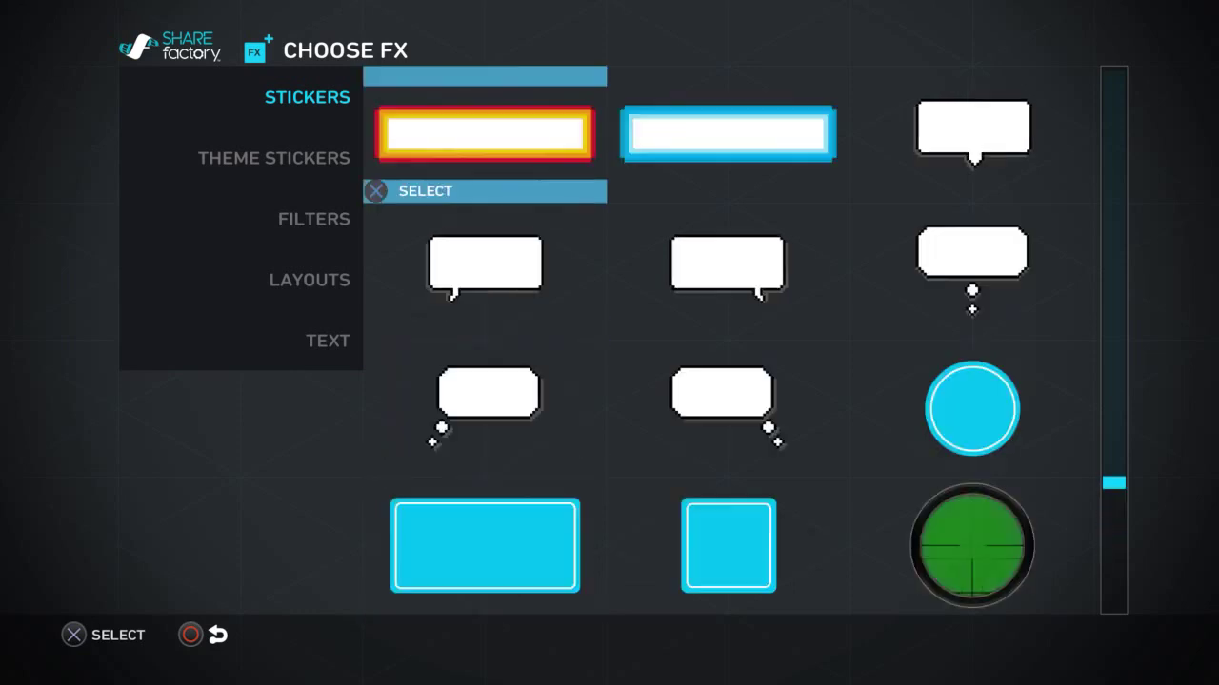
key("Up")
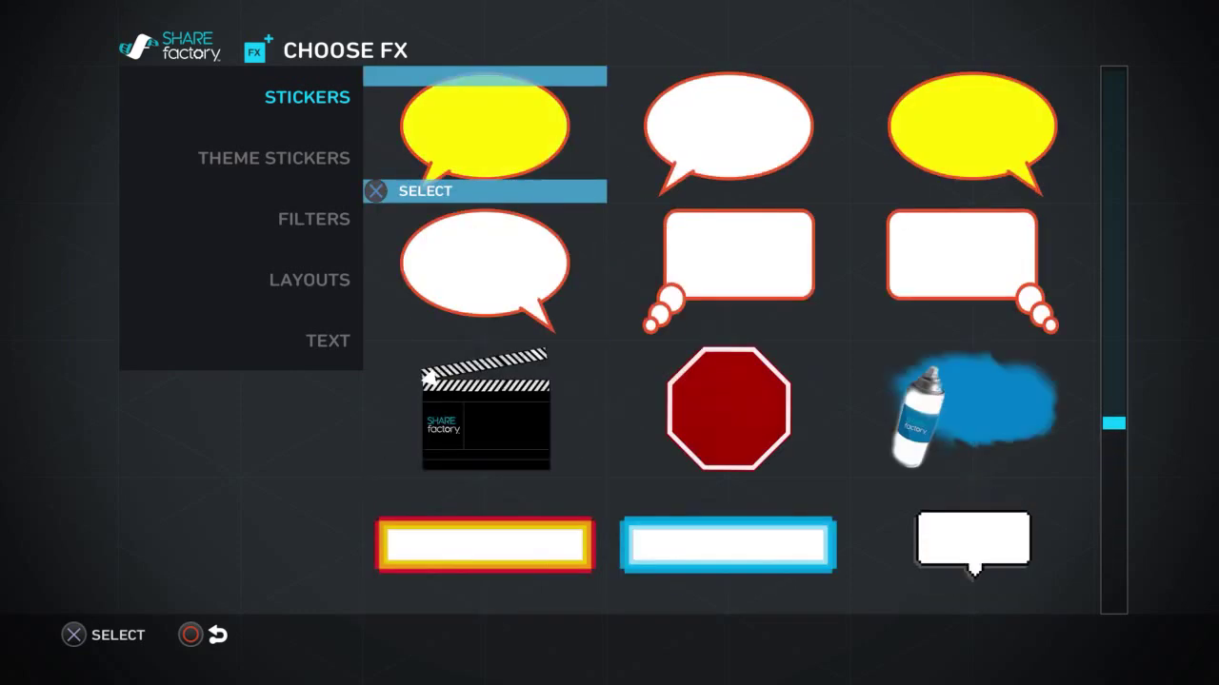
key("Right")
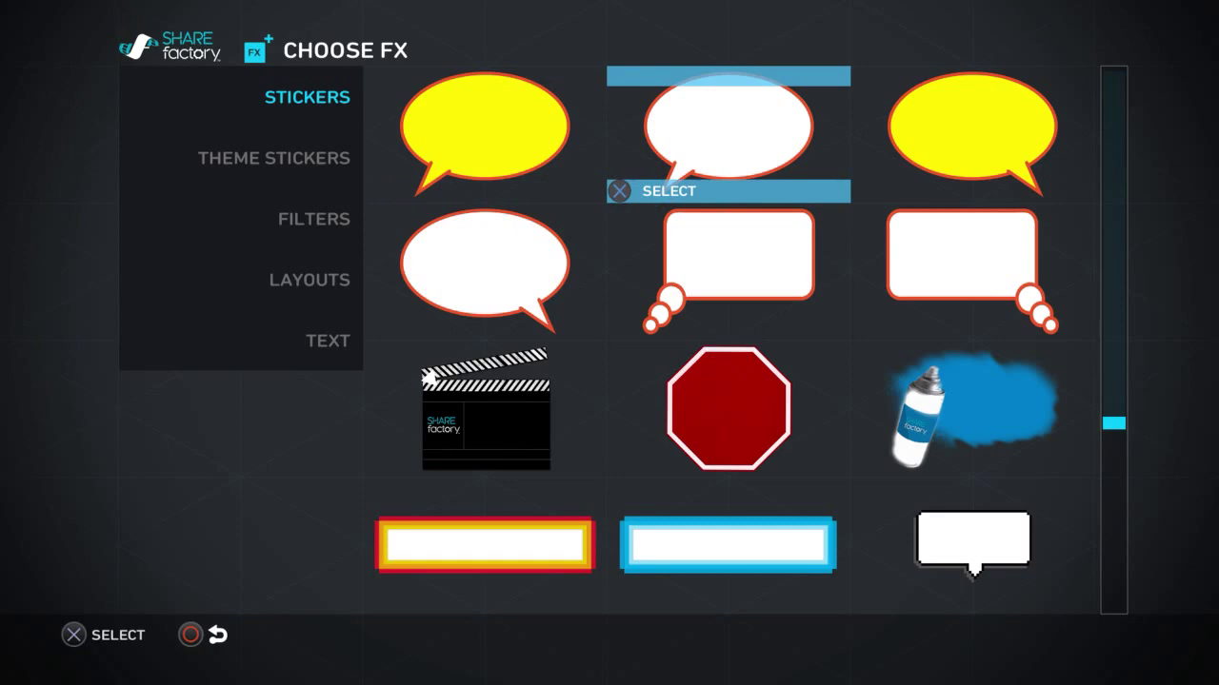
key("Return")
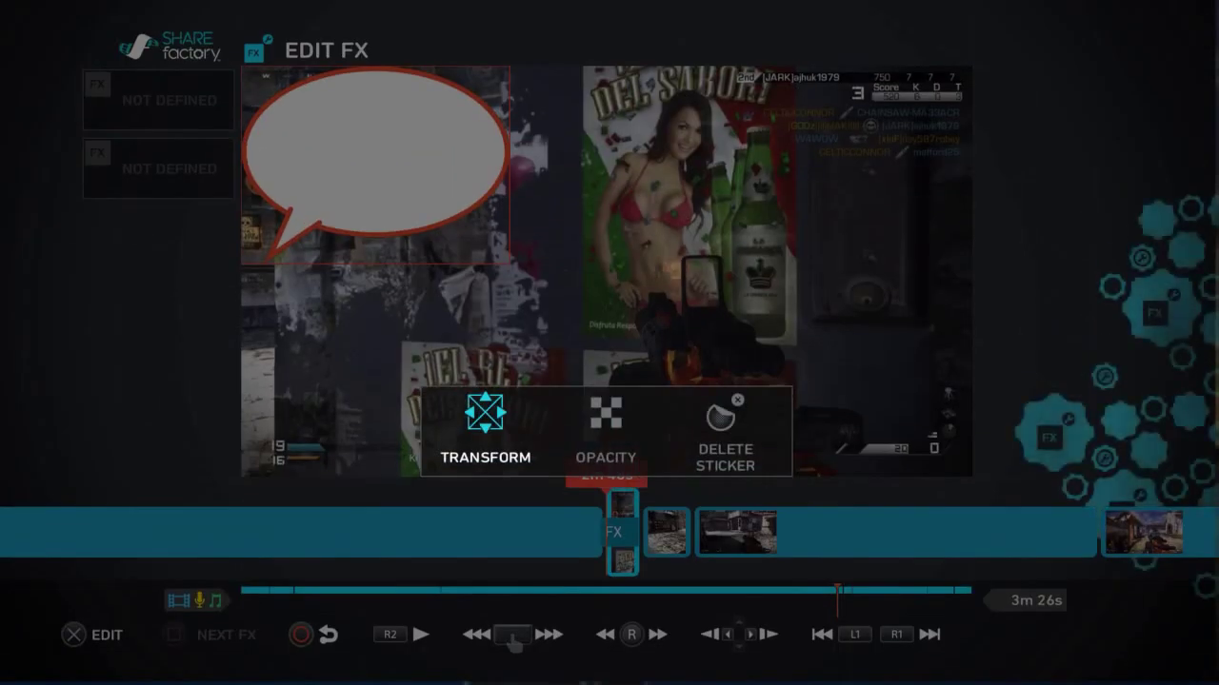
Step: Set the speech bubble sticker's opacity to 80%
key("Right")
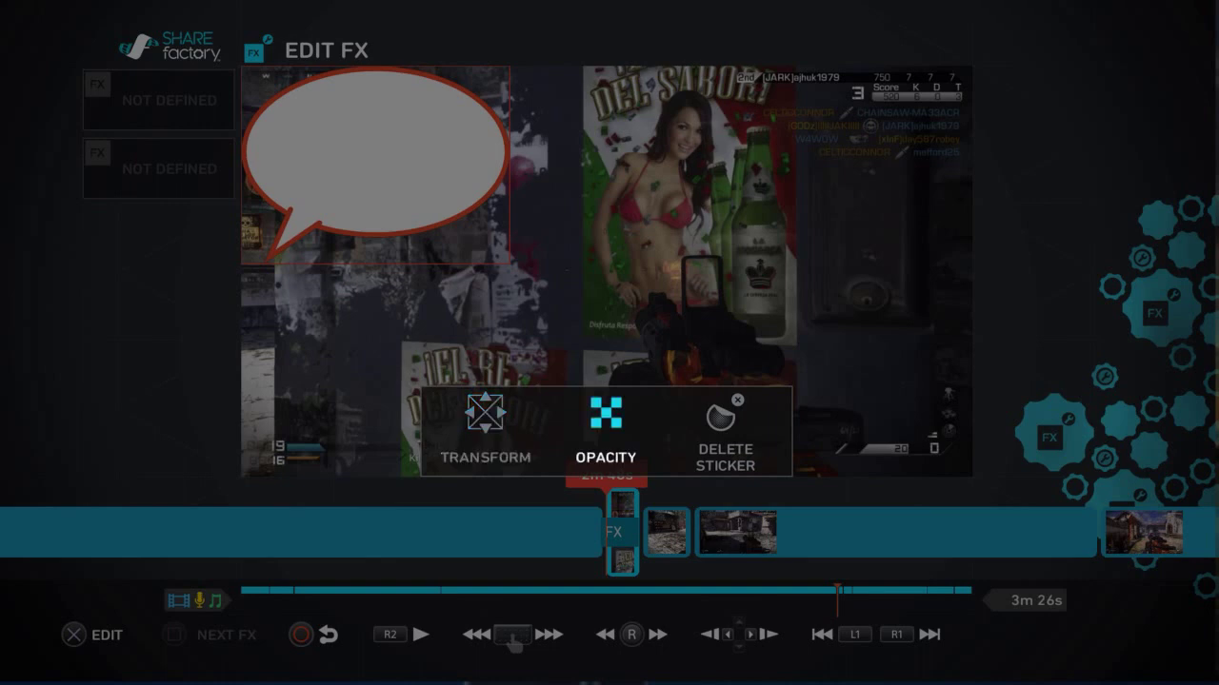
key("Right")
key("Left")
key("Return")
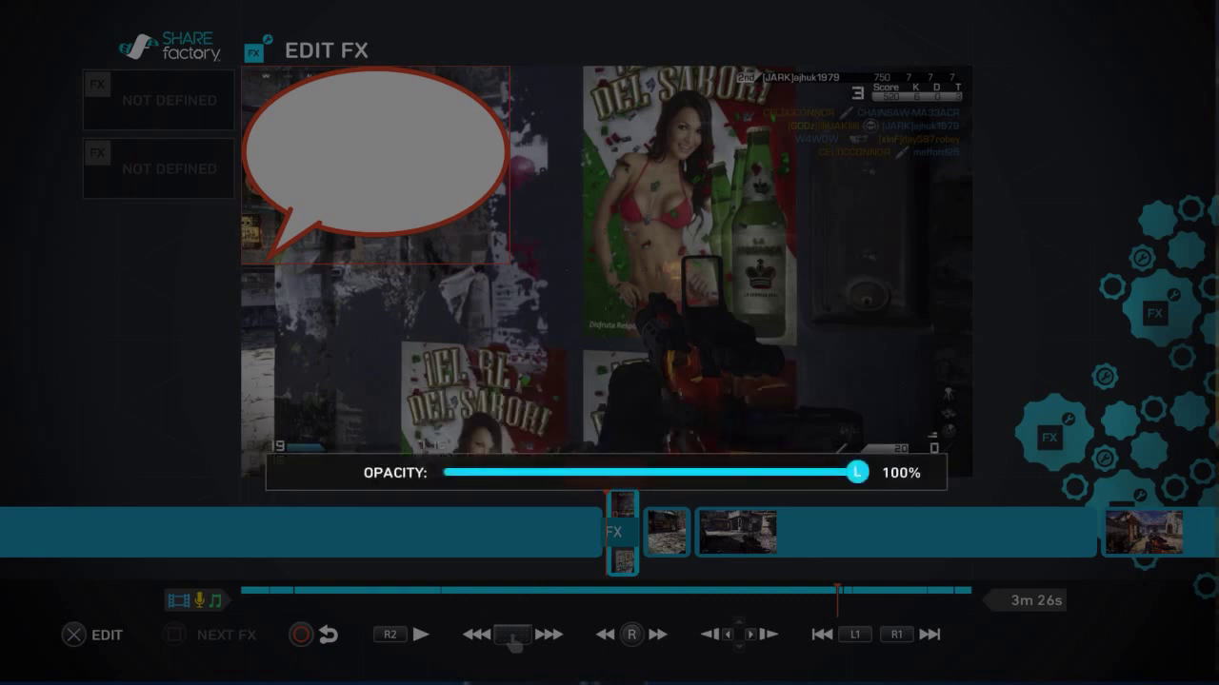
key("Left")
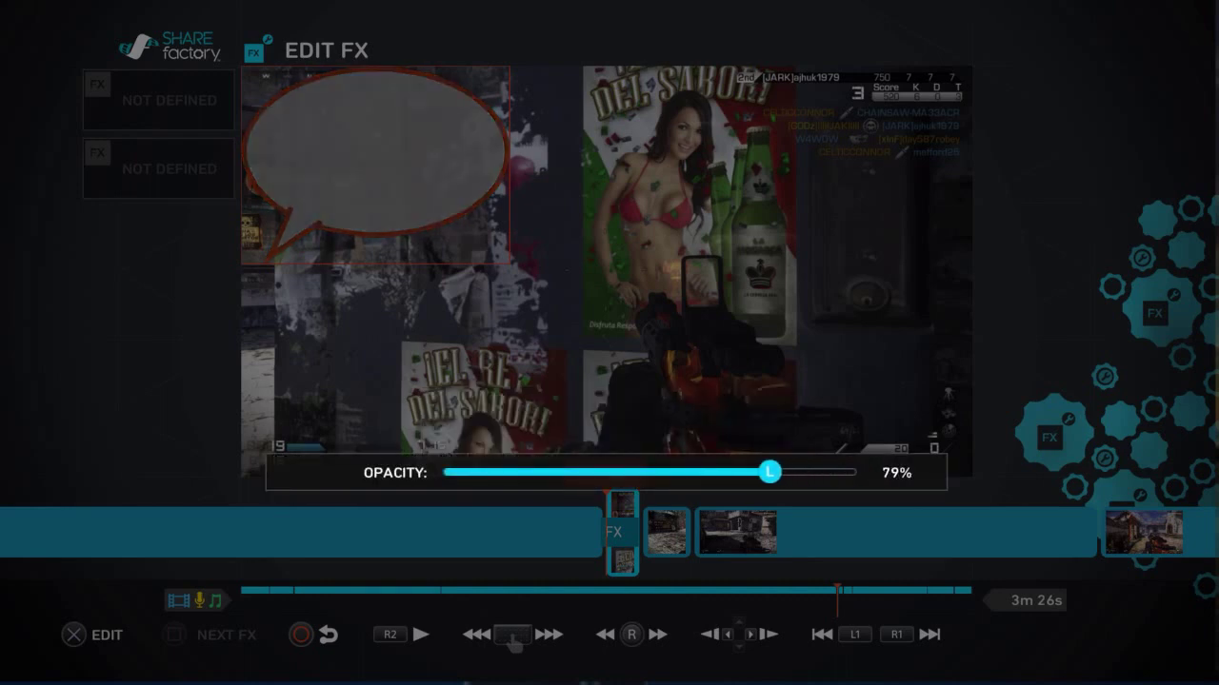
key("Right")
key("Right")
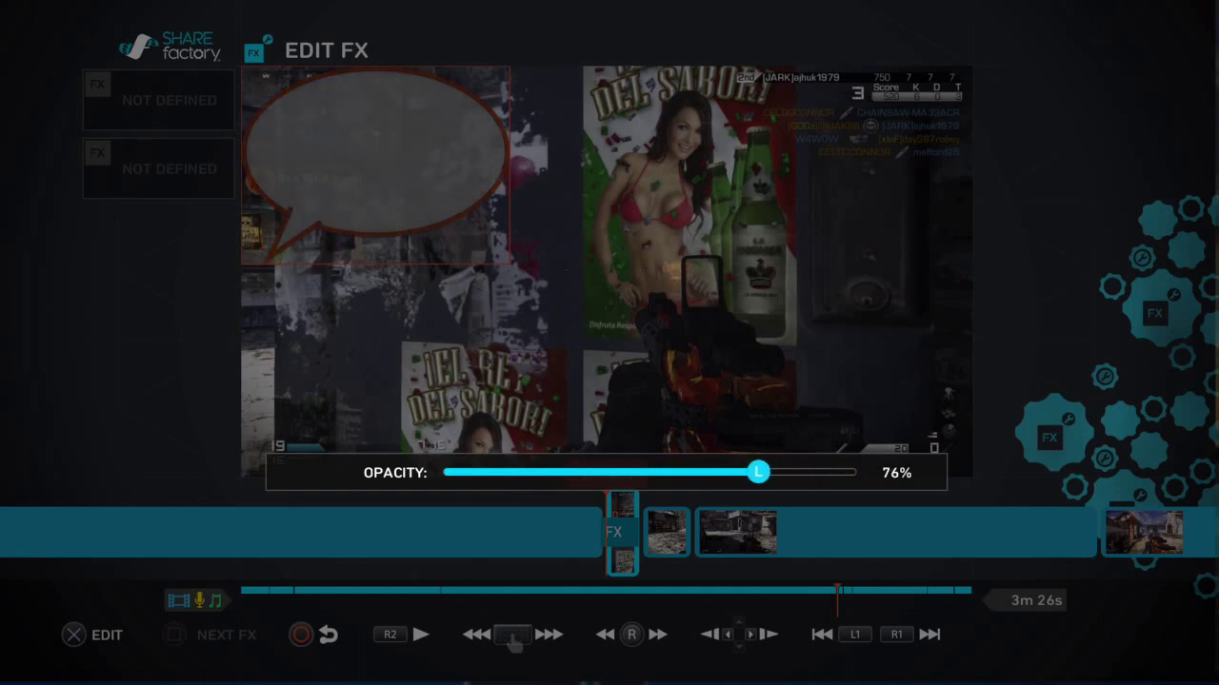
key("Right")
key("Right")
key("Right")
key("Right")
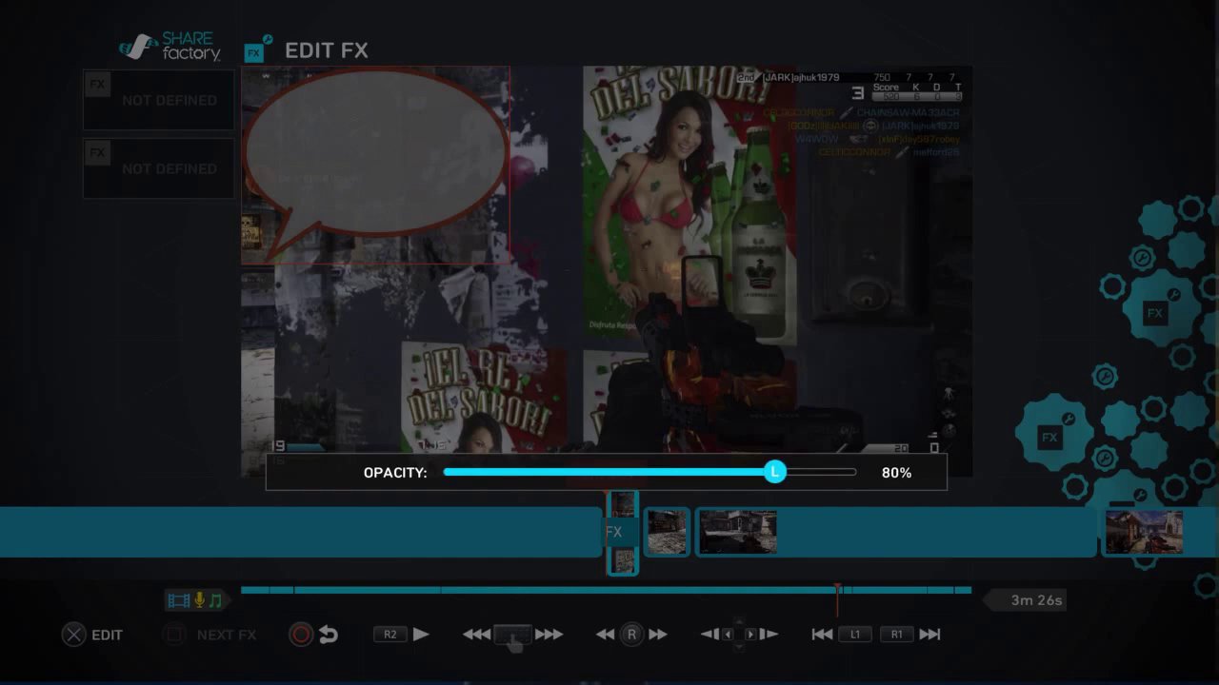
key("Return")
Step: Start transforming the speech bubble and move it to the upper right of the video frame, beside the poster woman
key("Left")
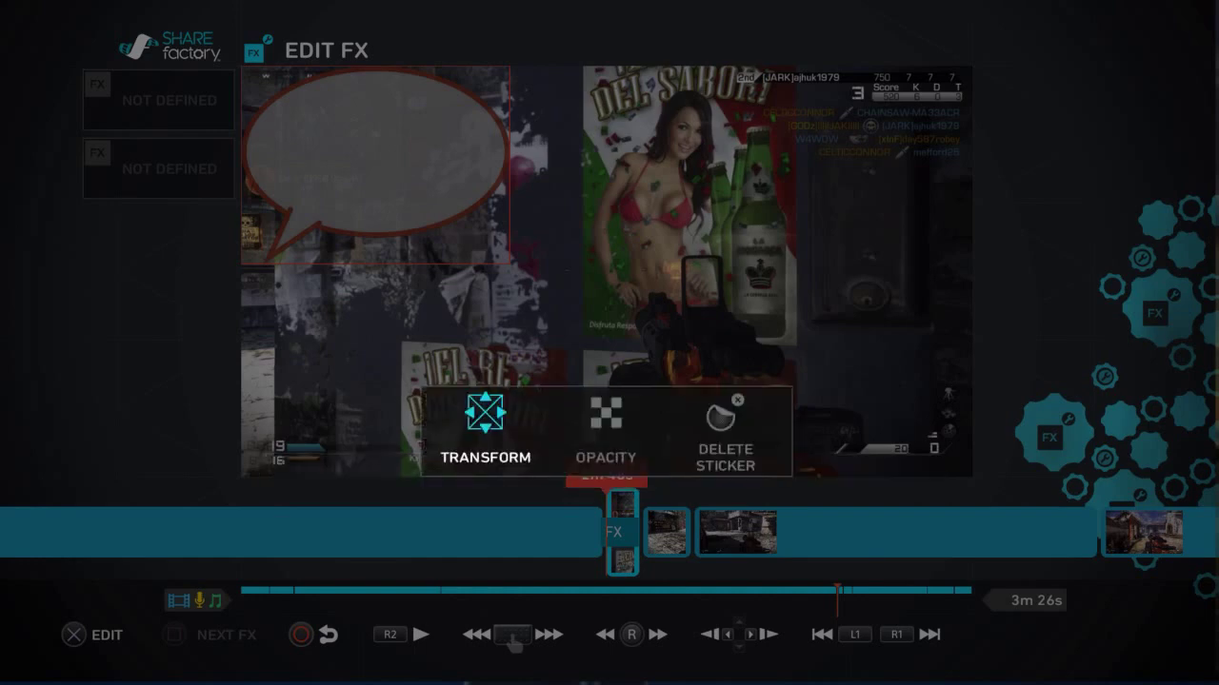
key("Return")
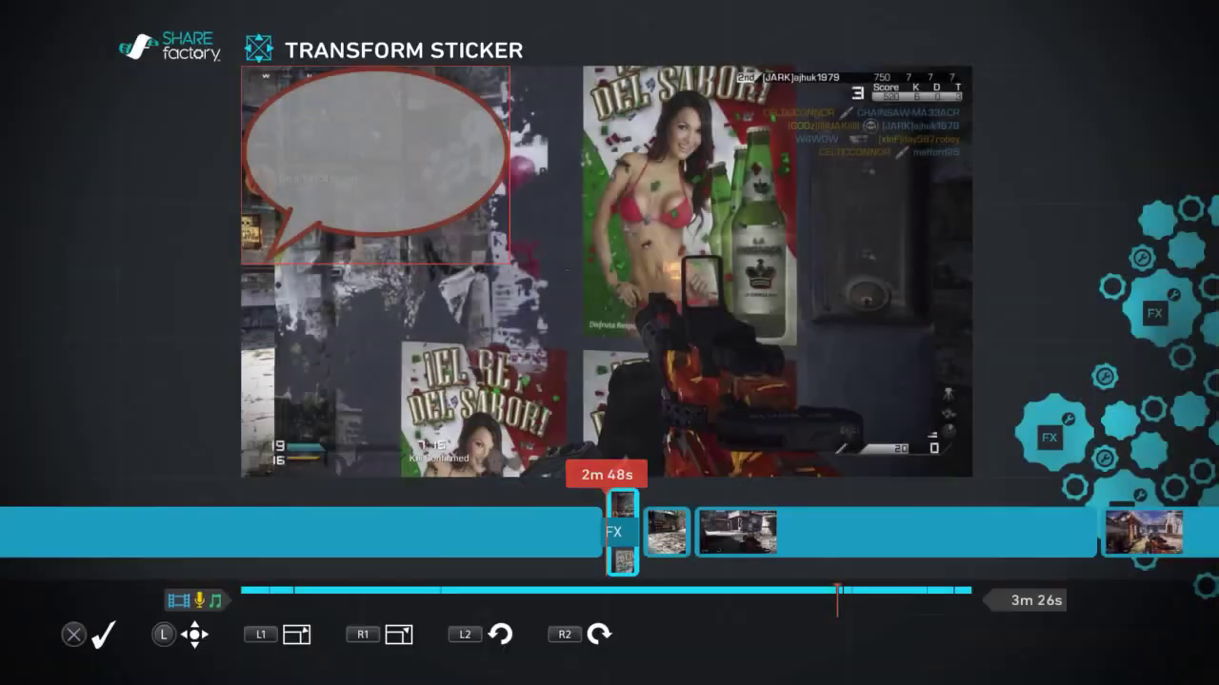
key("Right")
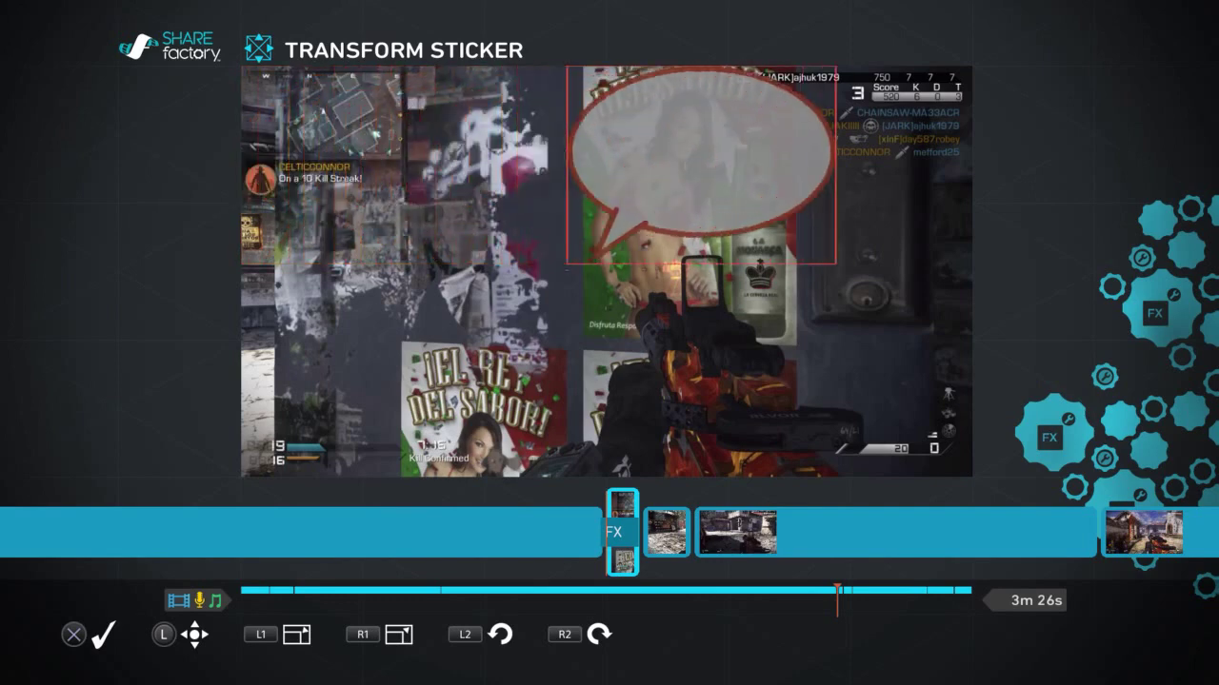
key("Down")
key("Left")
key("Up")
key("Right")
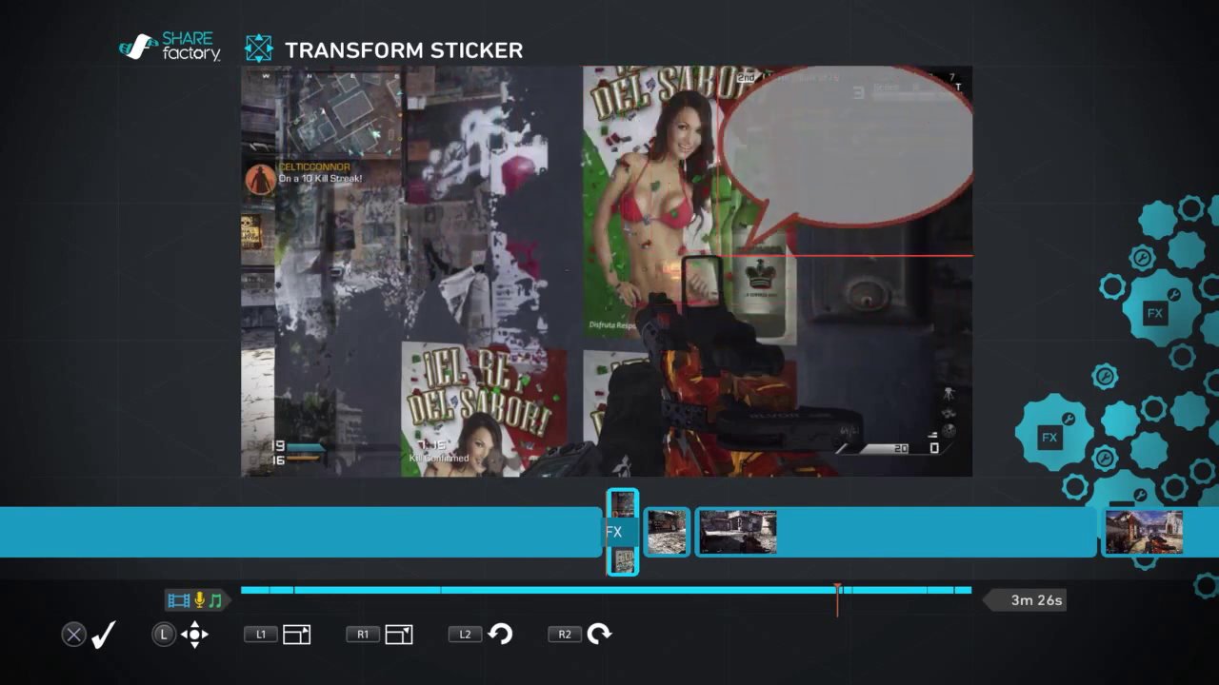
key("Left")
key("Right")
key("Down")
key("Down")
key("Left")
key("Up")
key("Left")
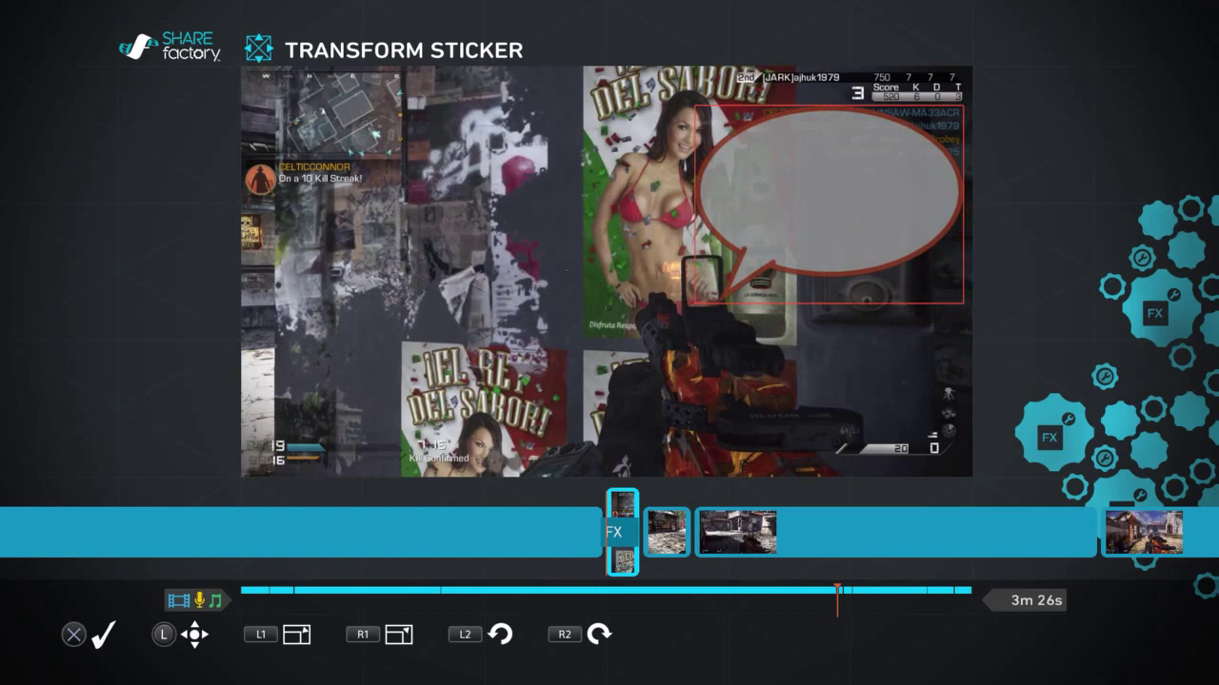
Step: Try rotating the speech bubble counterclockwise and clockwise, and bring it back to level
key("L2")
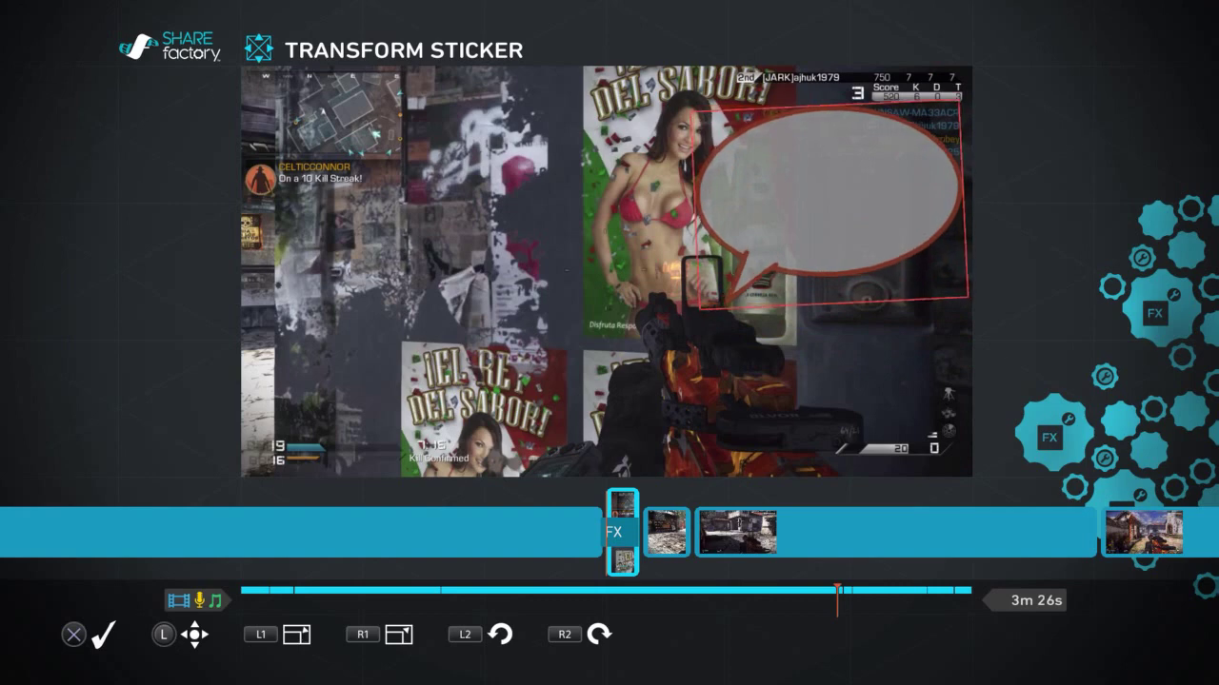
key("R2")
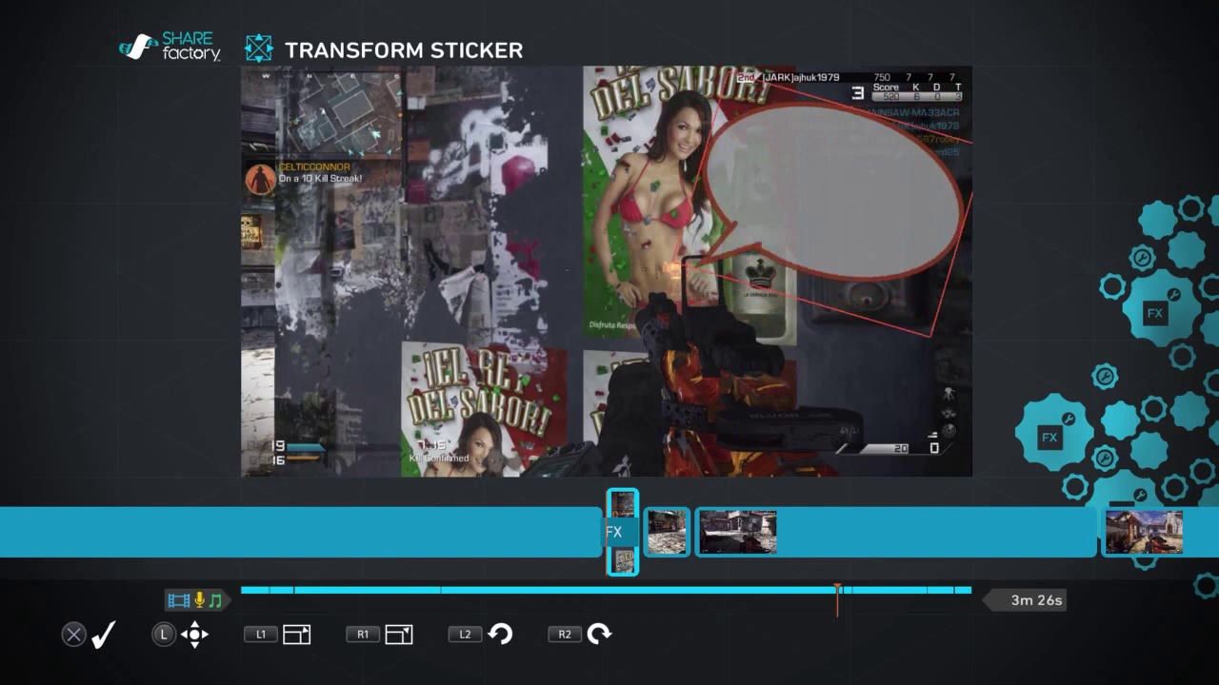
key("L2")
key("ctrl+Left")
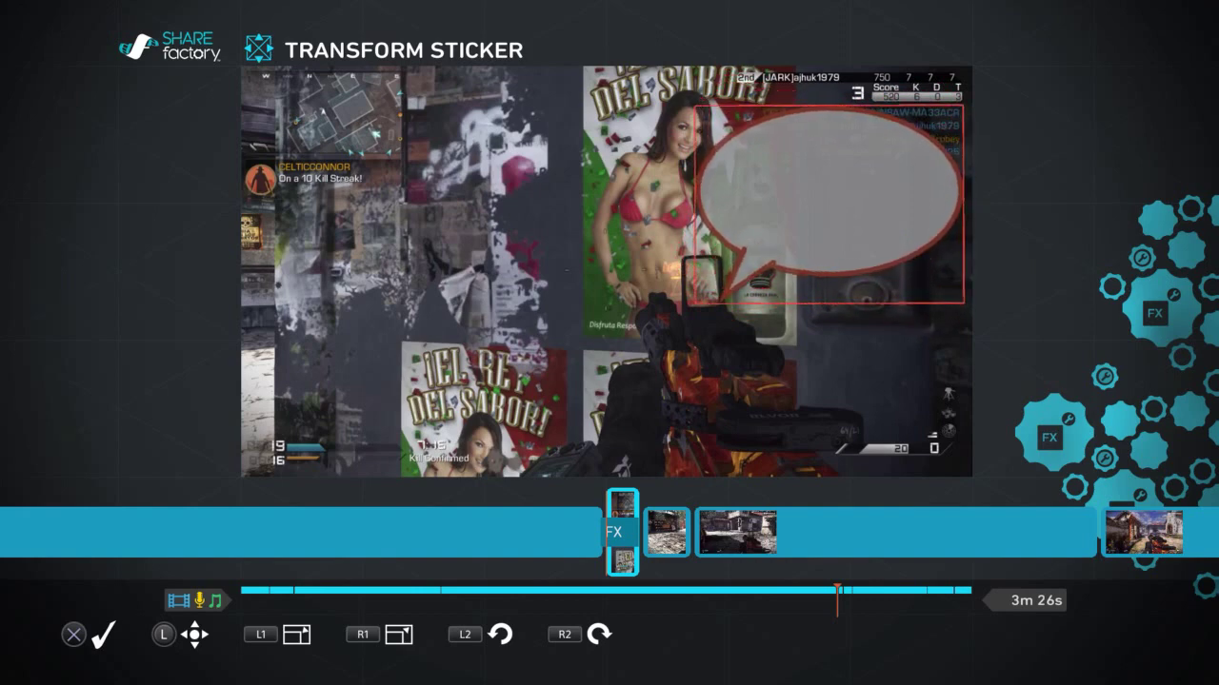
Step: Shrink the speech bubble to about a quarter of the video frame's width
key("R1")
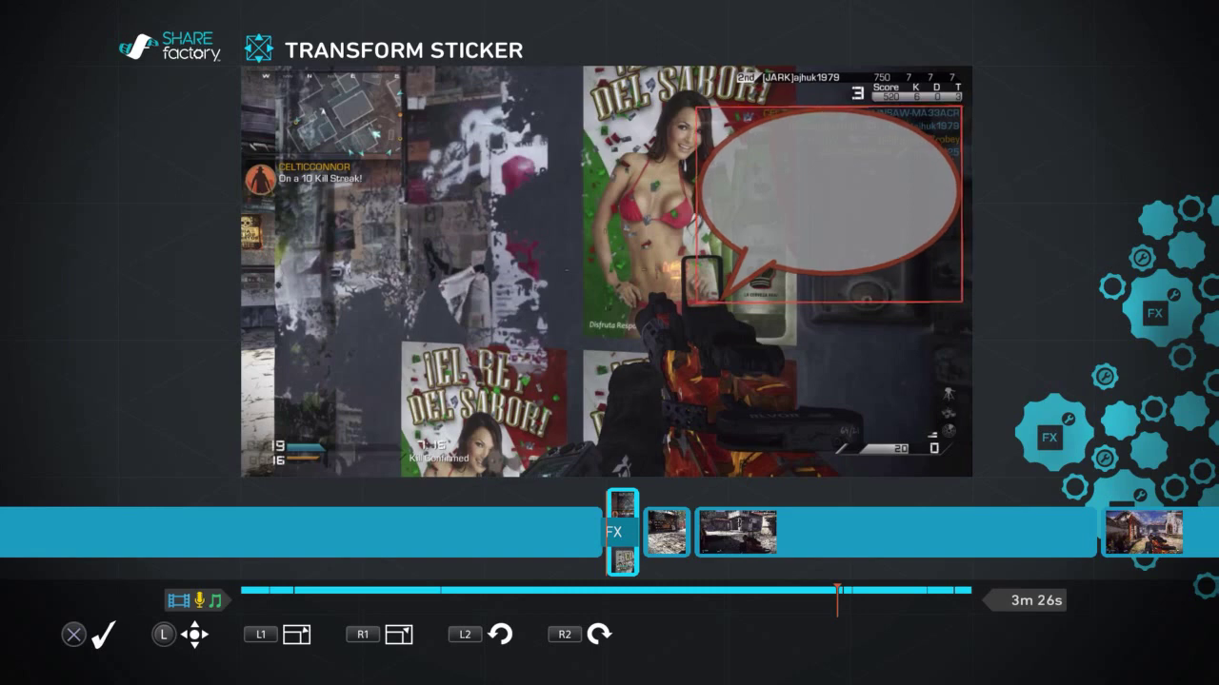
key("ctrl+Down")
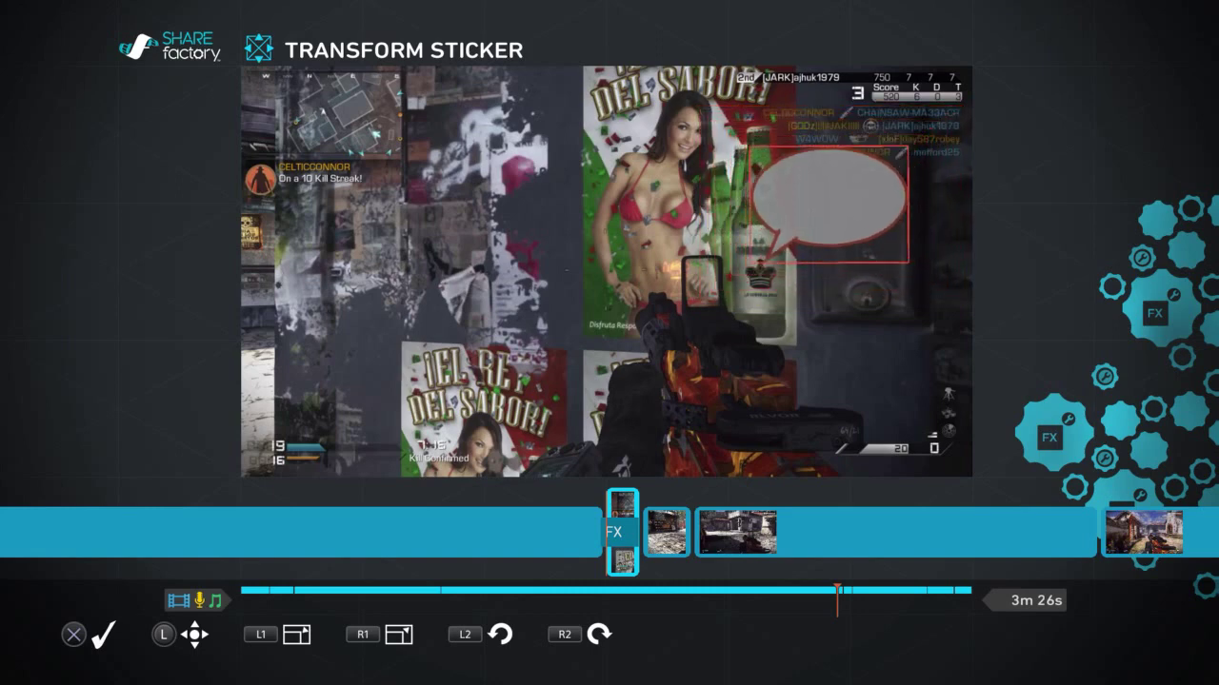
key("L1")
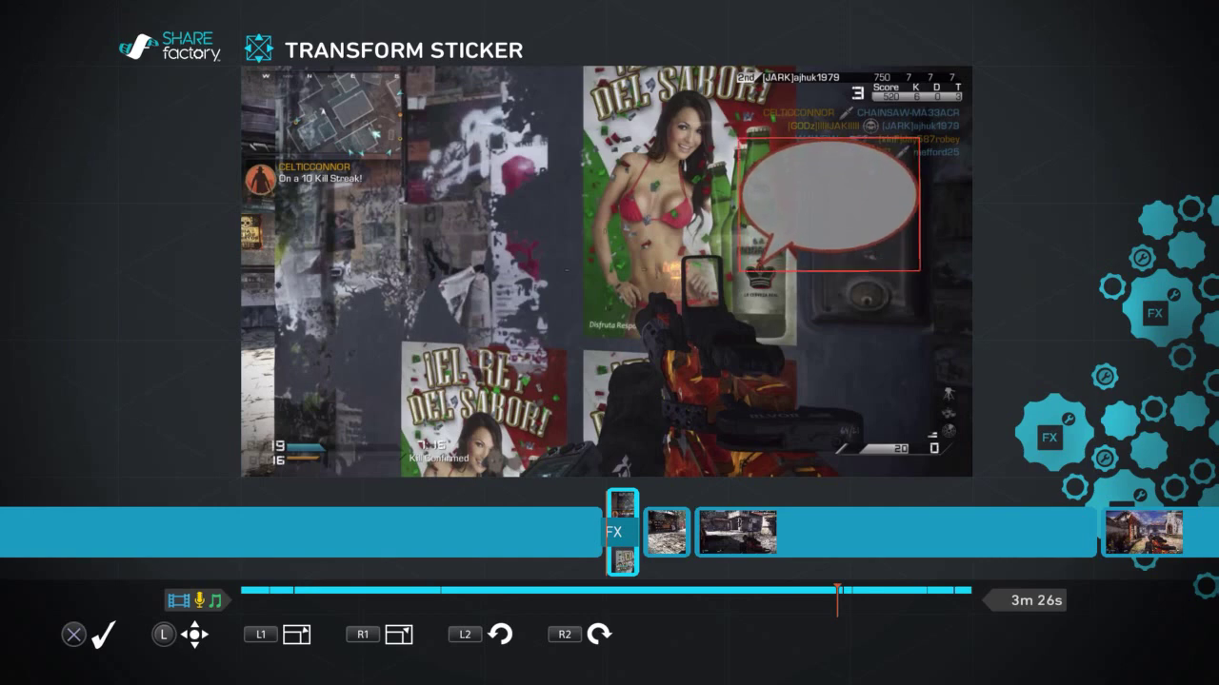
Step: Move the speech bubble up beside the poster woman's head, accept the transform and leave effect editing
key("Up")
key("Down")
key("Left")
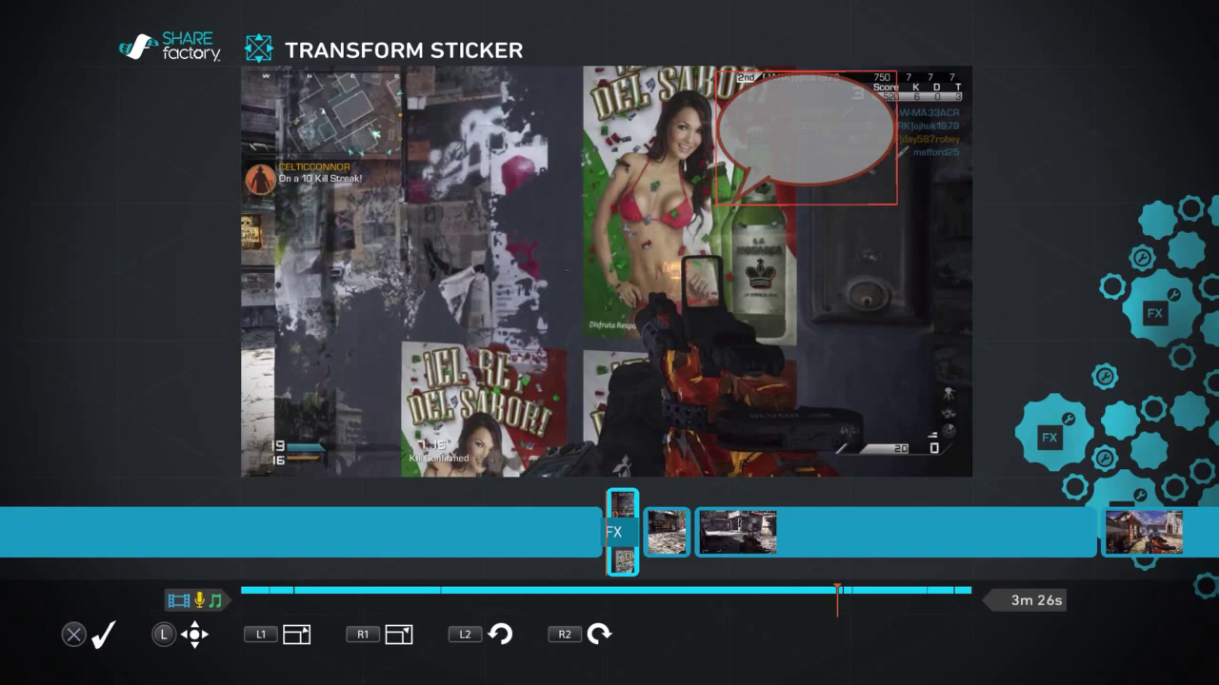
key("Return")
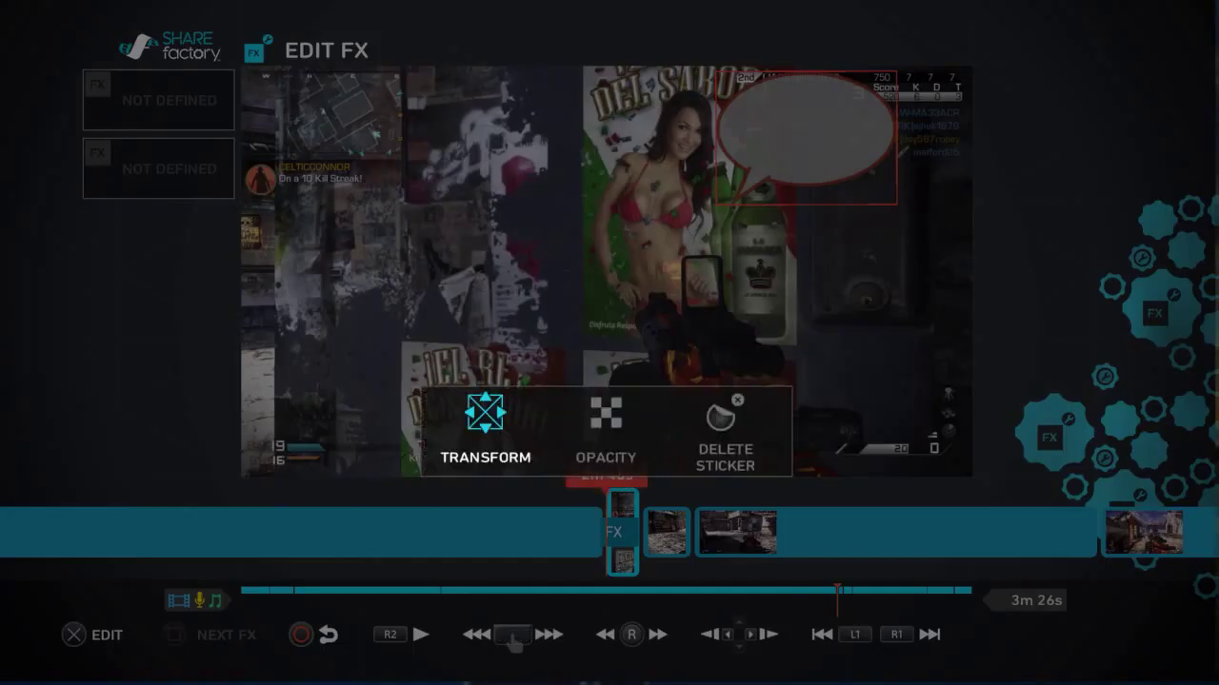
key("Escape")
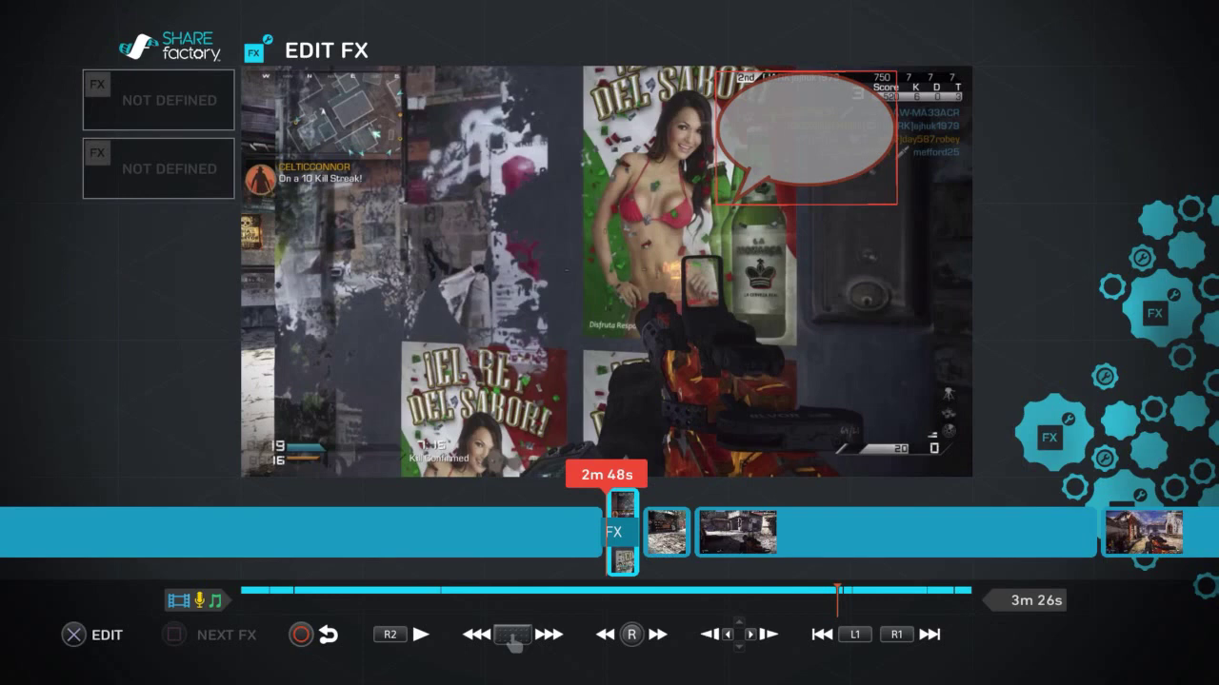
key("Escape")
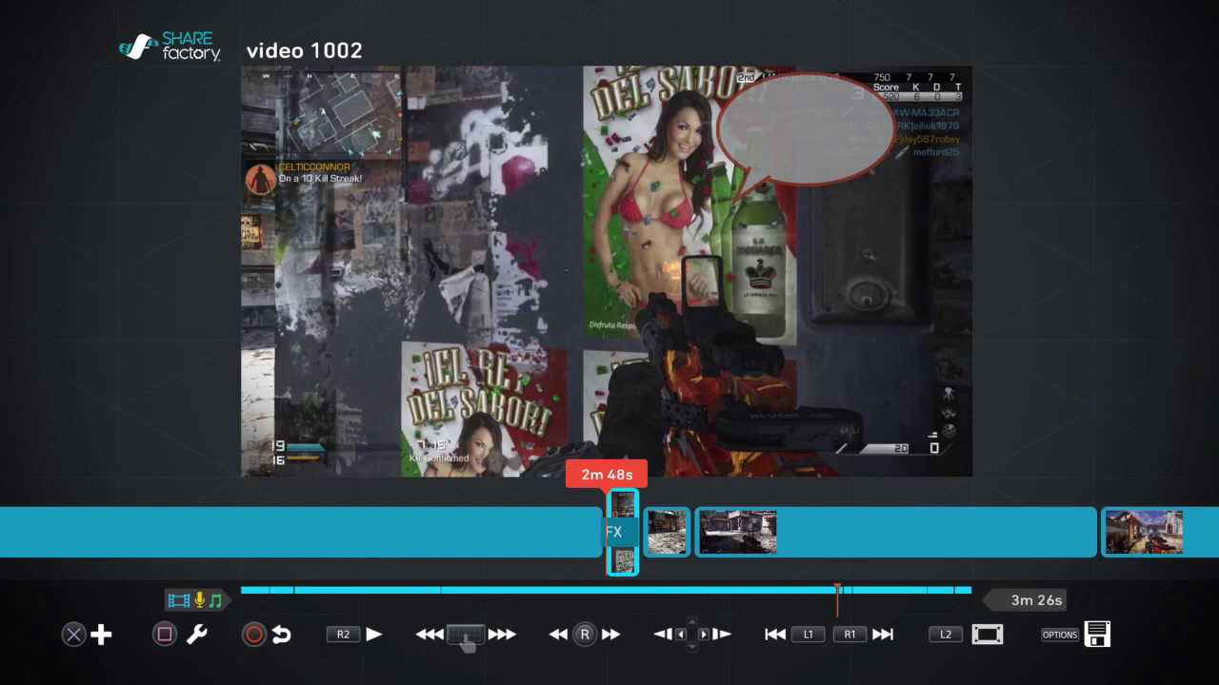
Step: Add a text effect in the first font's smallest size to the short clip at 2m 48s
key("Return")
key("Right")
key("Right")
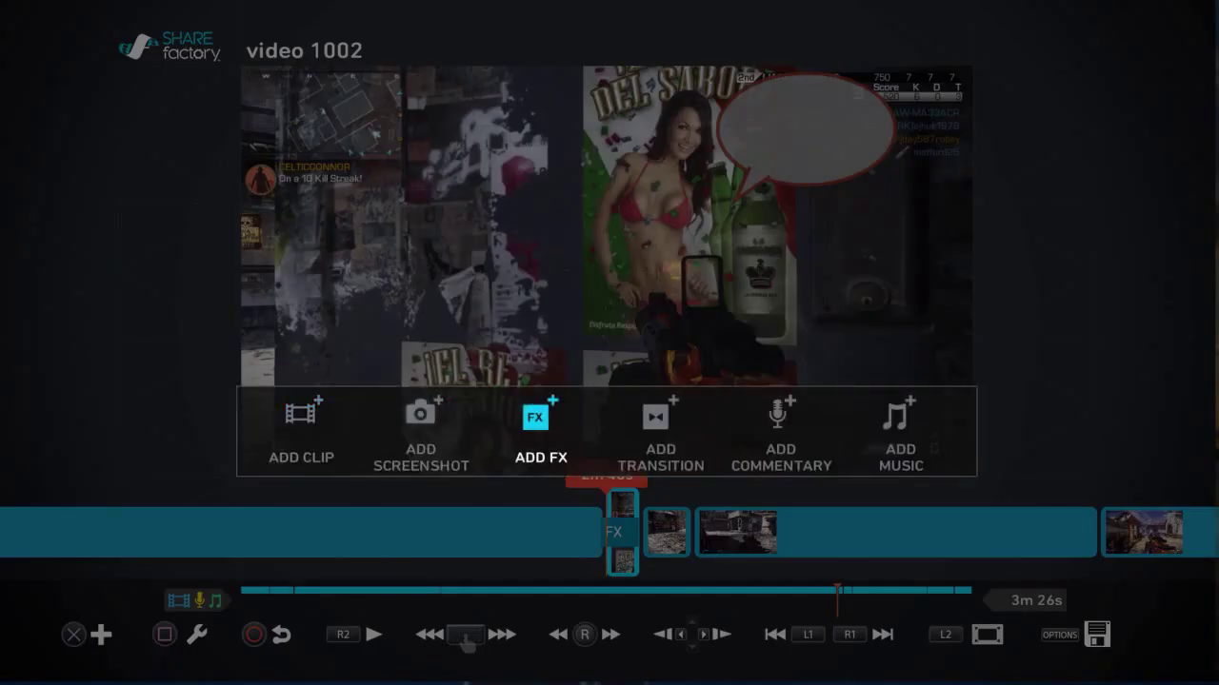
key("Return")
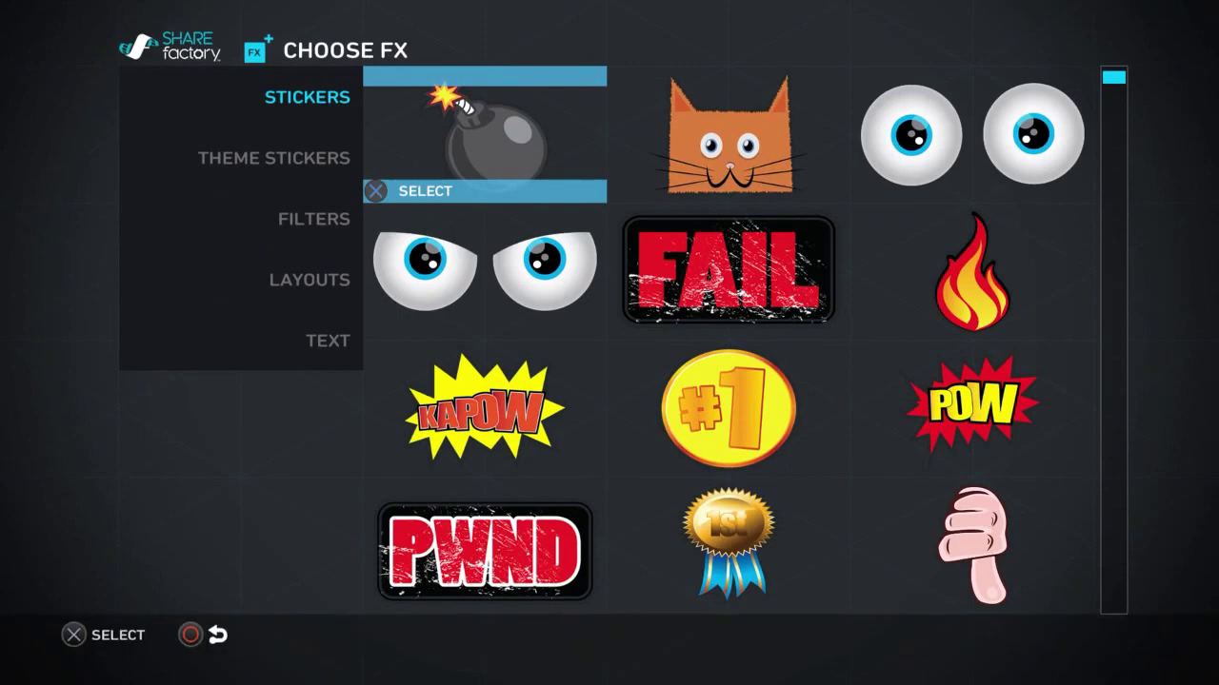
key("Left")
key("Down")
key("Down")
key("Down")
key("Down")
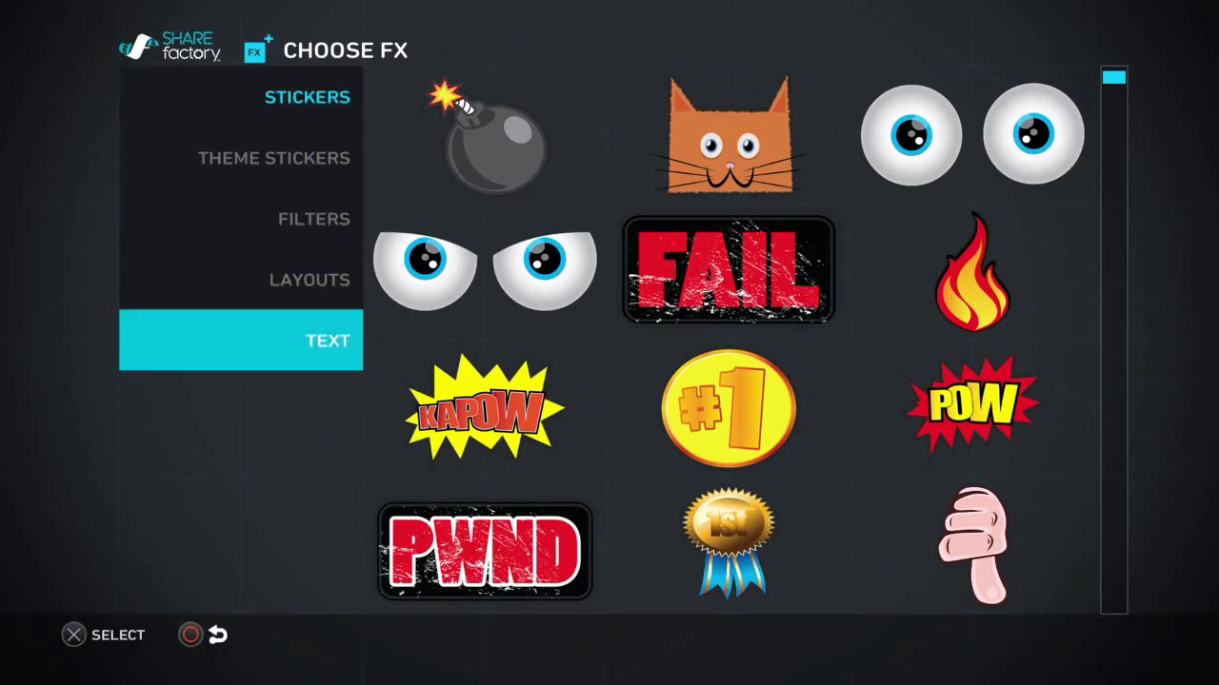
key("Right")
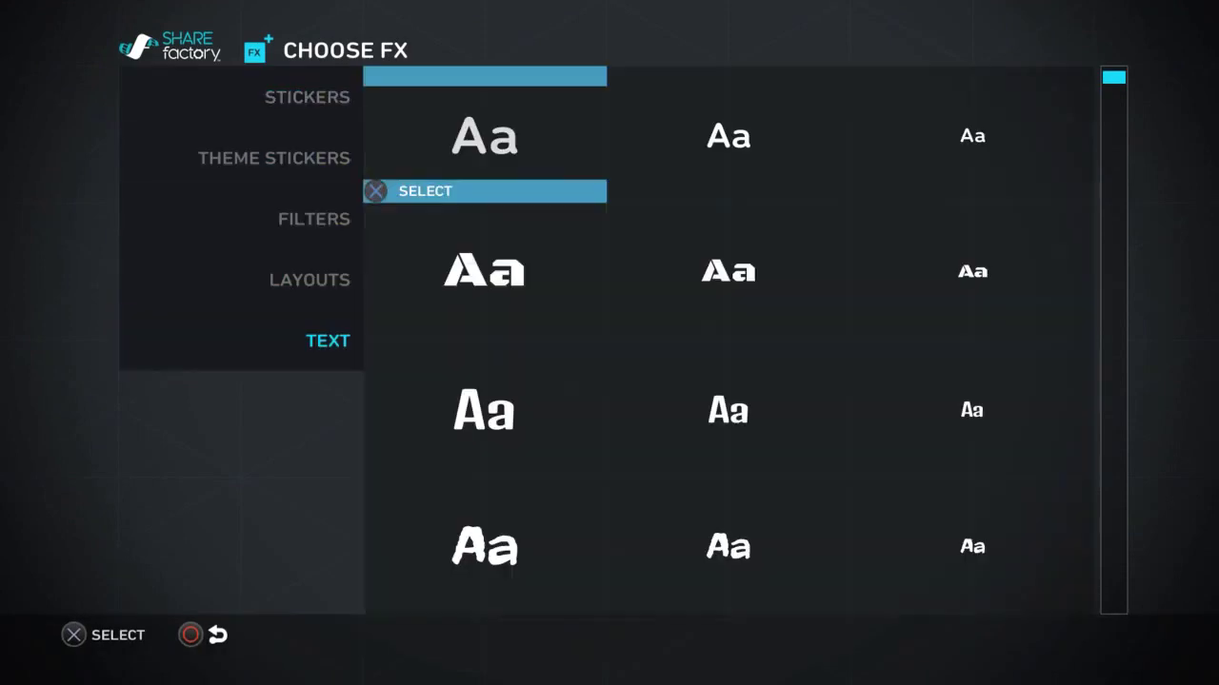
key("Right")
key("Right")
key("Return")
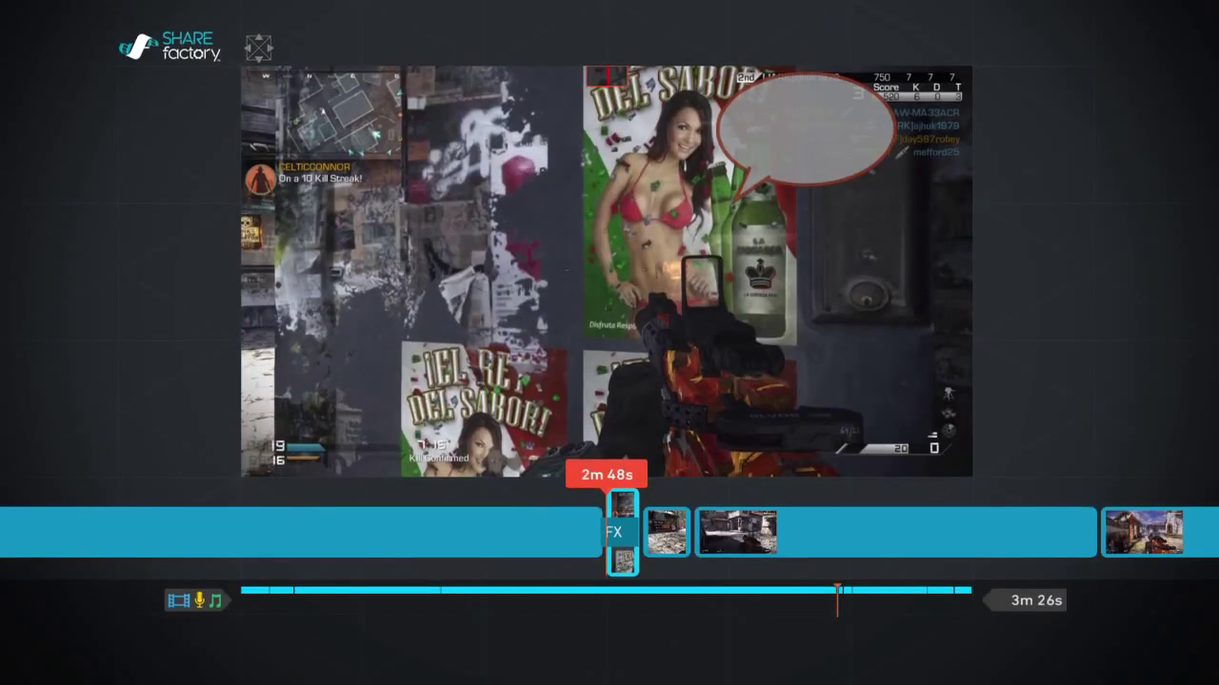
Step: Enter "There's a sentry" as the text and accept it
type("there")
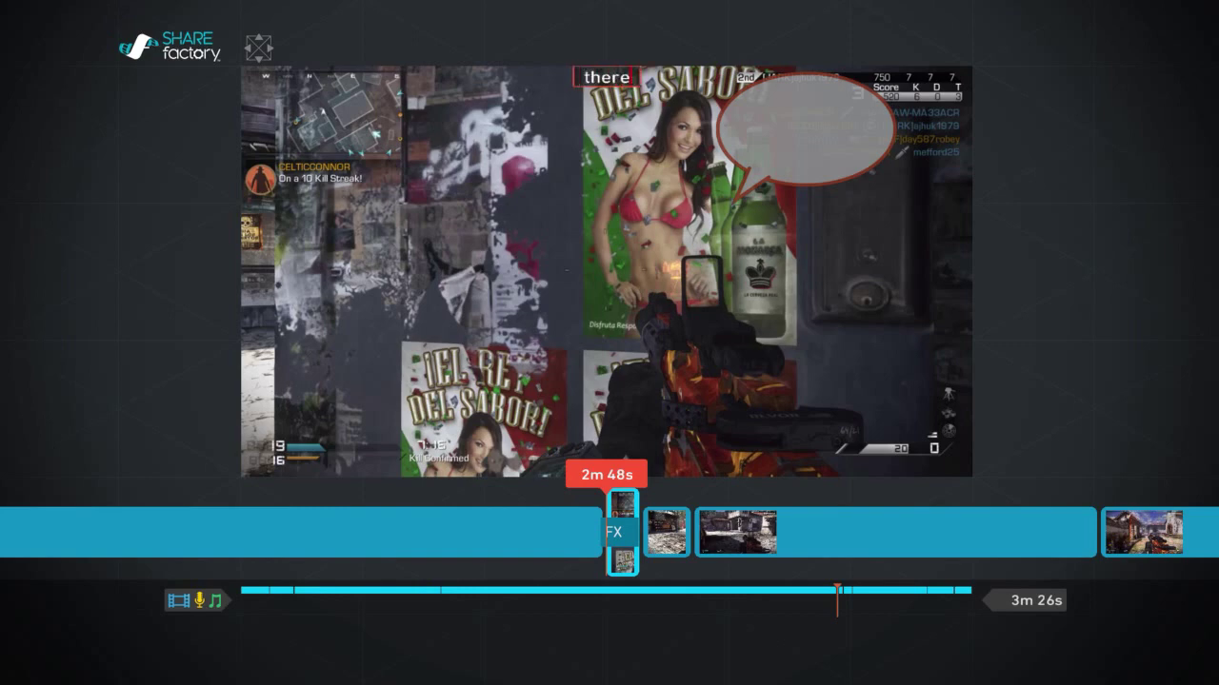
type("'s ")
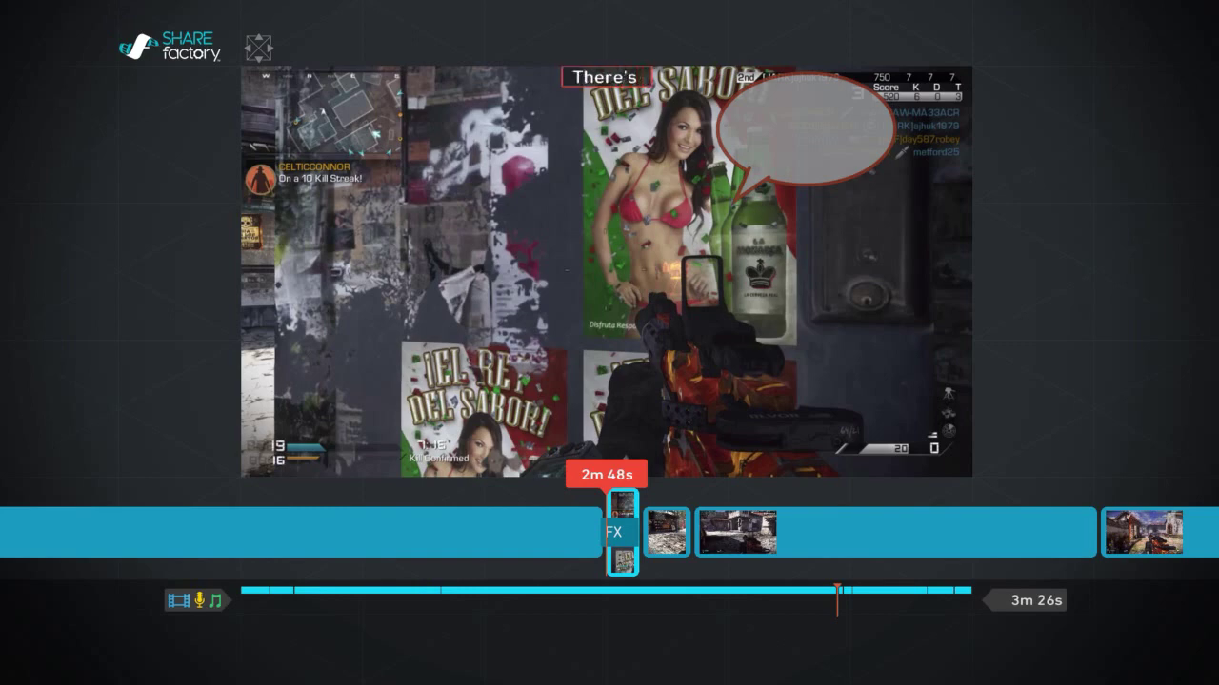
type(" a")
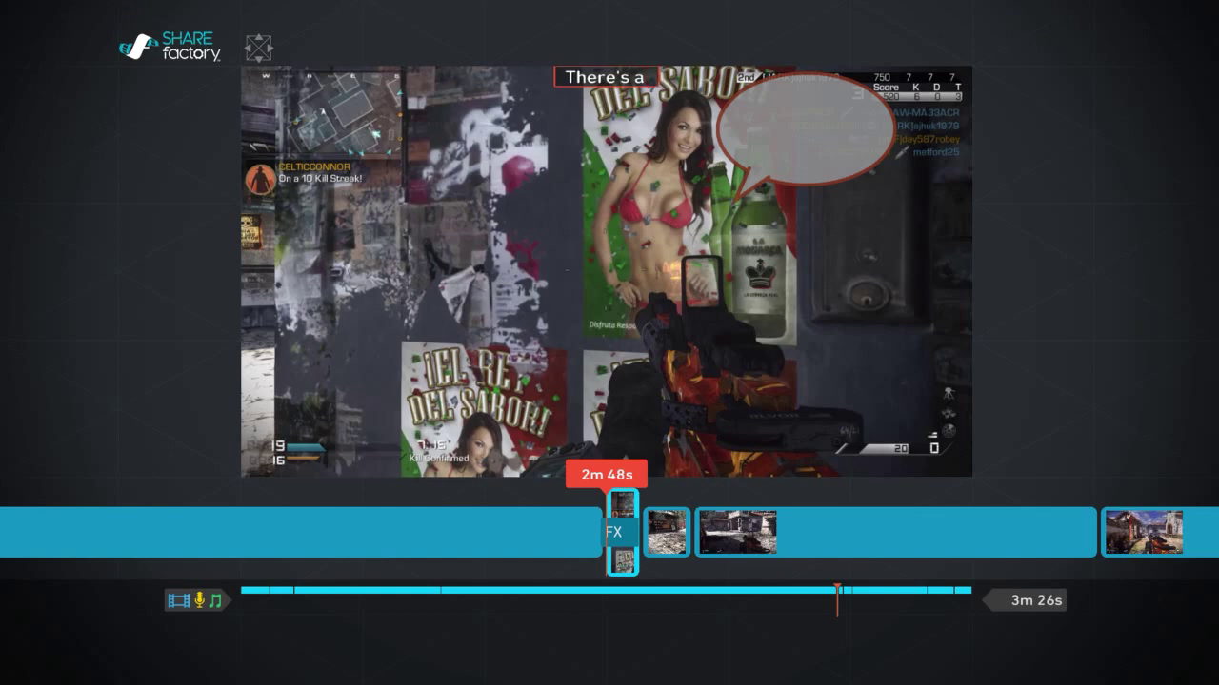
type(" s")
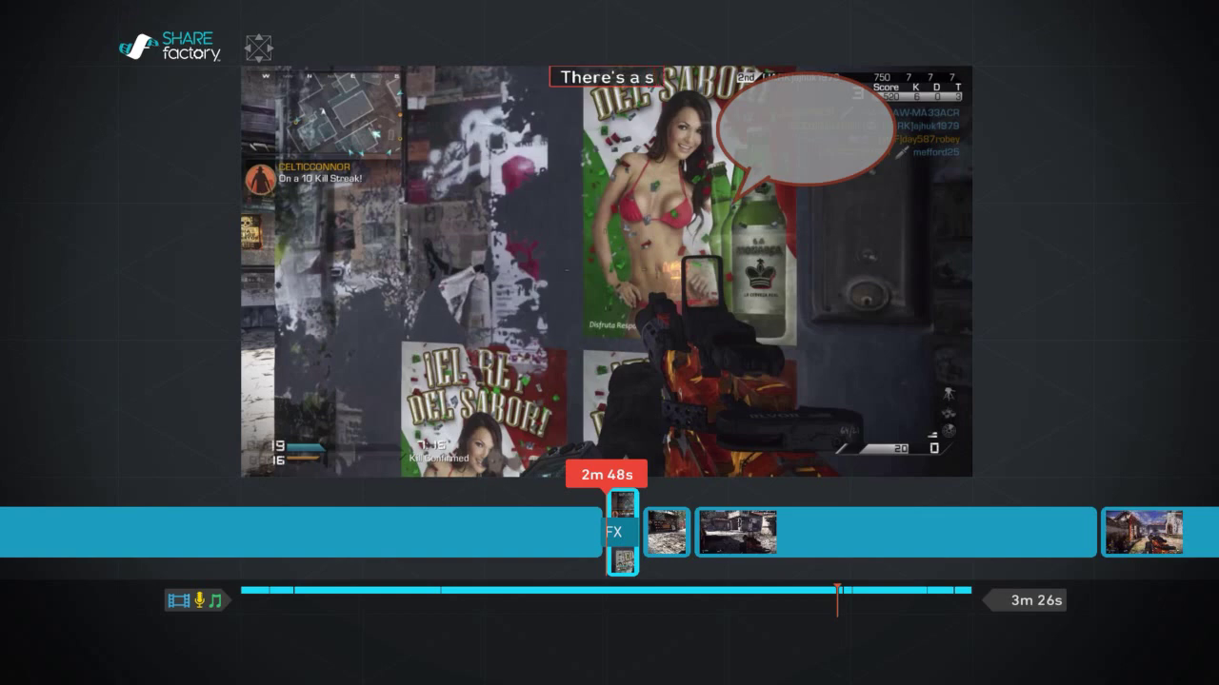
type("entry")
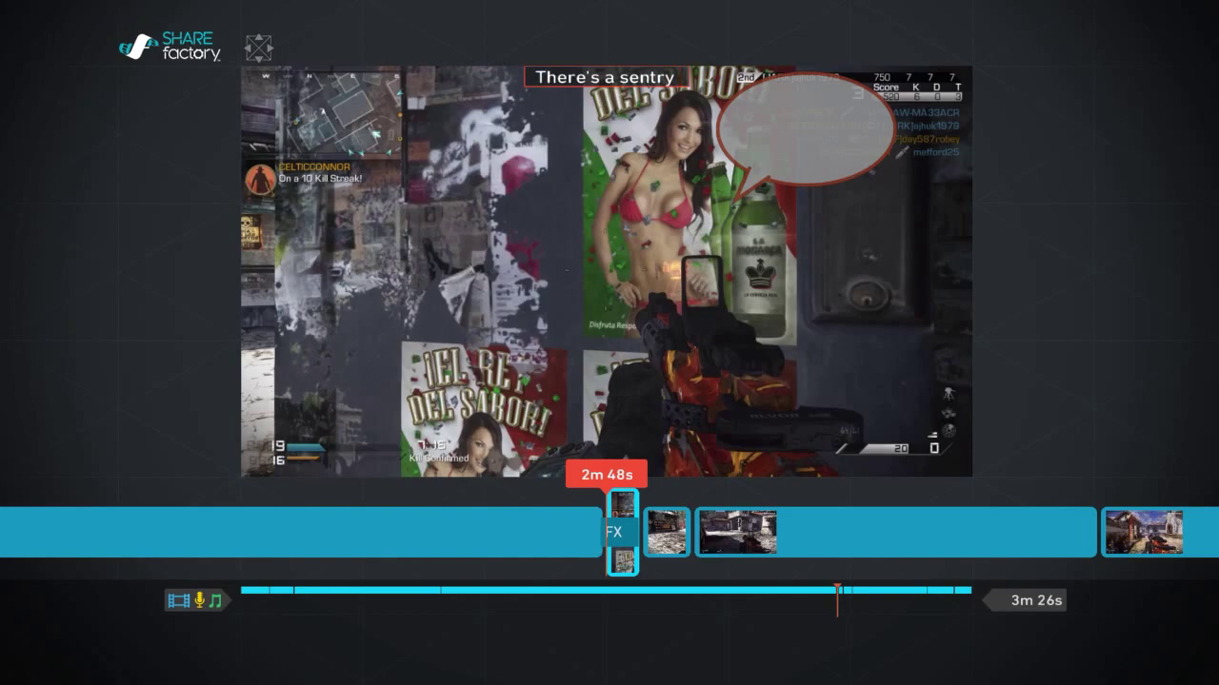
key("Return")
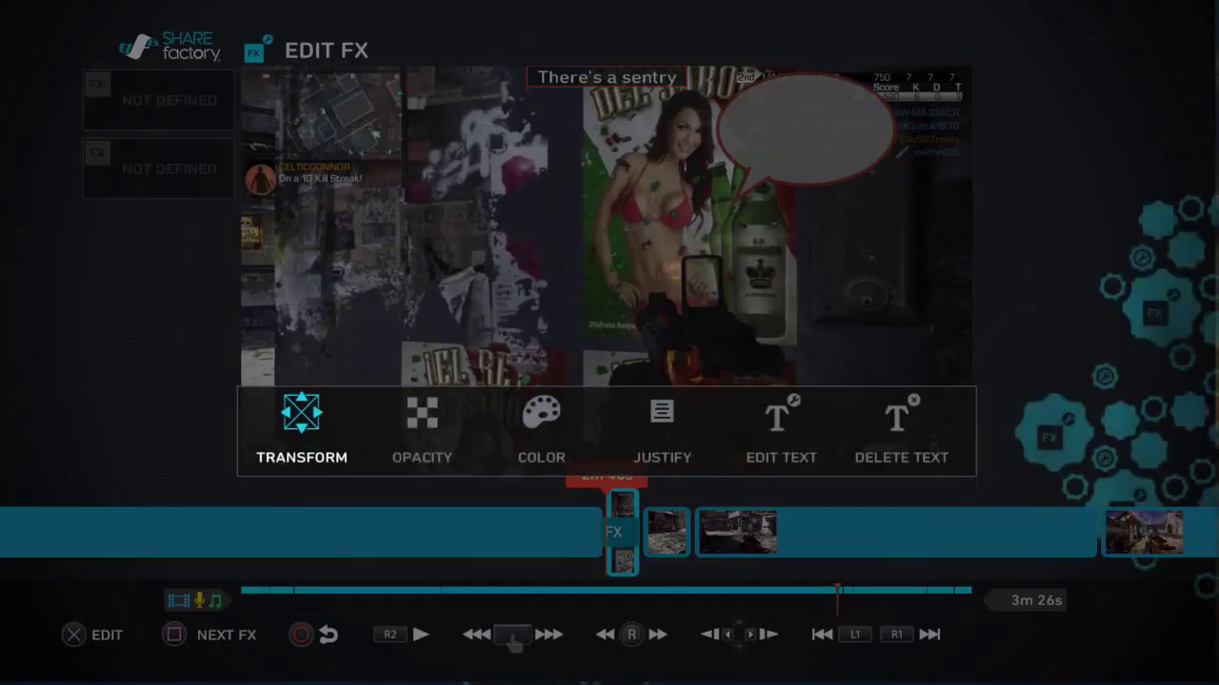
Step: Change the colour of the "There's a sentry" text to black
key("Right")
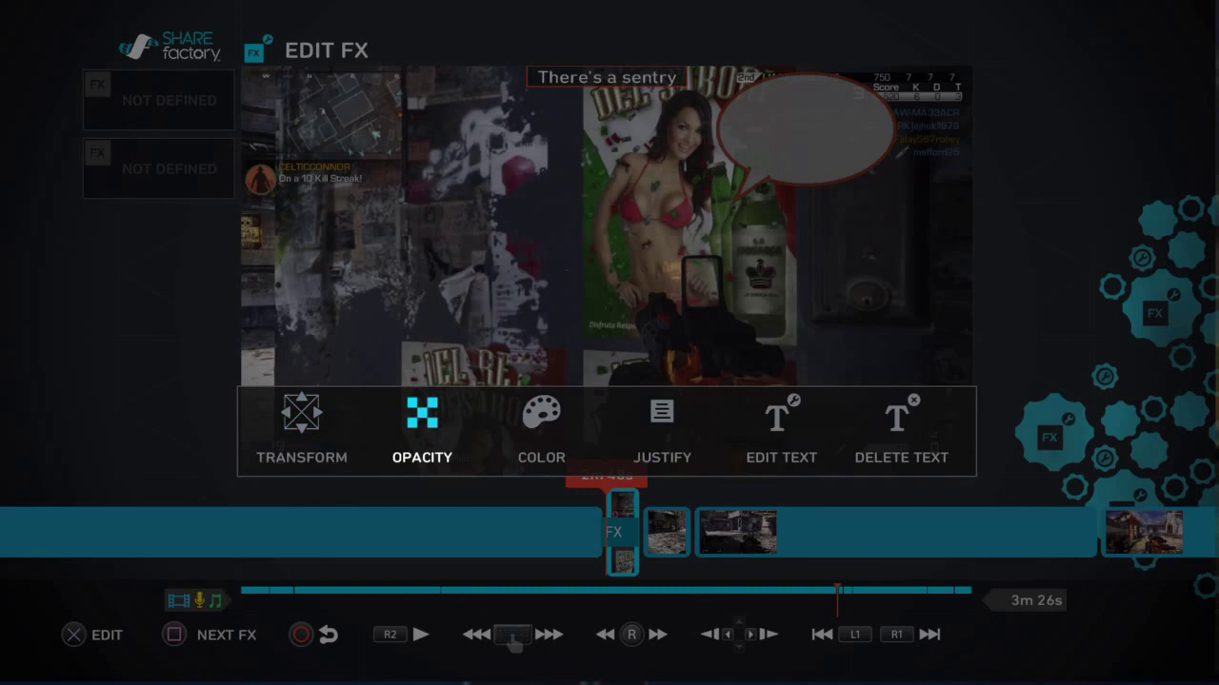
key("Right")
key("Left")
key("Right")
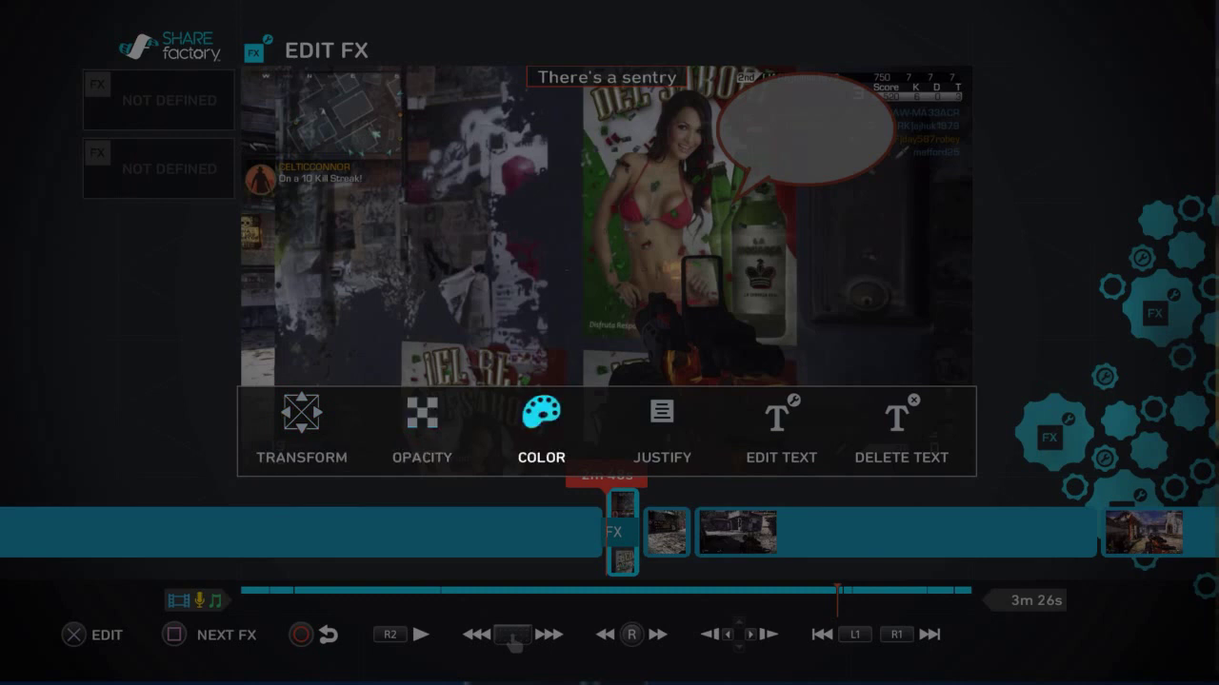
key("Return")
key("Right")
key("Right")
key("Right")
key("Right")
key("Right")
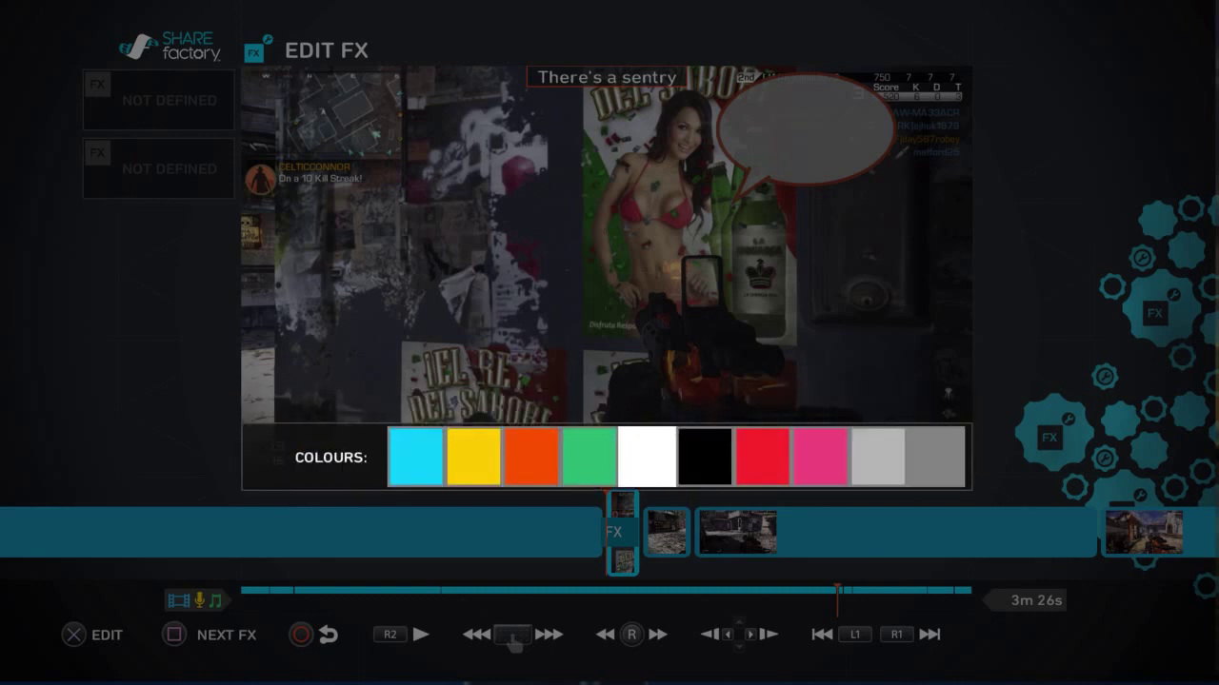
key("Return")
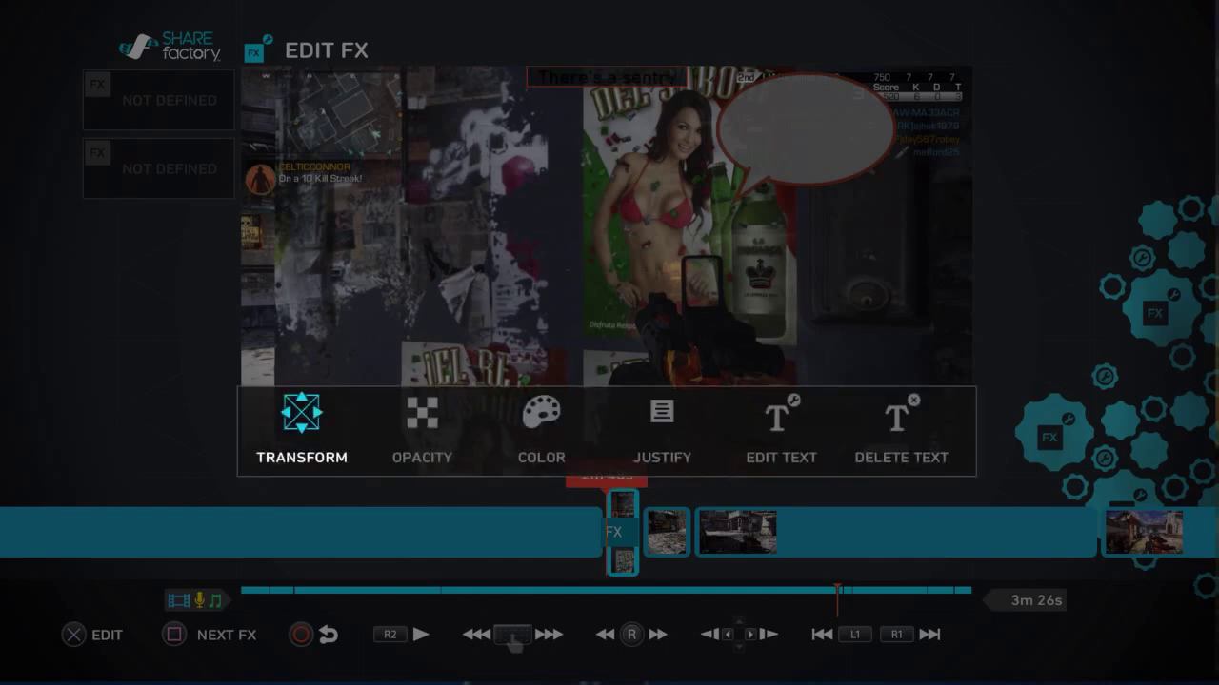
Step: Start transforming the "There's a sentry" text and move it into the speech bubble
key("Return")
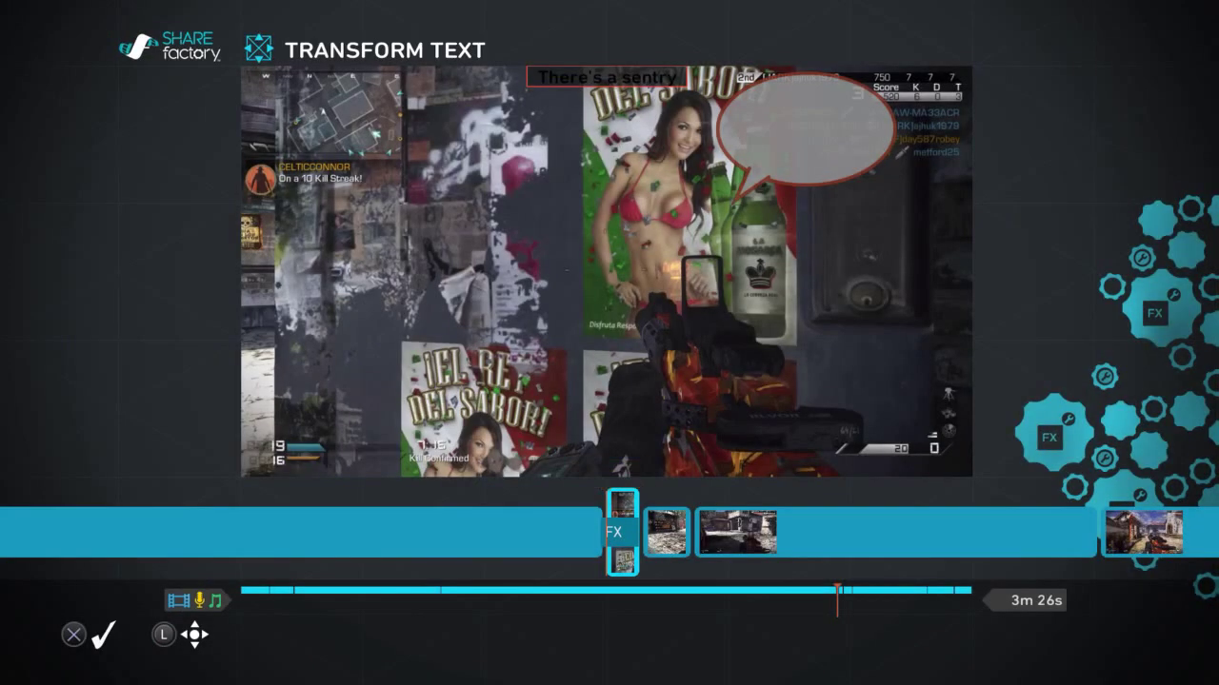
key("Right")
Step: Raise the "There's a sentry" text to the upper part of the bubble, accept the transform and leave effect editing
key("Right")
key("Down")
key("Up")
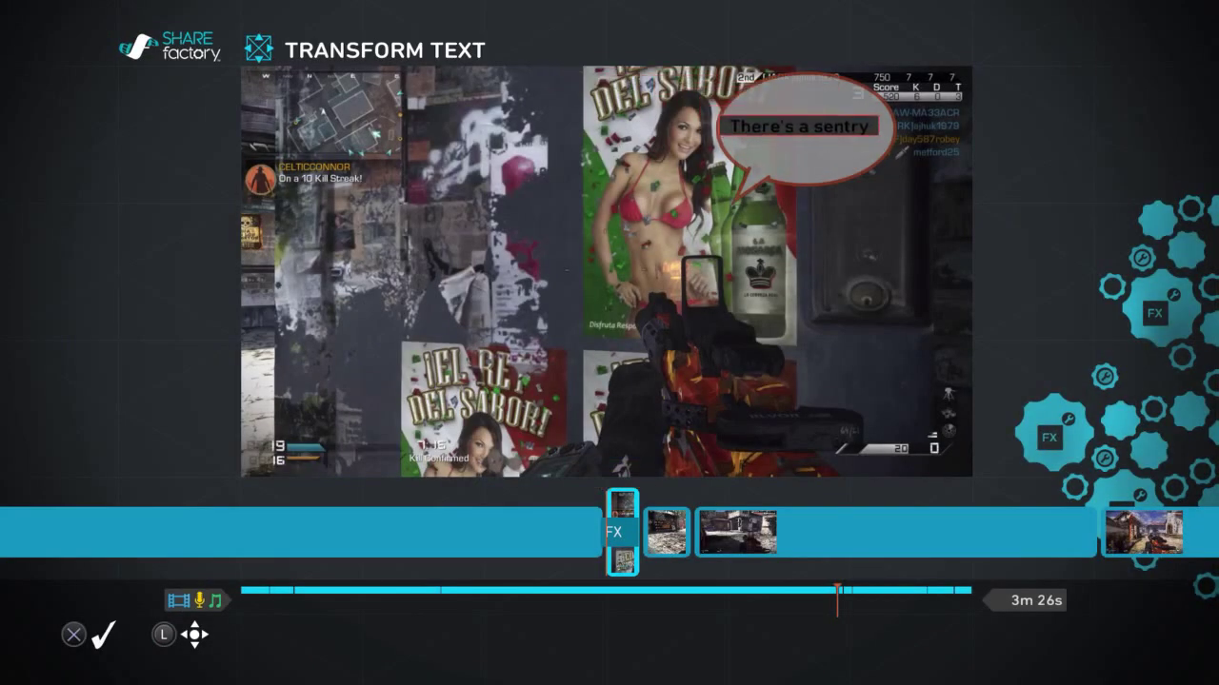
key("Right")
key("Left")
key("Up")
key("Left")
key("Up")
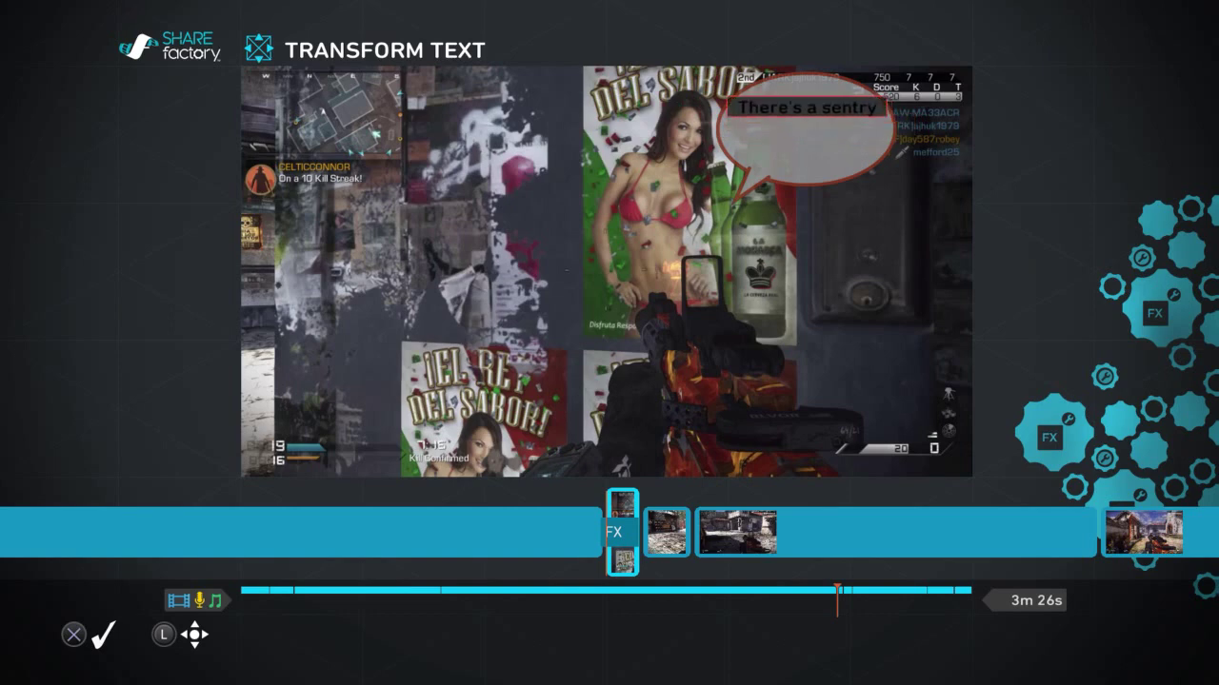
key("Return")
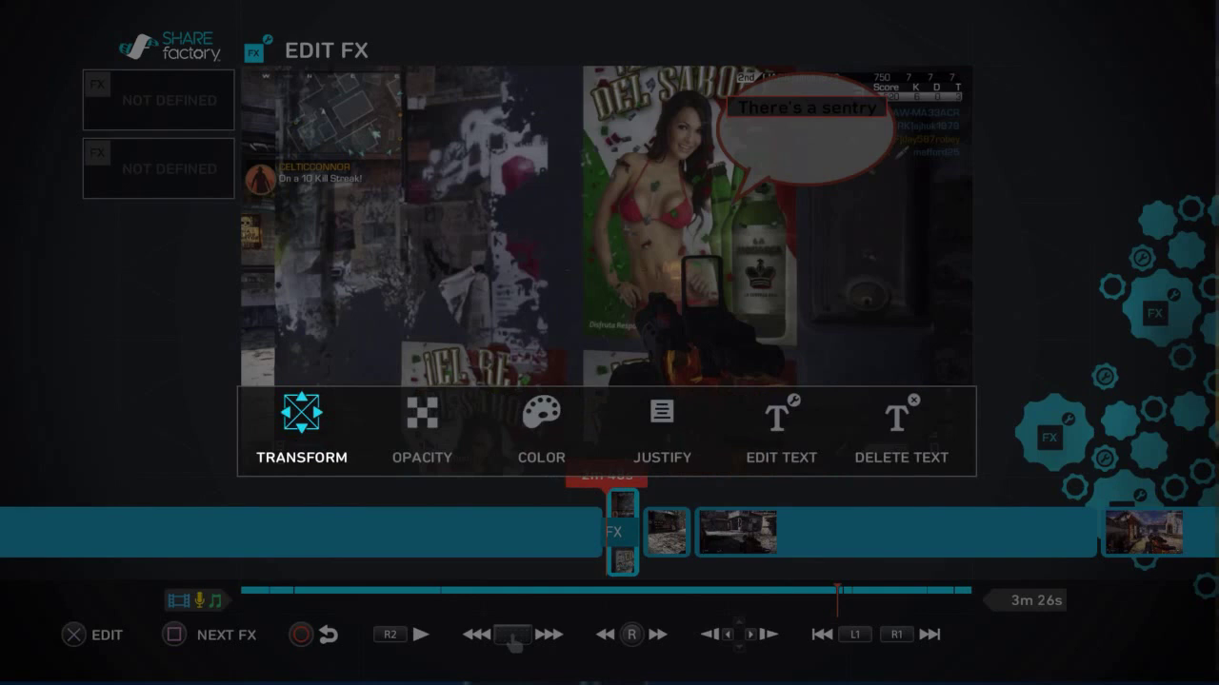
key("Escape")
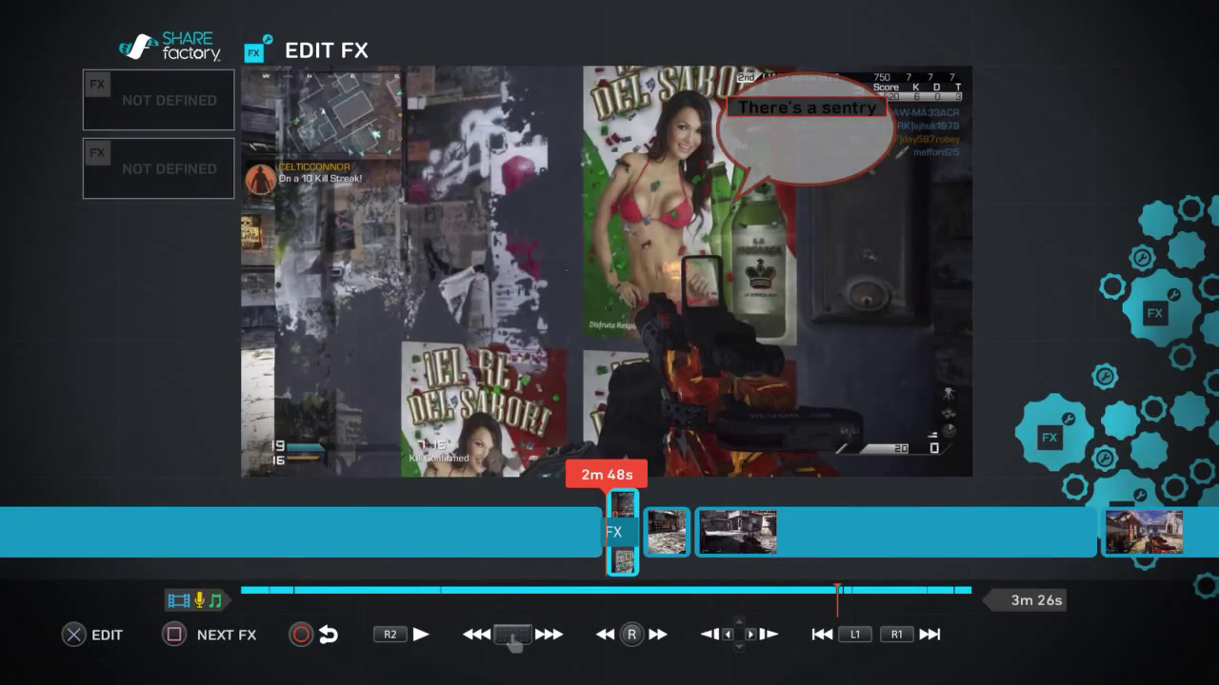
key("Escape")
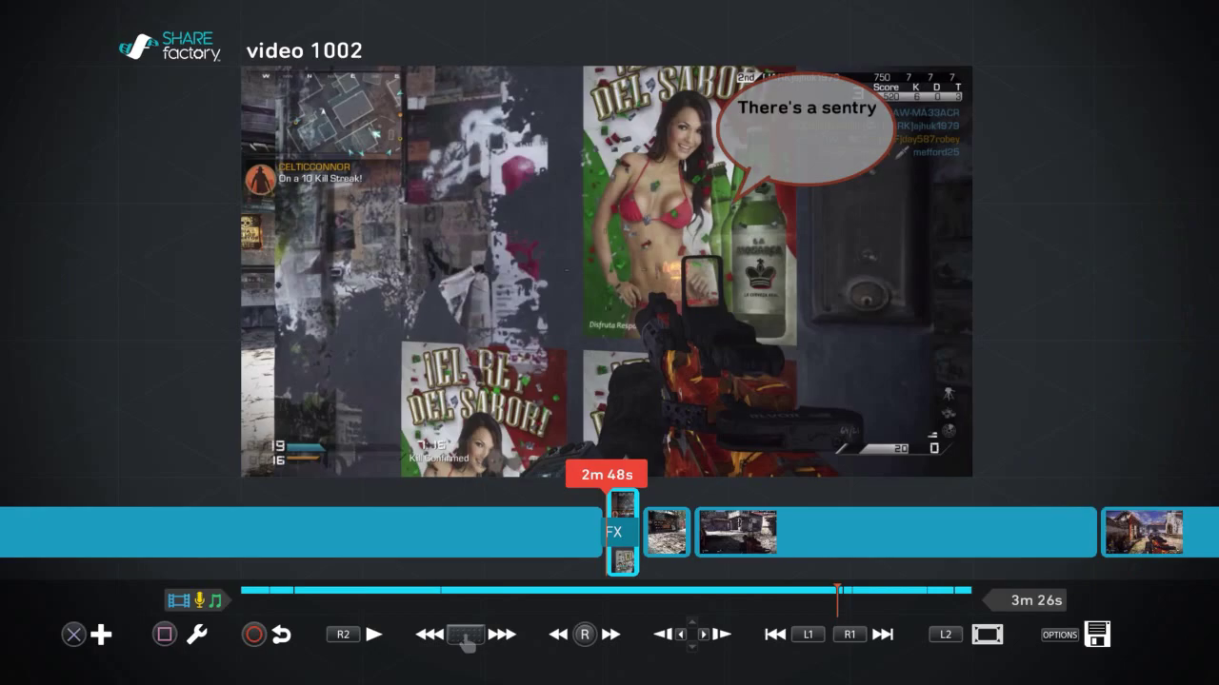
Step: Add a second text effect reading "in my pants" in the first font's smallest size
key("Return")
key("Right")
key("Right")
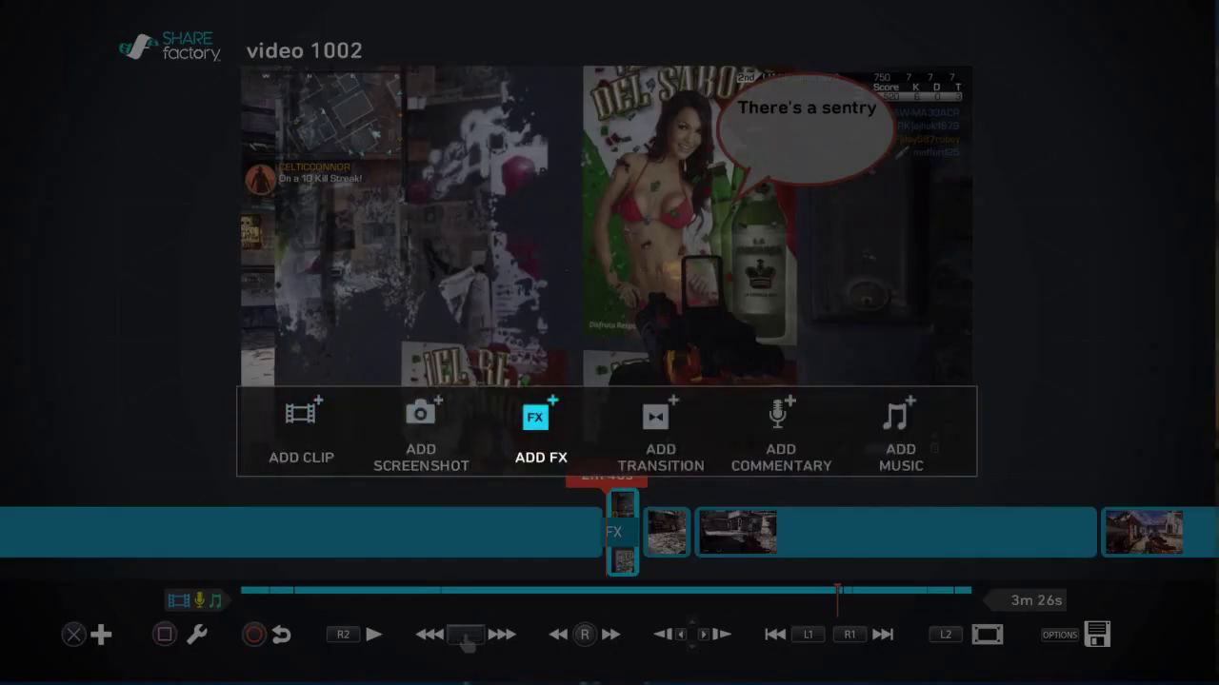
key("Return")
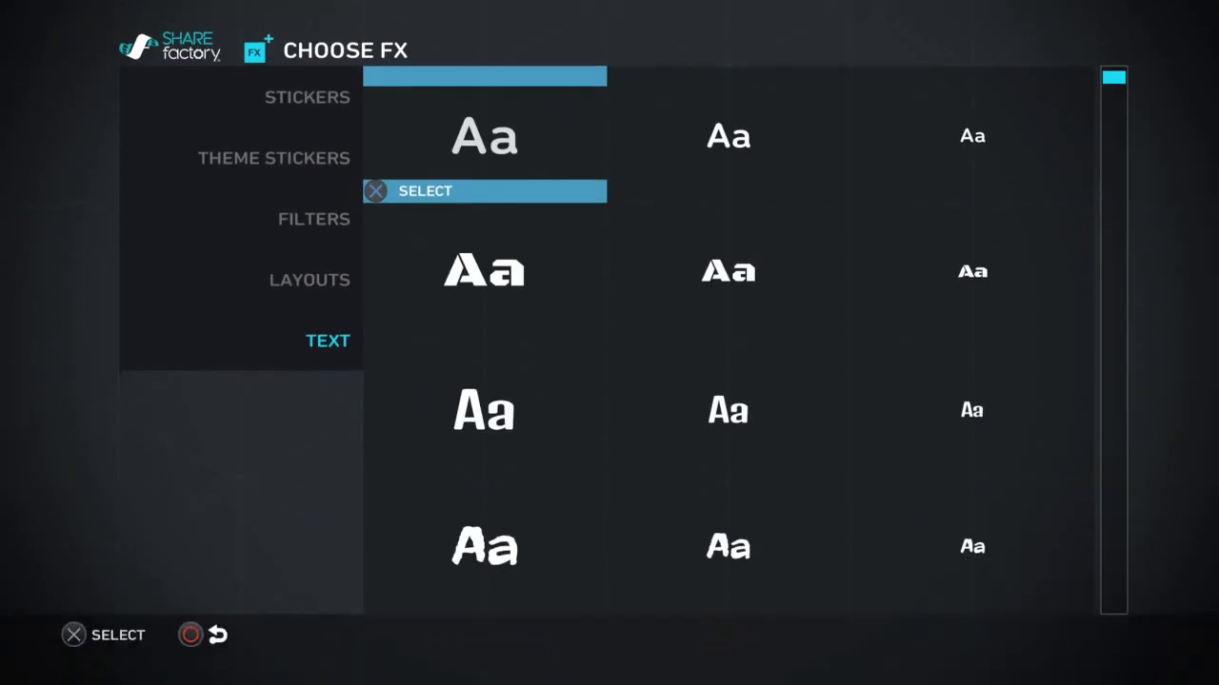
key("Right")
key("Right")
key("Return")
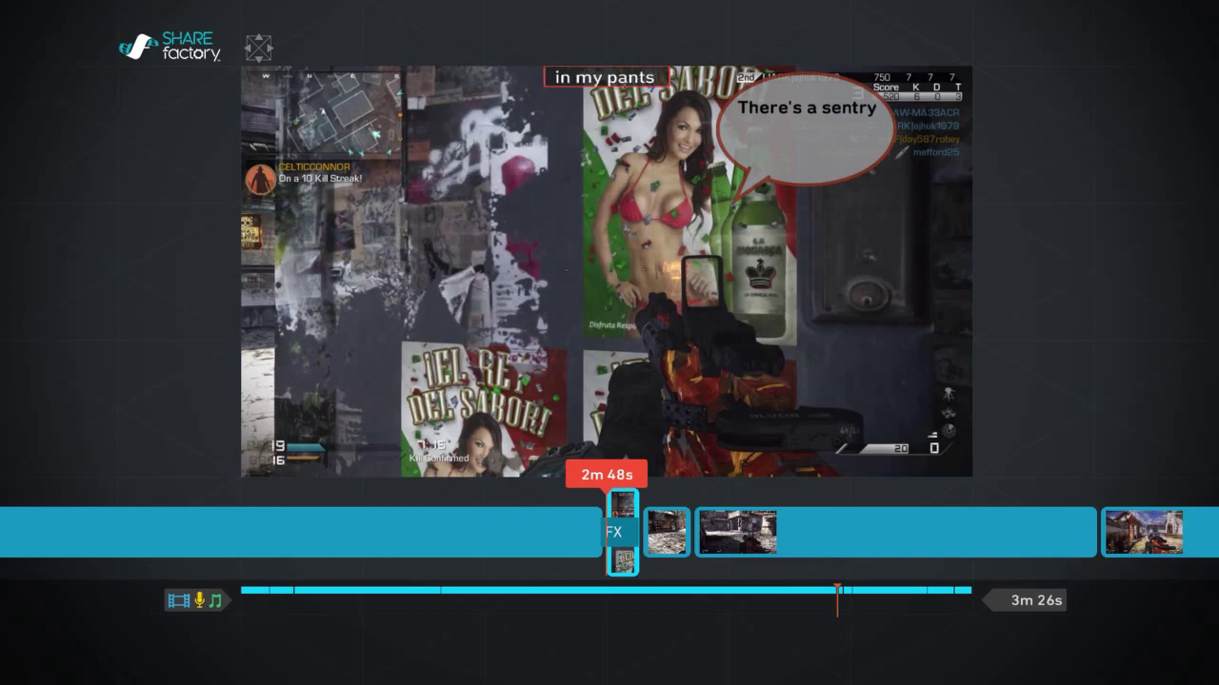
key("Return")
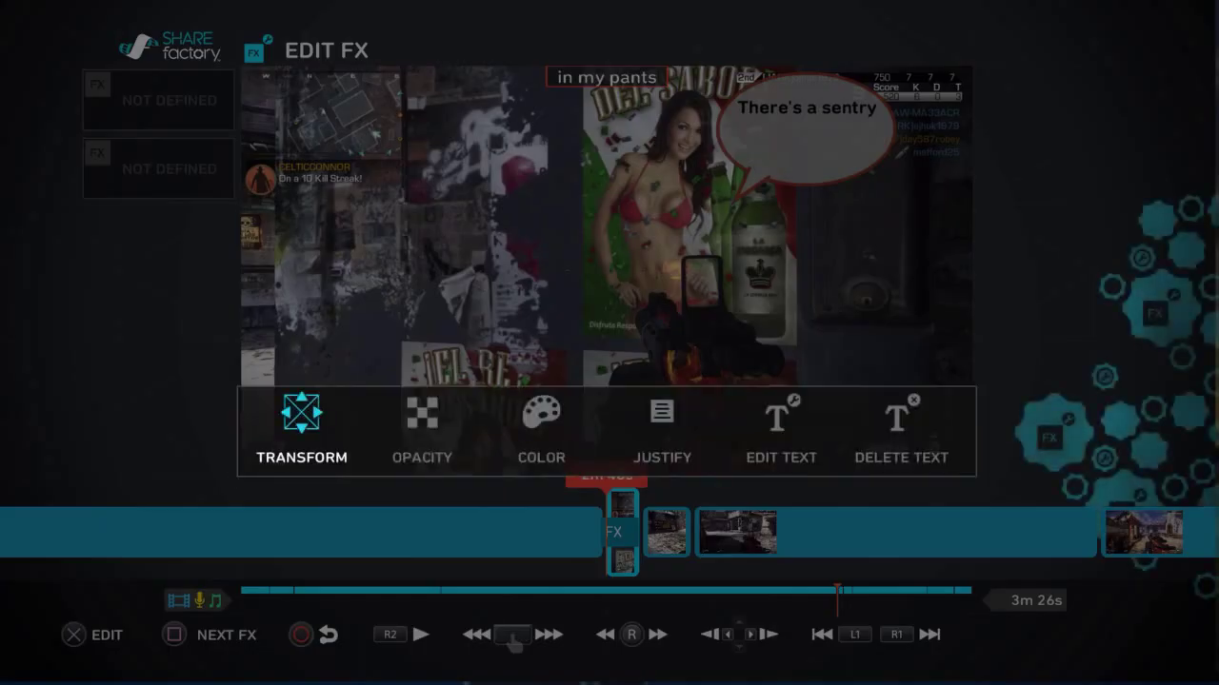
Step: Move the "in my pants" text into the speech bubble, centred below "There's a sentry", and accept the transform
key("Right")
key("Left")
key("Return")
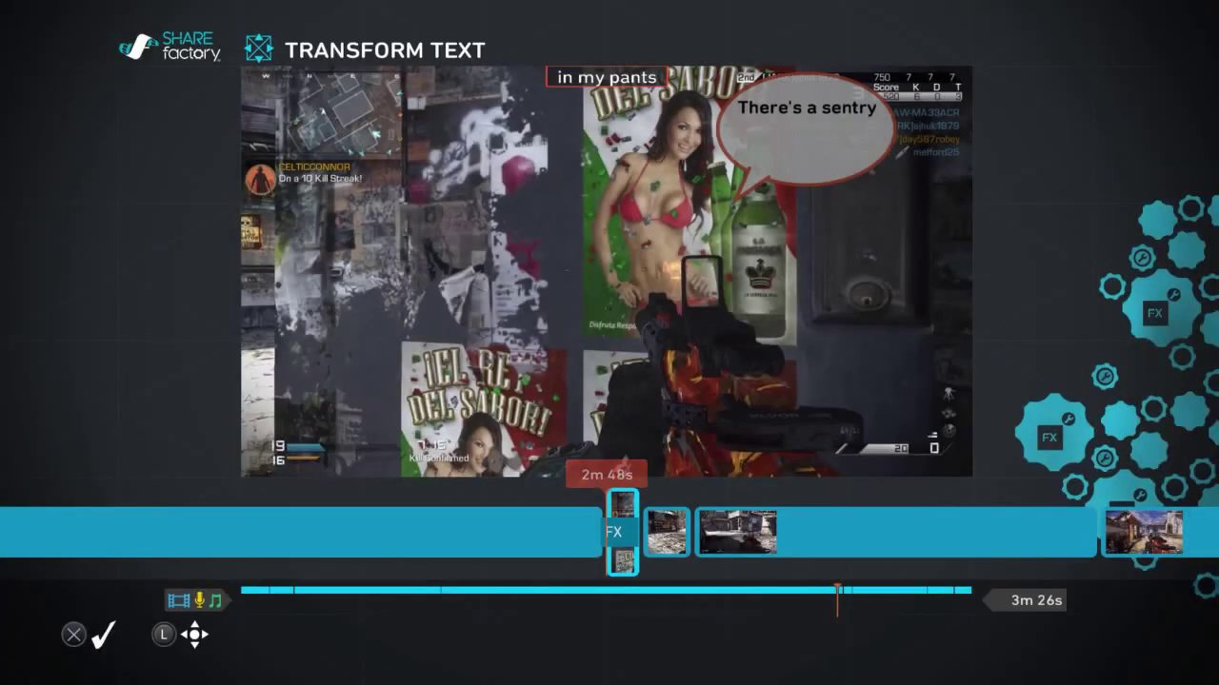
key("Right")
key("Down")
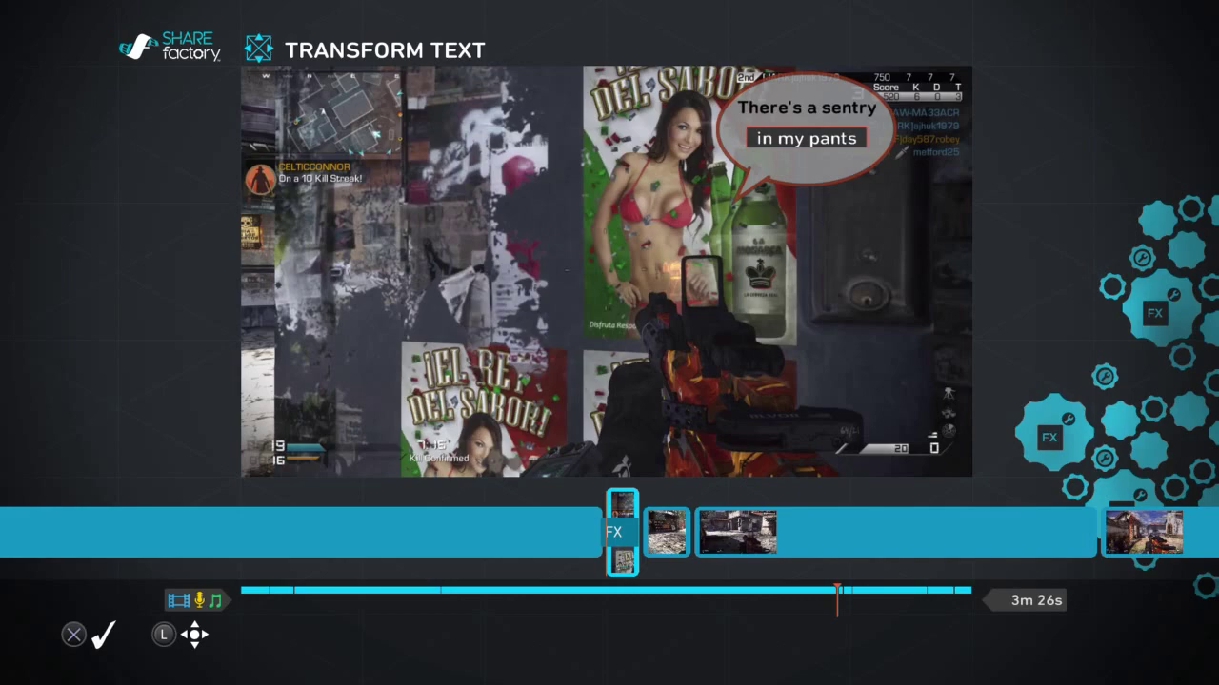
key("Return")
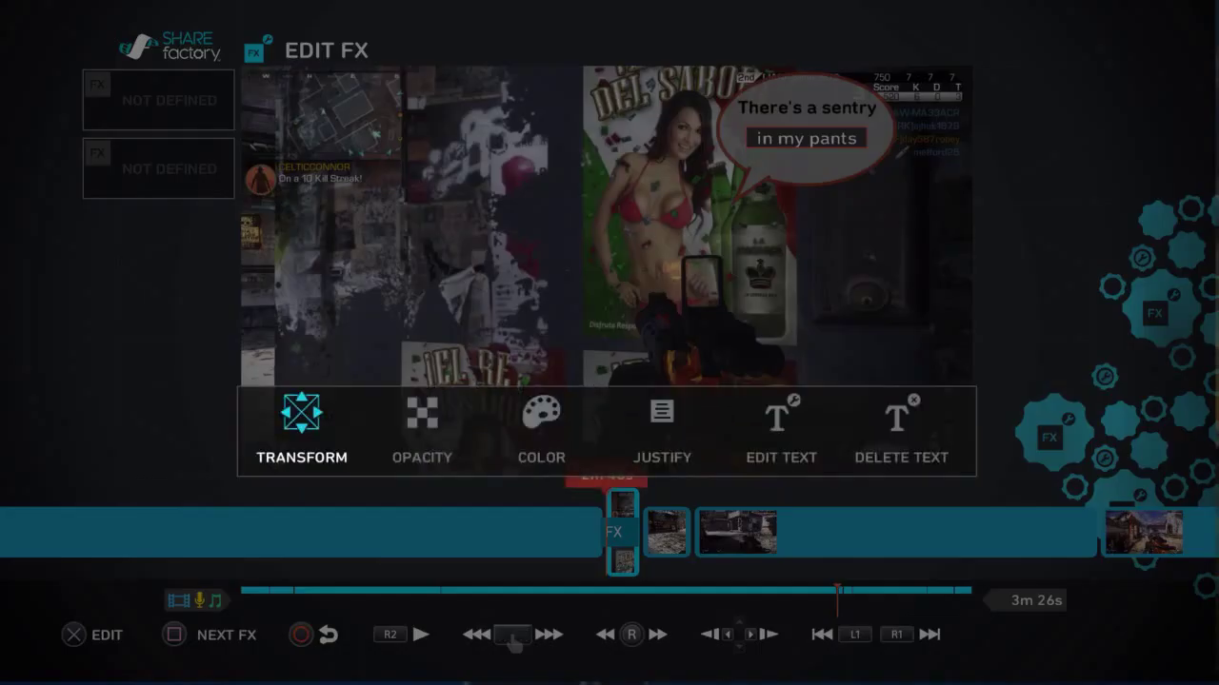
Step: Change the colour of the "in my pants" text to black and leave effect editing
key("Right")
key("Right")
key("Return")
key("Right")
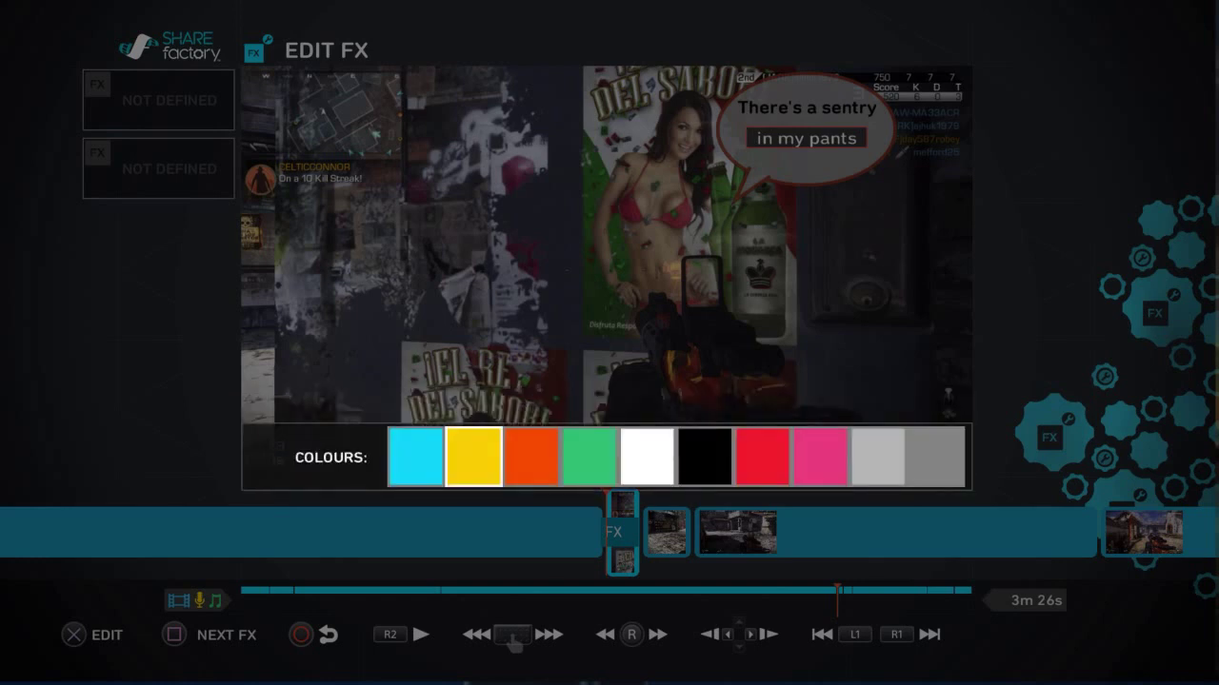
key("Right")
key("Right")
key("Right")
key("Right")
key("Return")
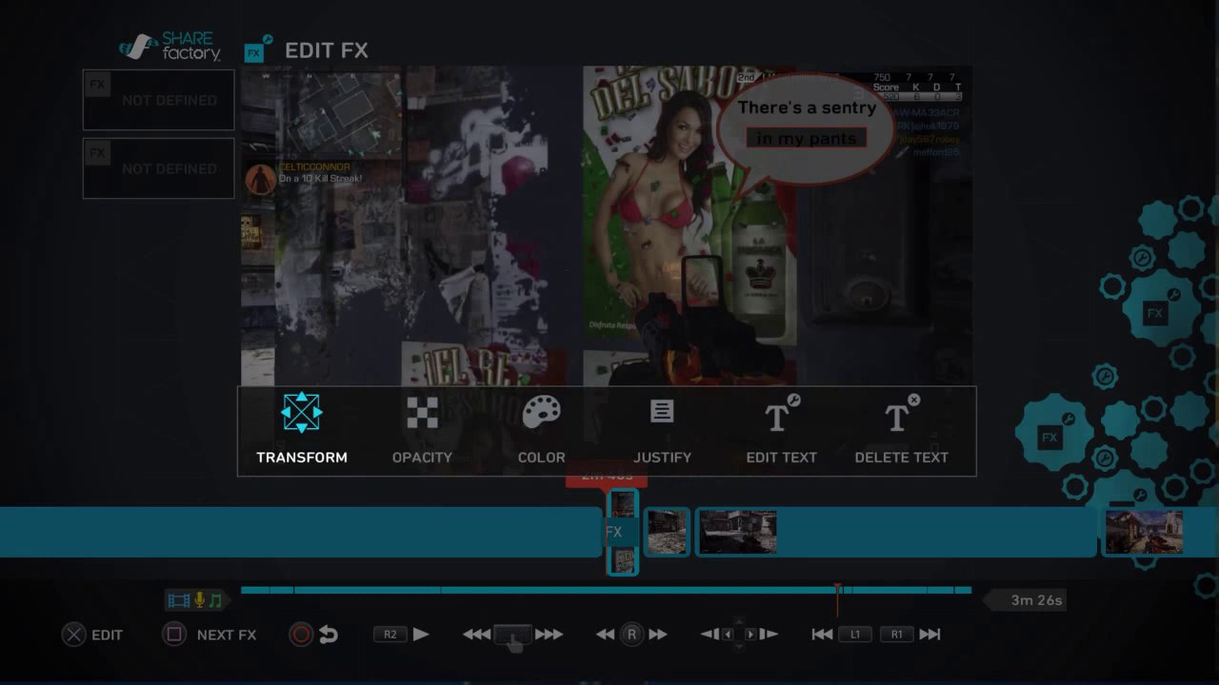
key("Escape")
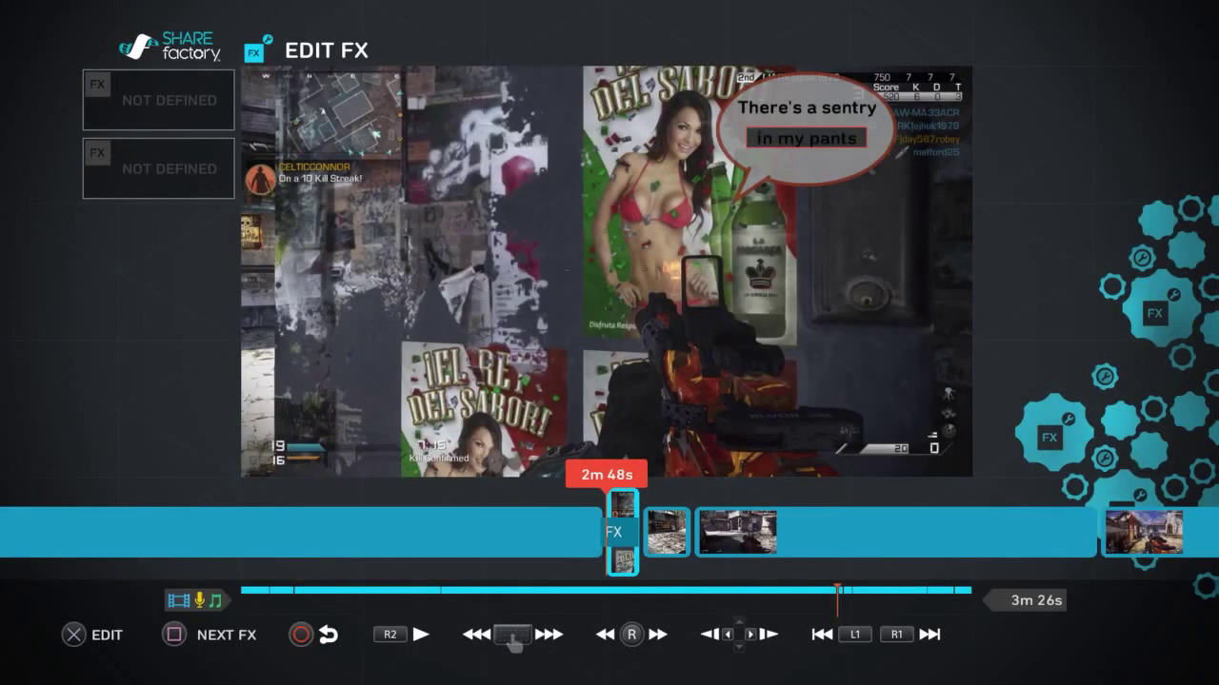
key("Escape")
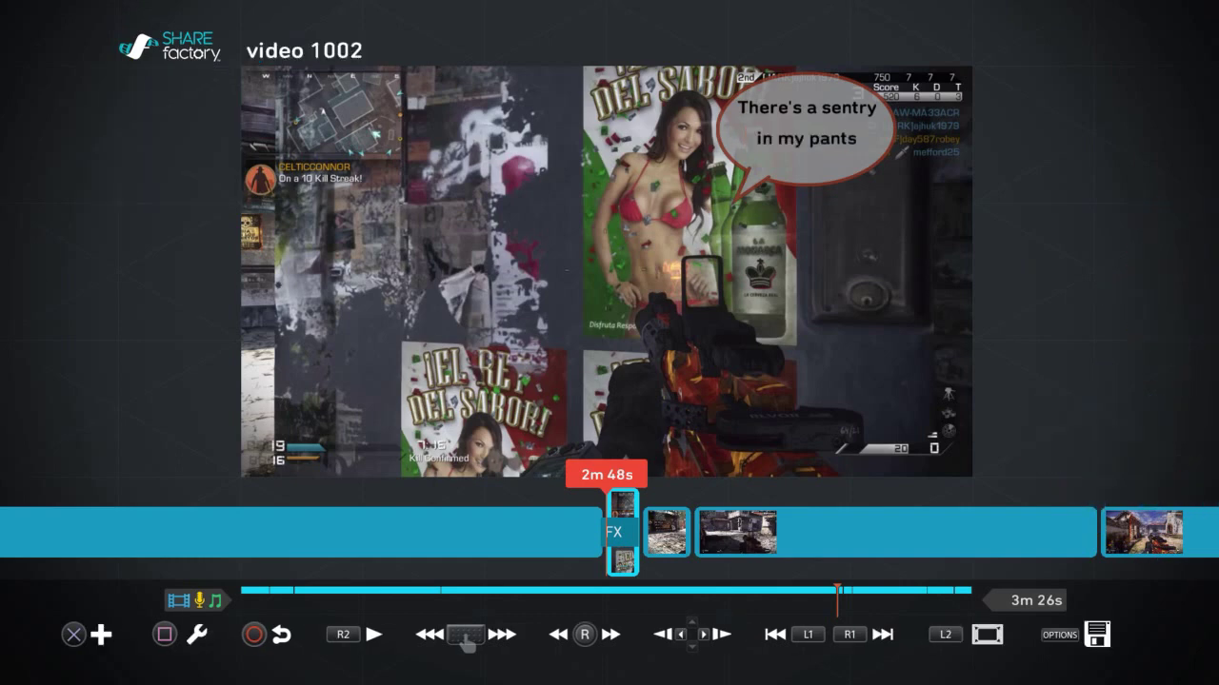
Step: Step through the clips around the FX clip and place the playhead at 2m 47s, just before it
key("Left")
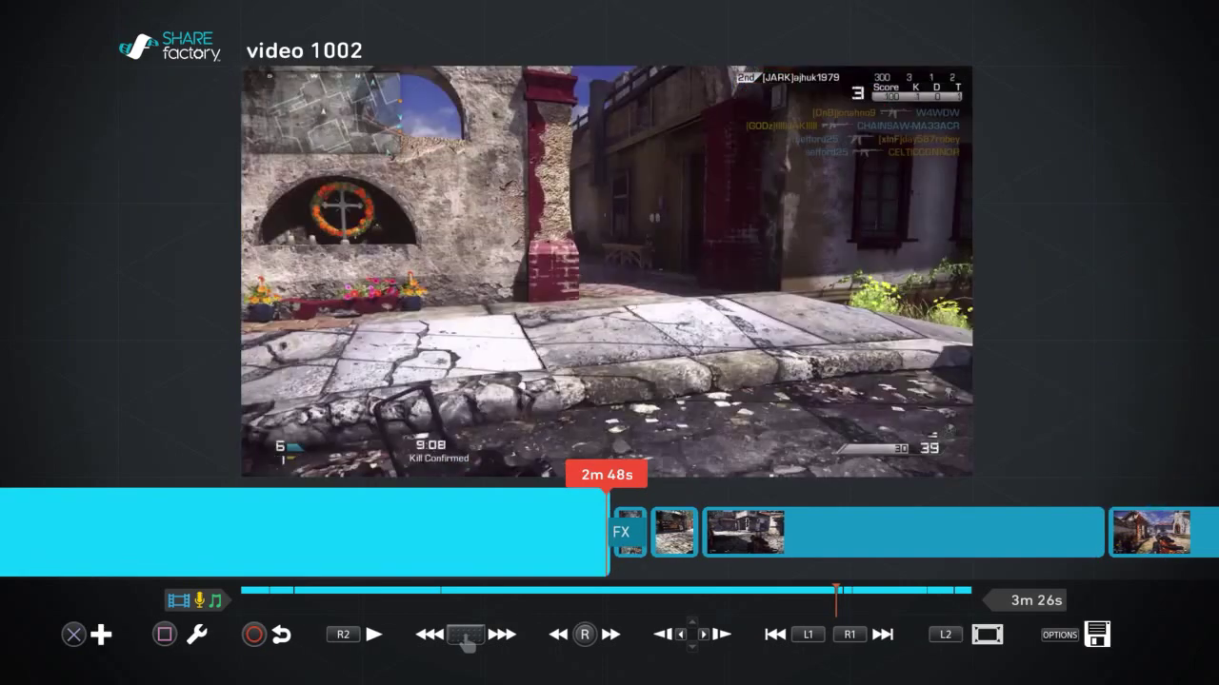
key("Right")
key("Right")
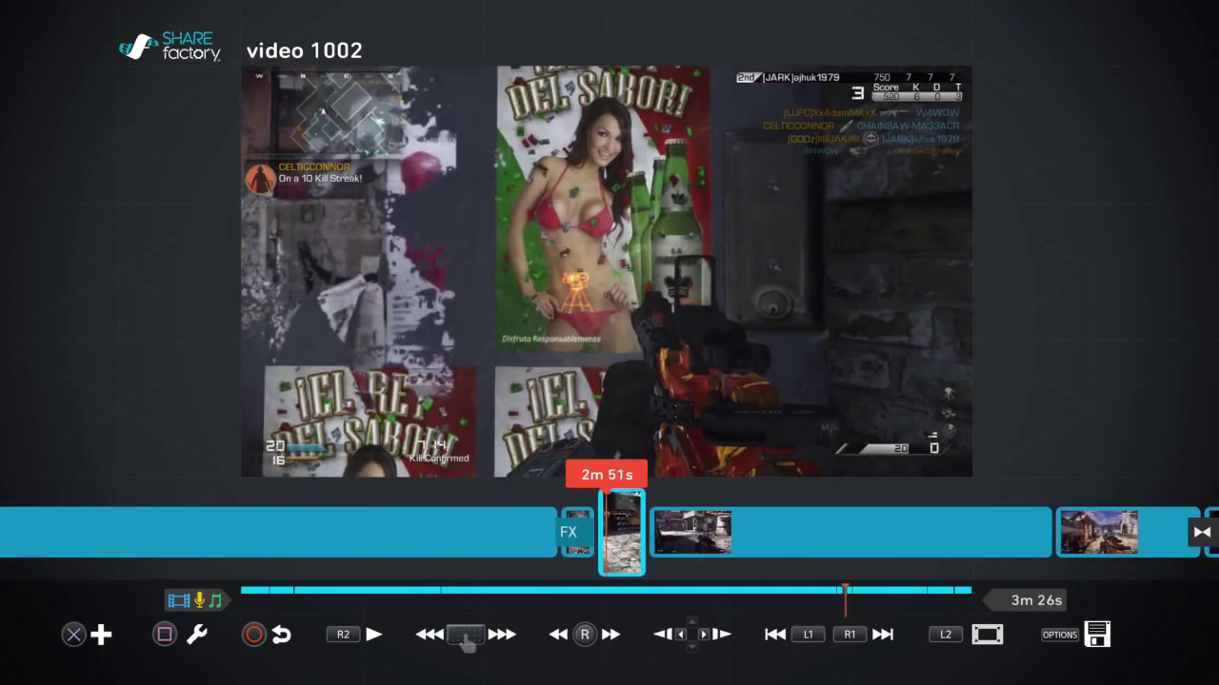
key("Left")
Step: Step through the FX clip and place the playhead at 2m 50s, on the short clip right after it
key("Right")
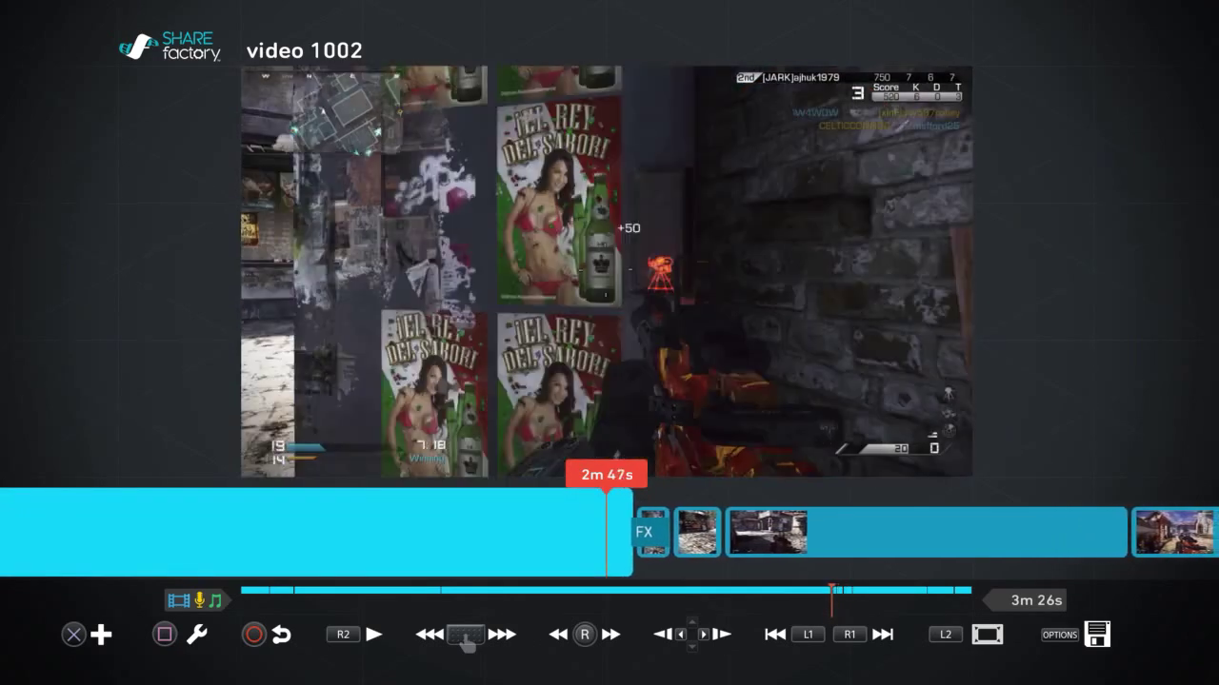
key("Right")
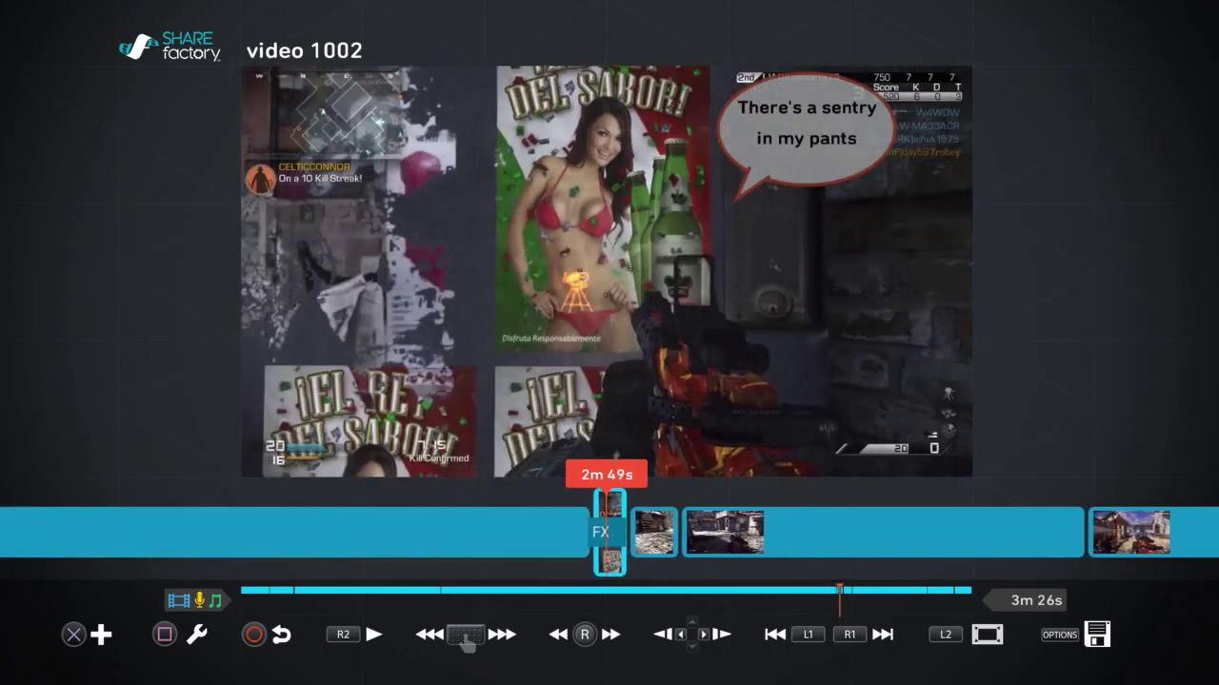
key("Left")
key("space")
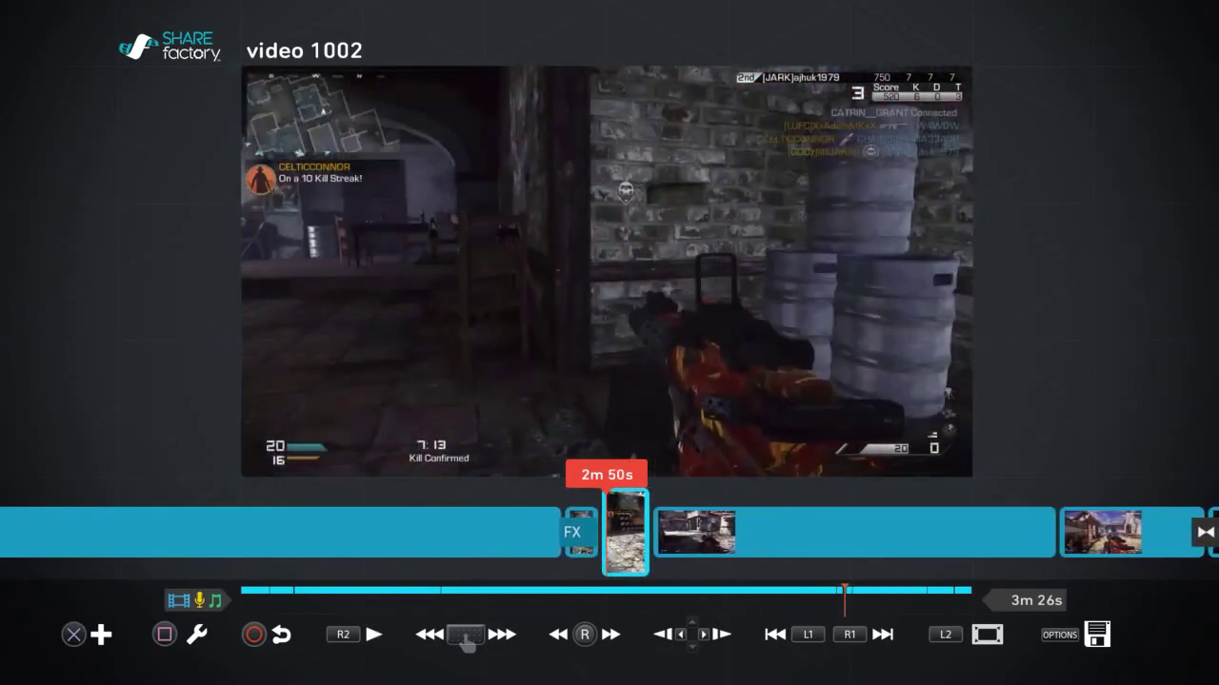
key("space")
Step: Start adding an effect to the short clip at 2m 50s and switch to the standard stickers category
key("x")
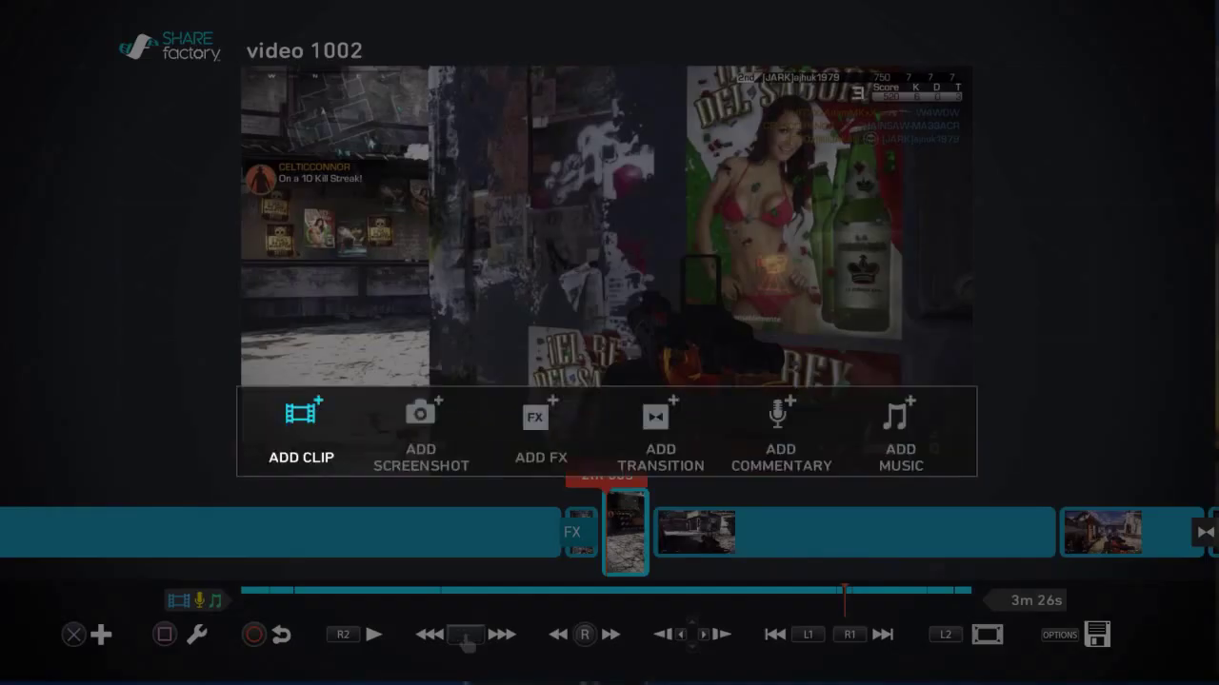
key("Right")
key("Right")
key("Return")
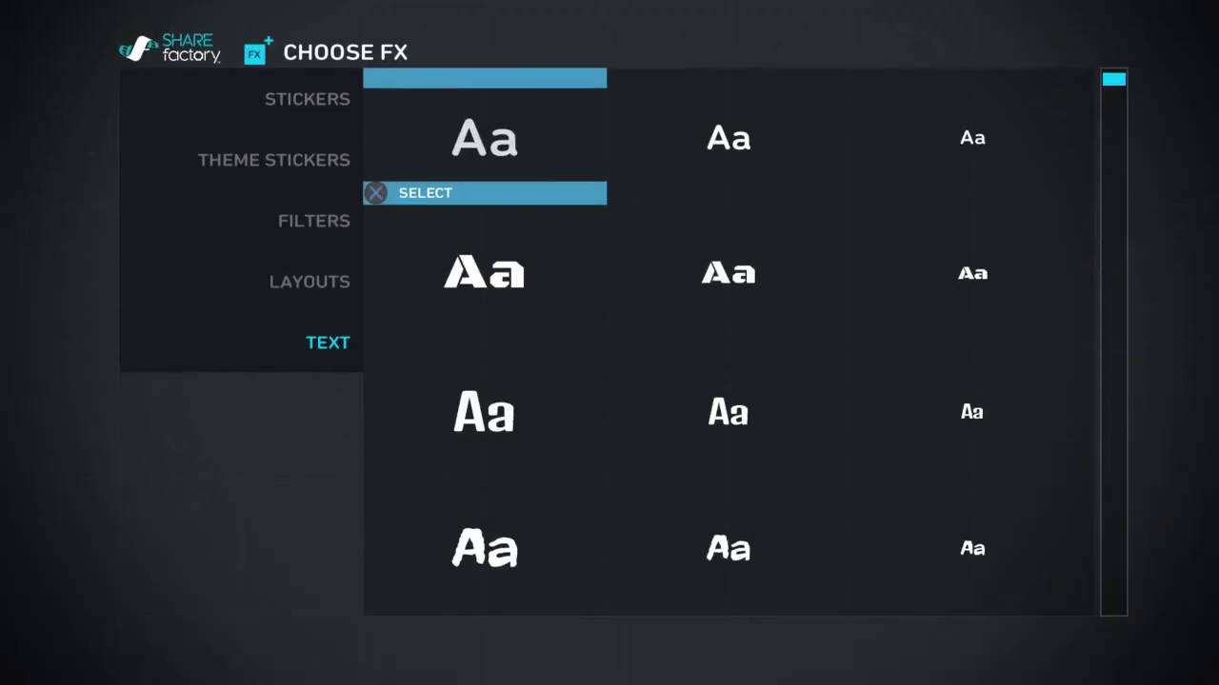
key("Left")
key("Up")
key("Up")
key("Up")
key("Up")
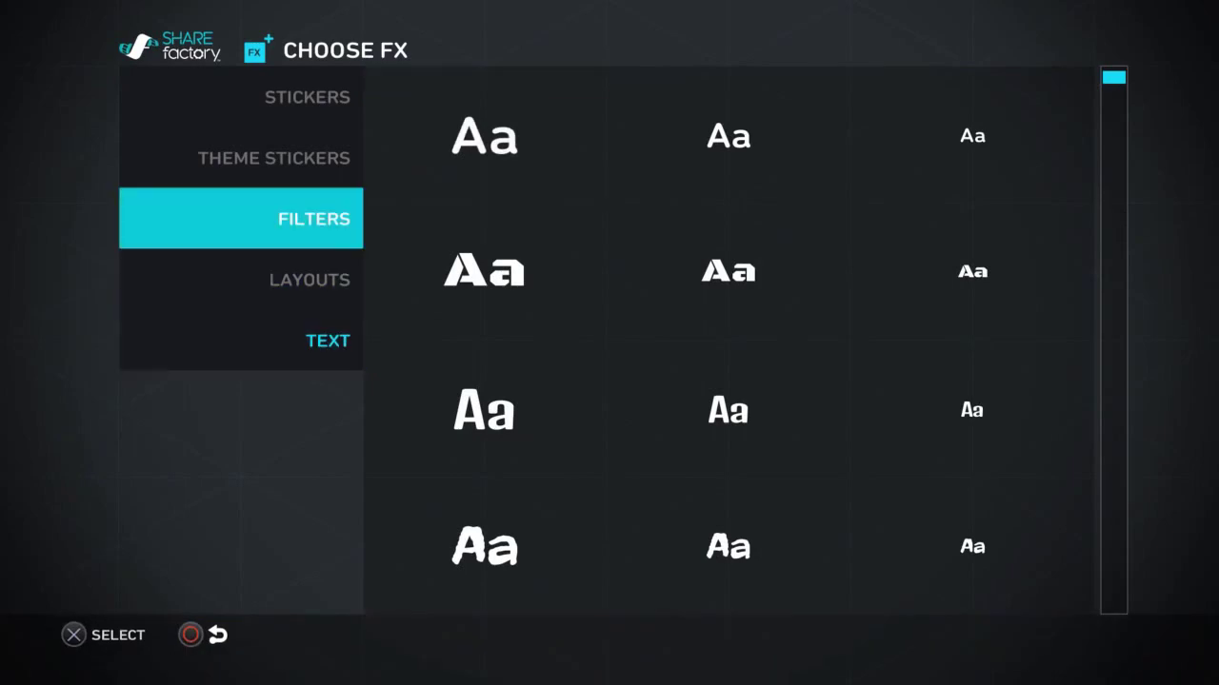
key("Return")
Step: Browse the stickers and add the rectangular thought bubble whose trail of circles runs down to the right
key("Down")
key("Down")
key("Down")
key("Down")
key("Down")
key("Down")
key("Down")
key("Down")
key("Down")
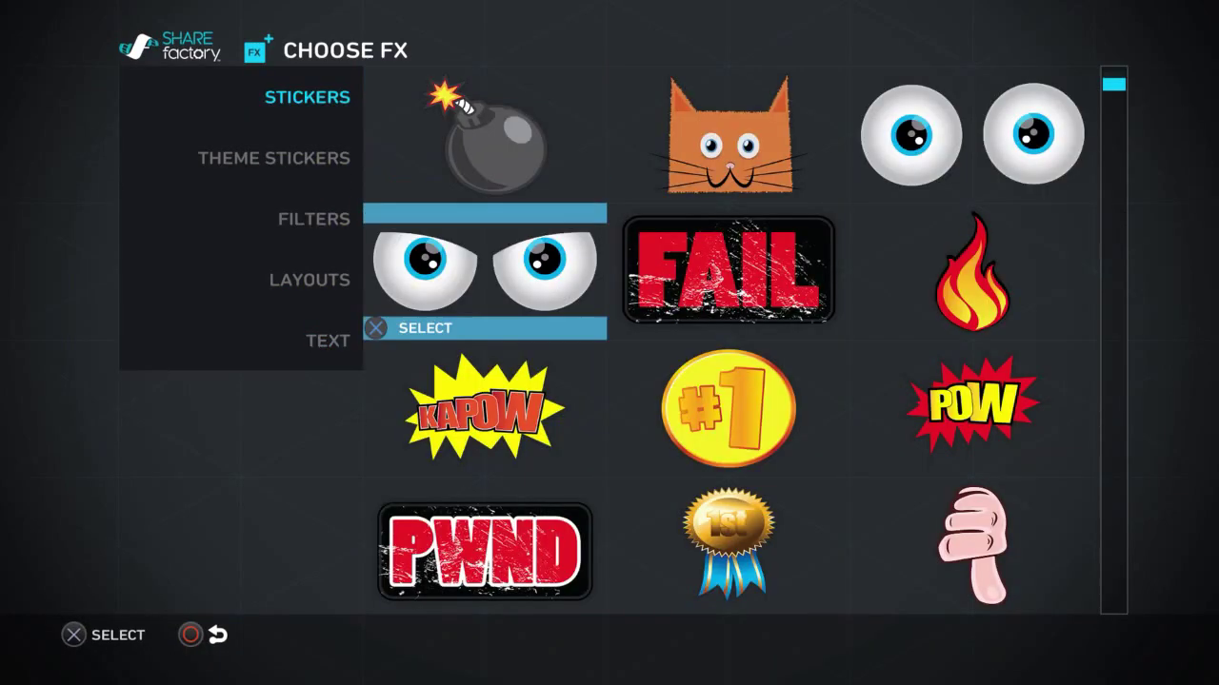
key("Down")
key("Down")
key("Down")
key("Down")
key("Down")
key("Down")
key("Down")
key("Down")
key("Down")
key("Down")
key("Down")
key("Down")
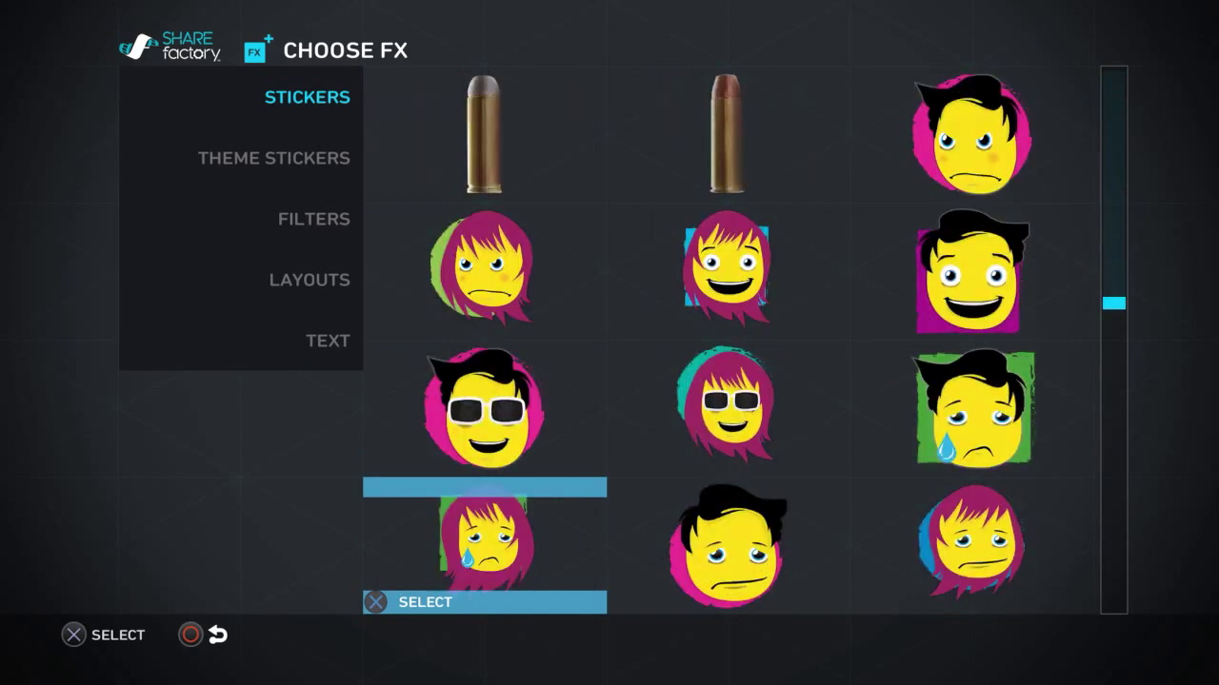
key("Down")
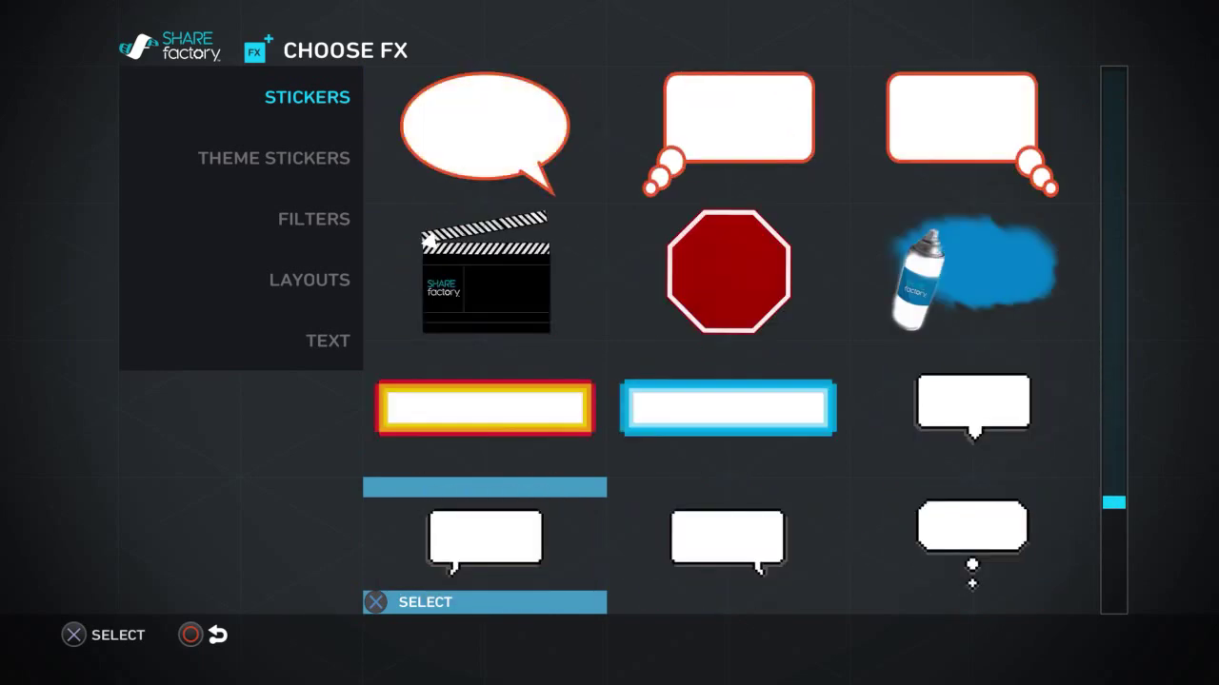
key("Up")
key("Up")
key("Up")
key("Right")
key("Right")
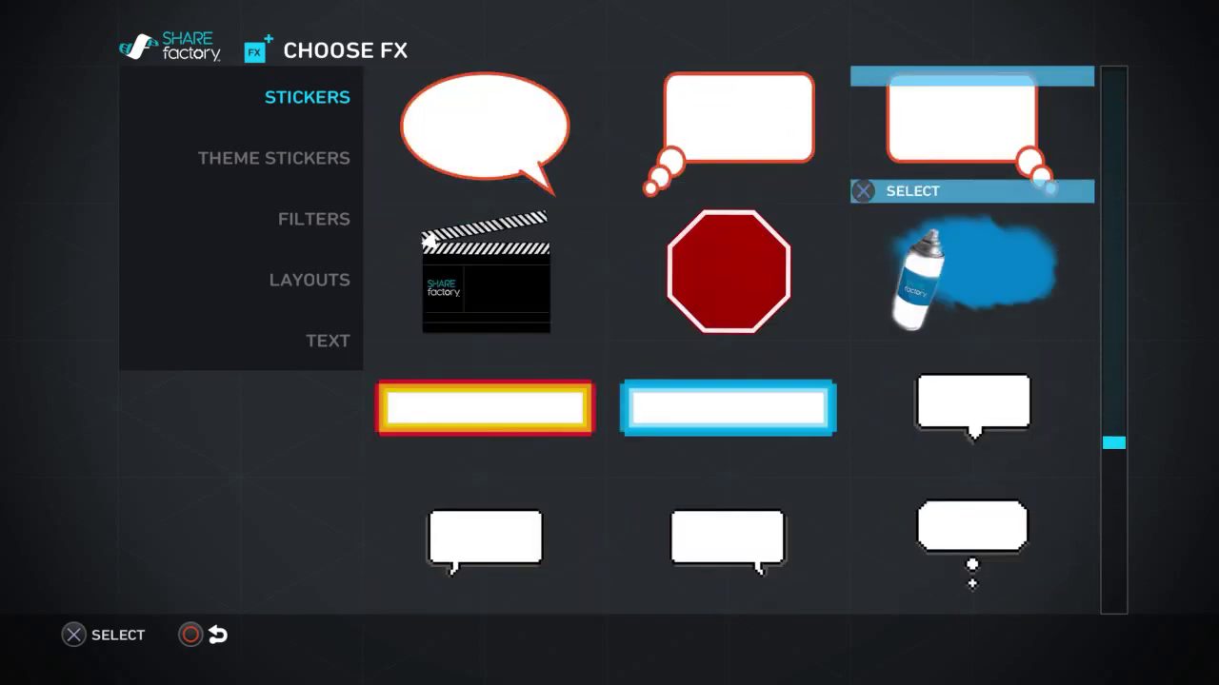
key("Return")
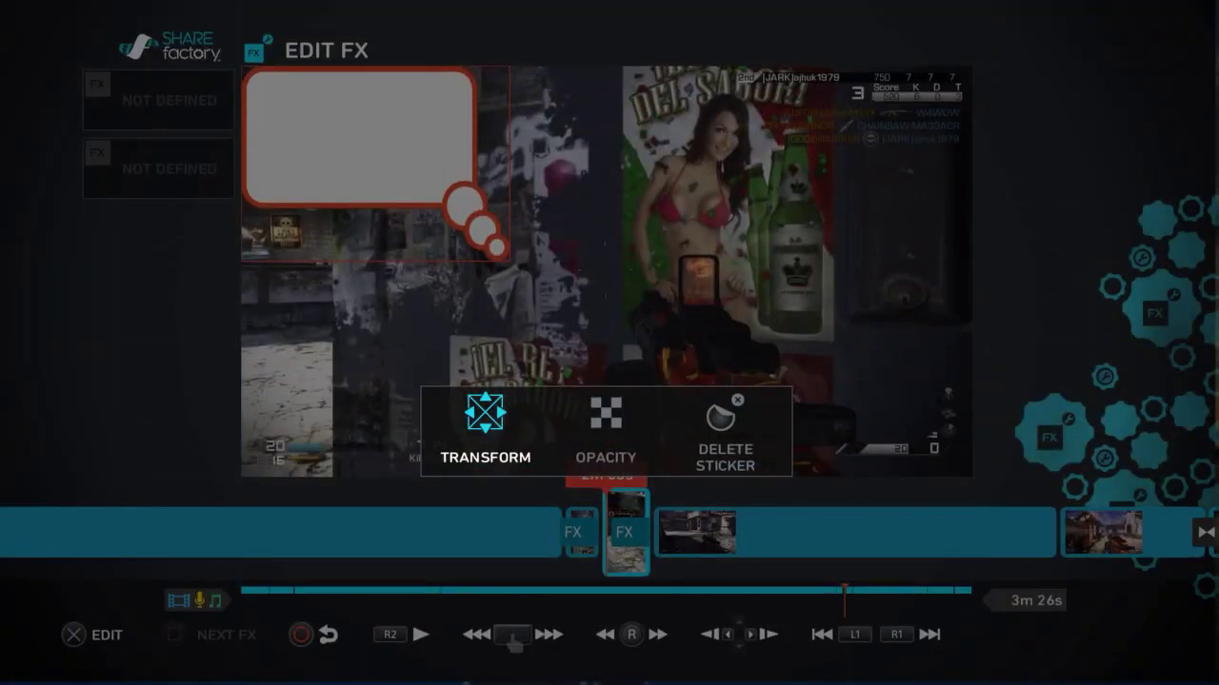
Step: Set the thought bubble sticker's opacity to 80%
key("Right")
key("Return")
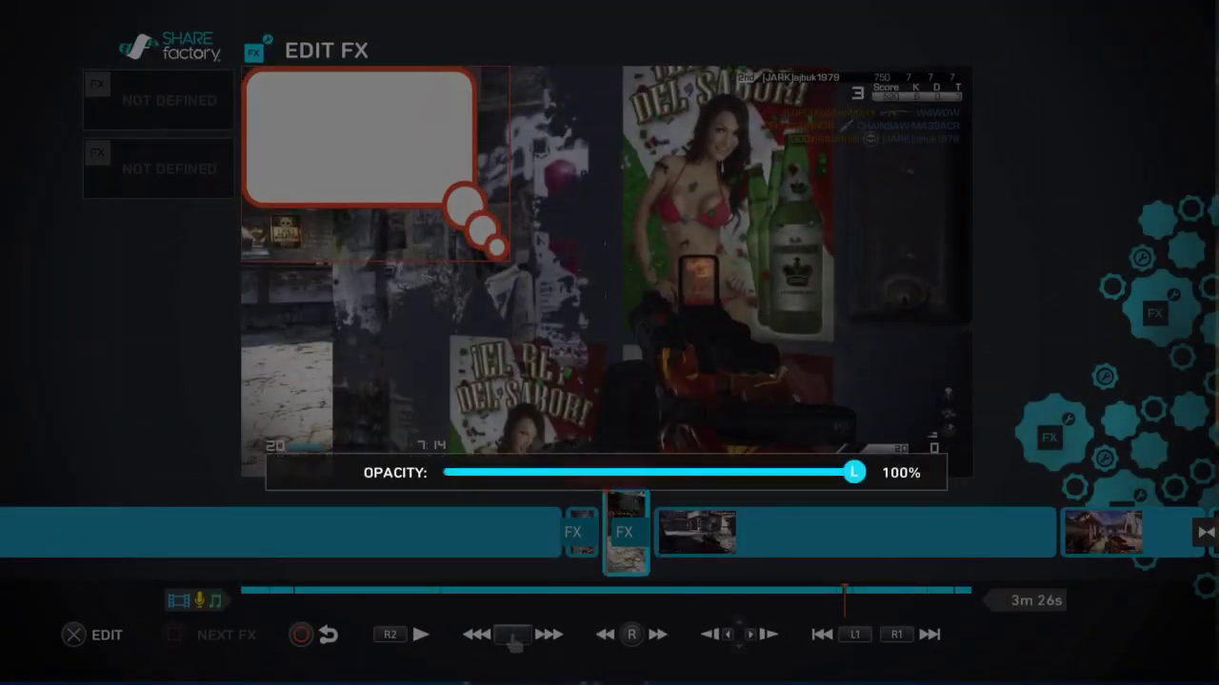
key("Left")
key("Right")
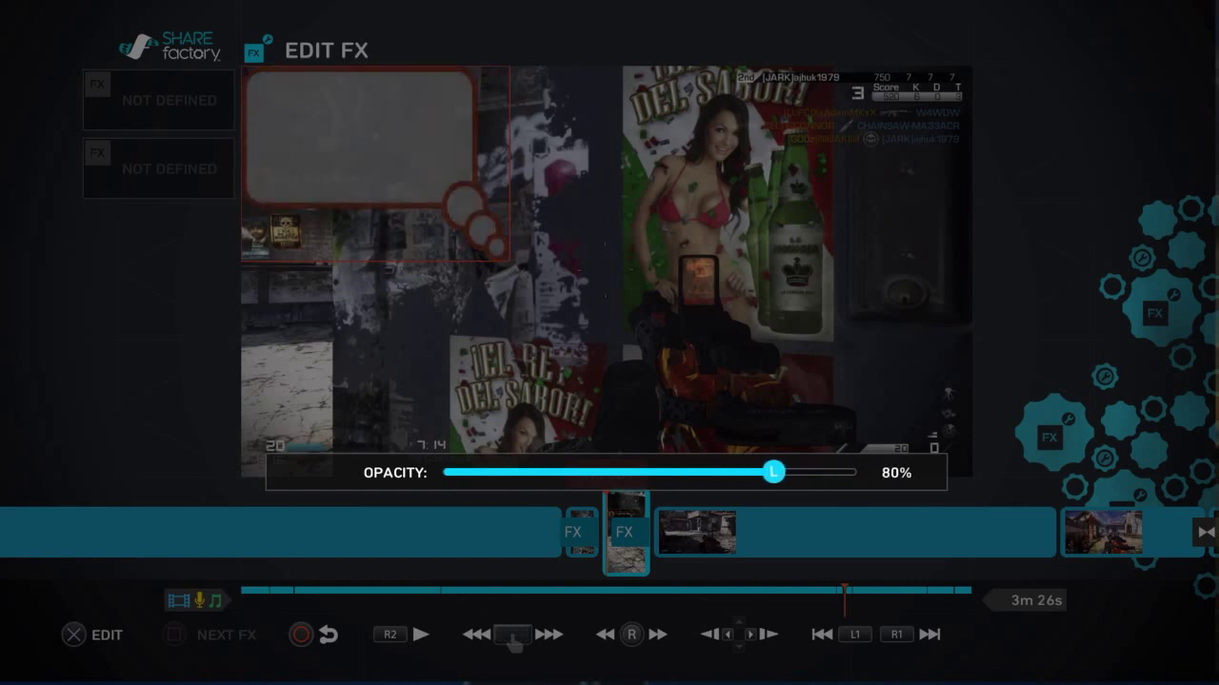
key("Return")
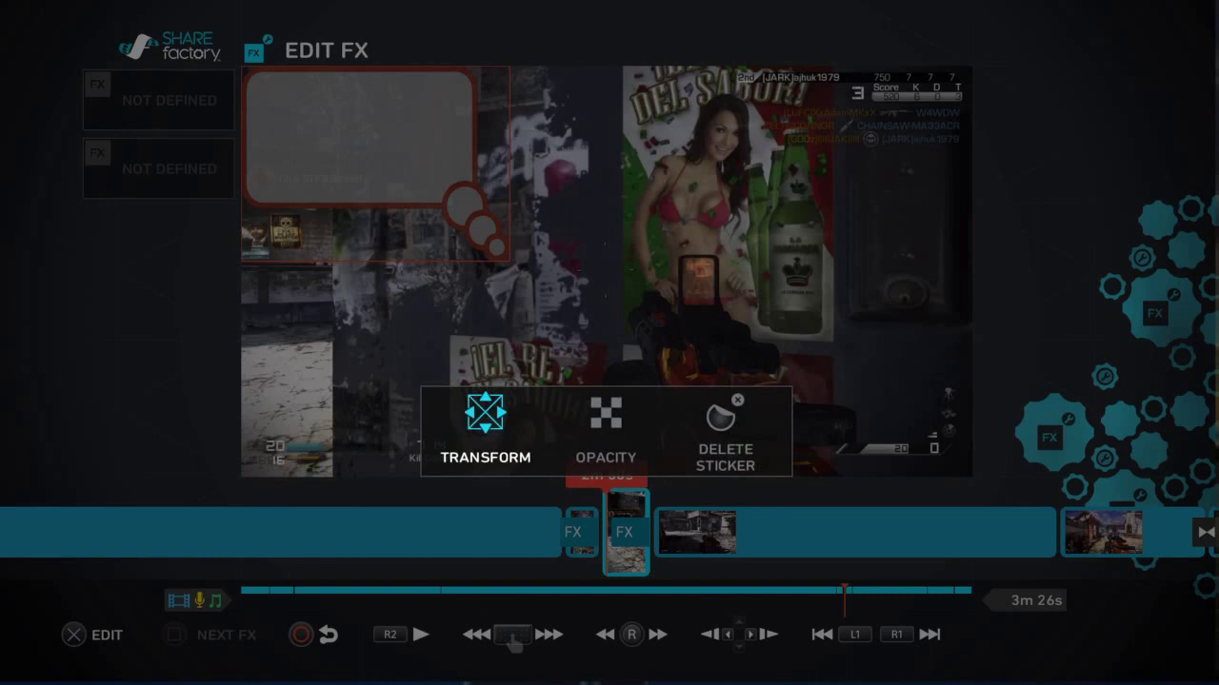
Step: Begin transforming the thought bubble and move it down and right, away from the frame's upper-left corner
key("Right")
key("Left")
key("Return")
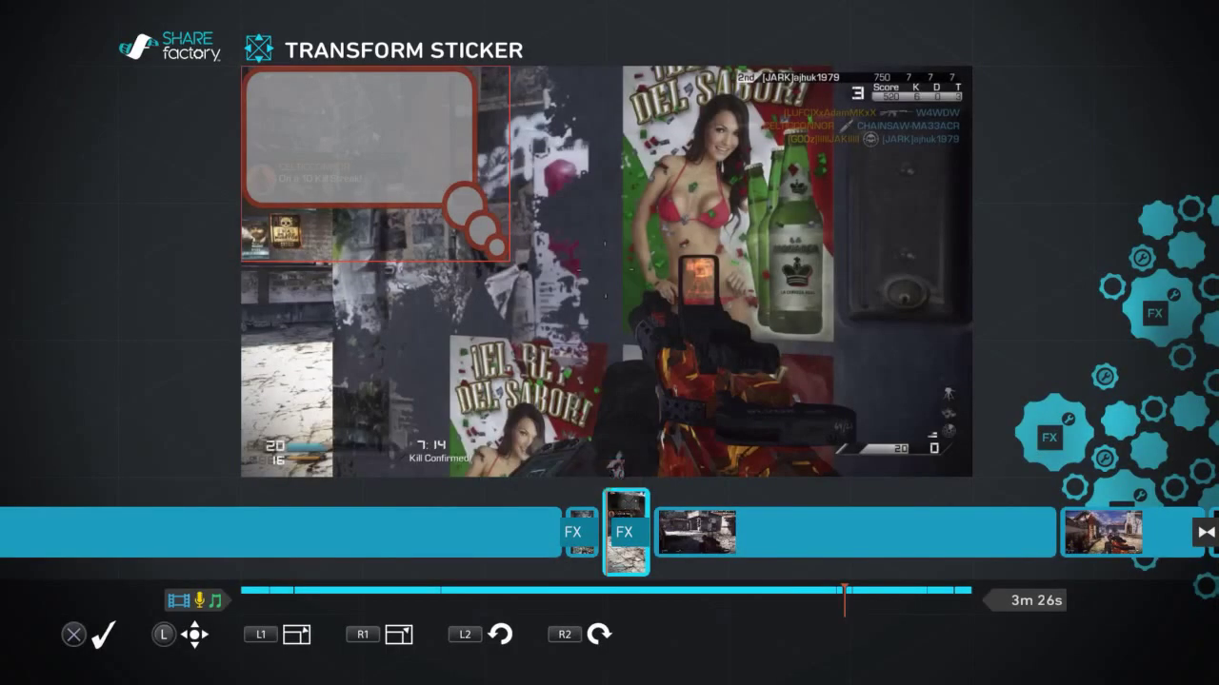
key("Right")
key("Down")
key("Right")
key("Down")
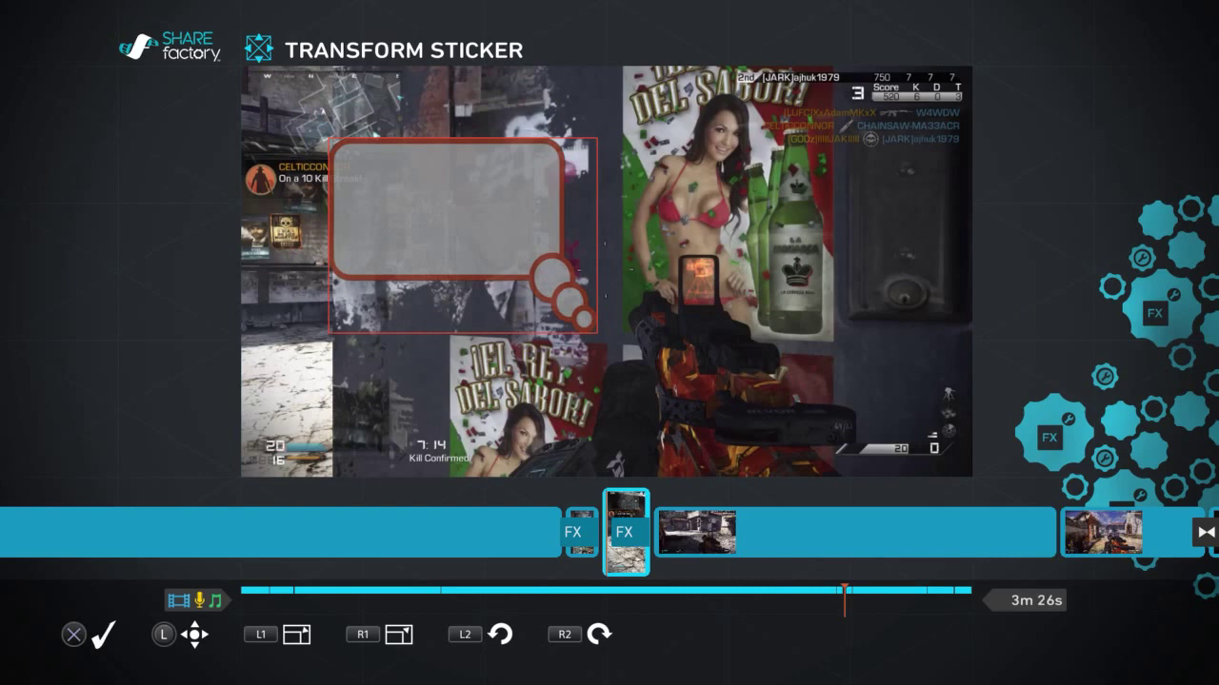
Step: Shrink the thought bubble slightly, place it so its trail ends beside the poster woman's waist, accept the transform and leave effect editing
key("L1")
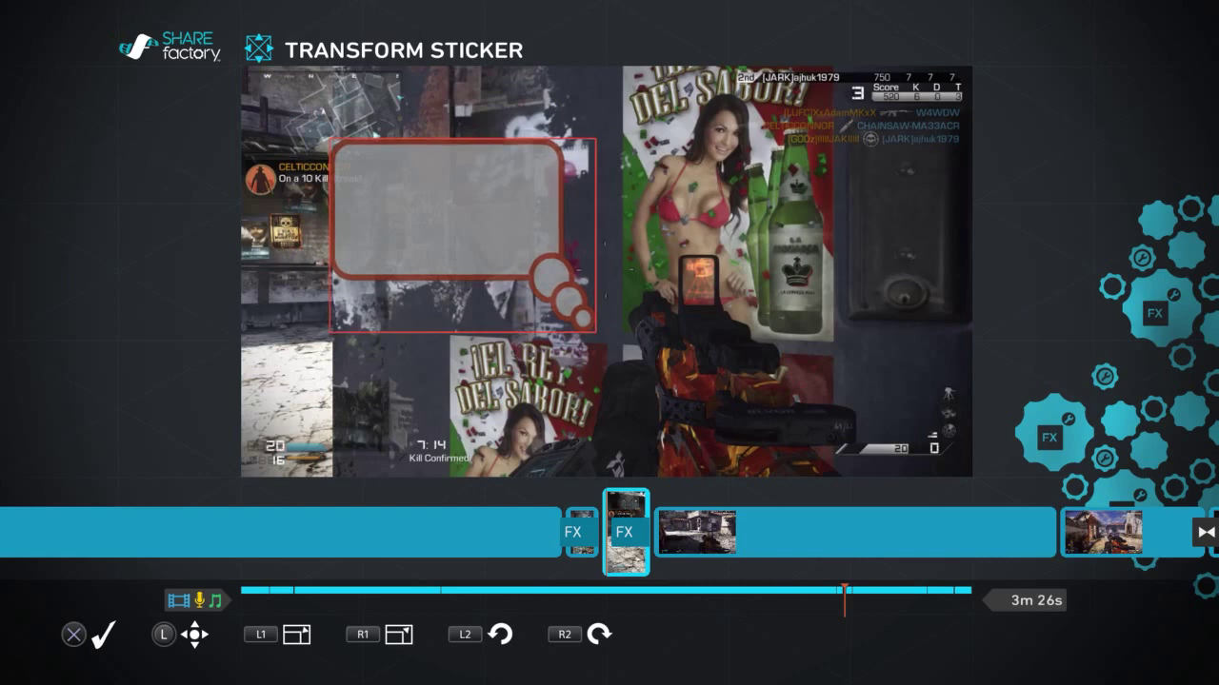
key("Right")
key("Down")
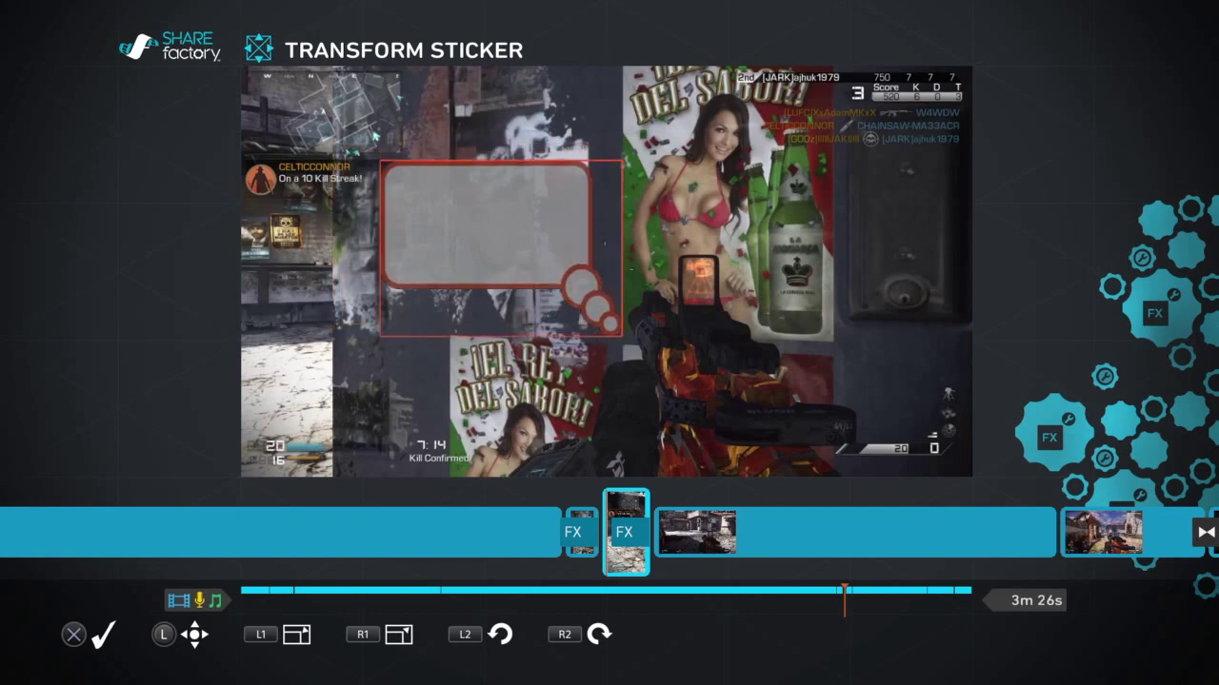
key("Return")
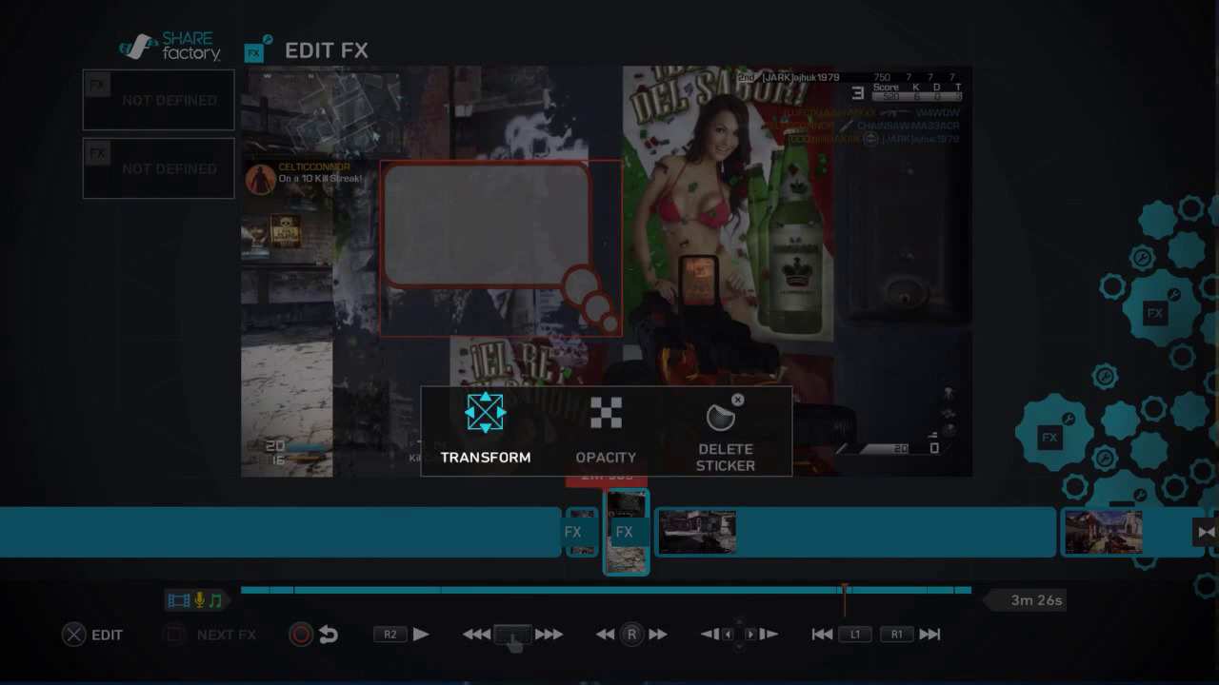
key("Escape")
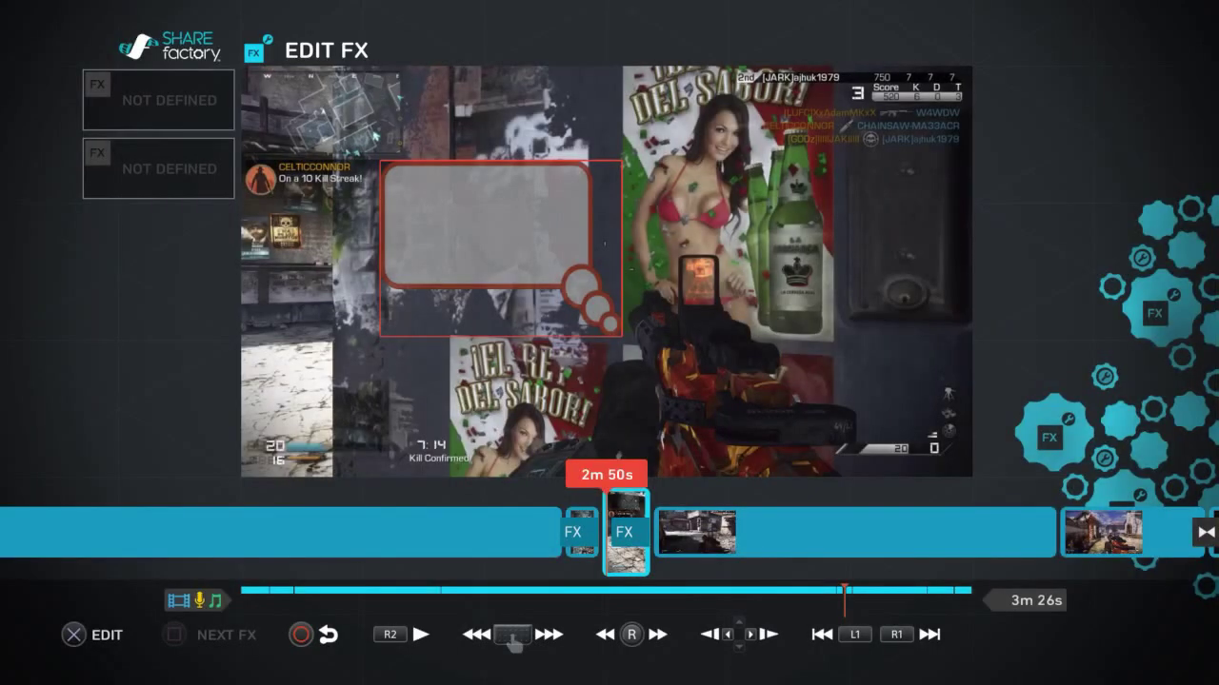
key("Escape")
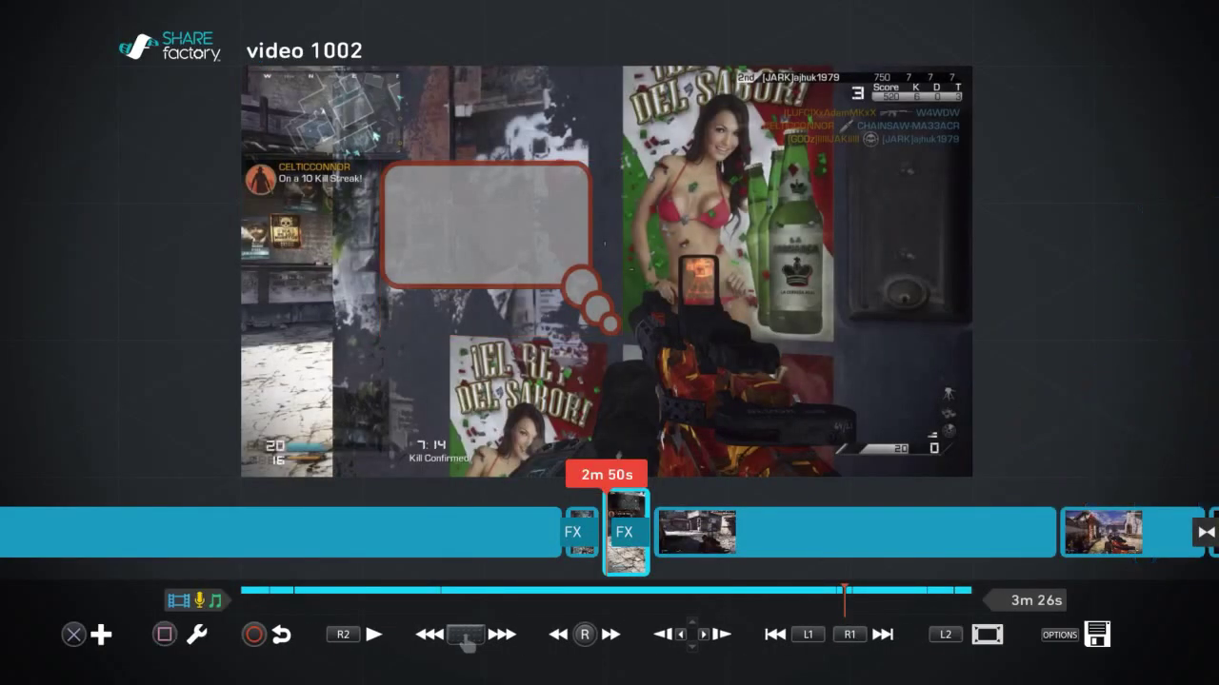
Step: Add a text effect reading "Don't get" in the first font's smallest size to the same clip
key("Return")
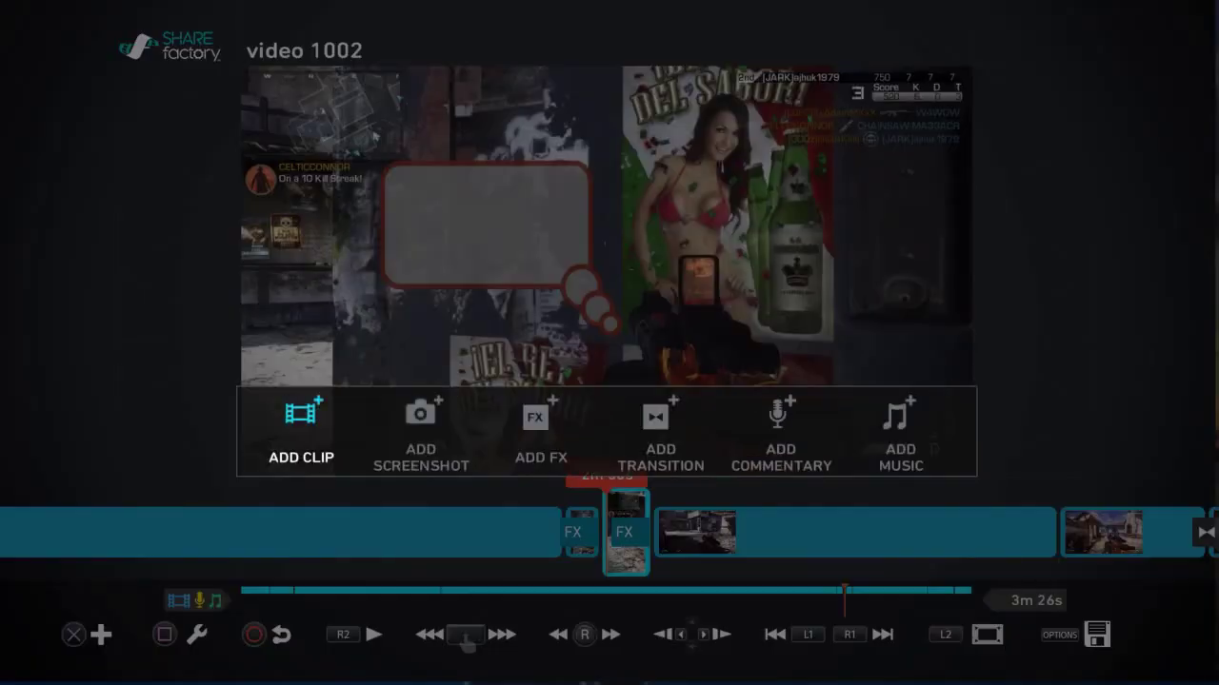
key("Right")
key("Right")
key("Return")
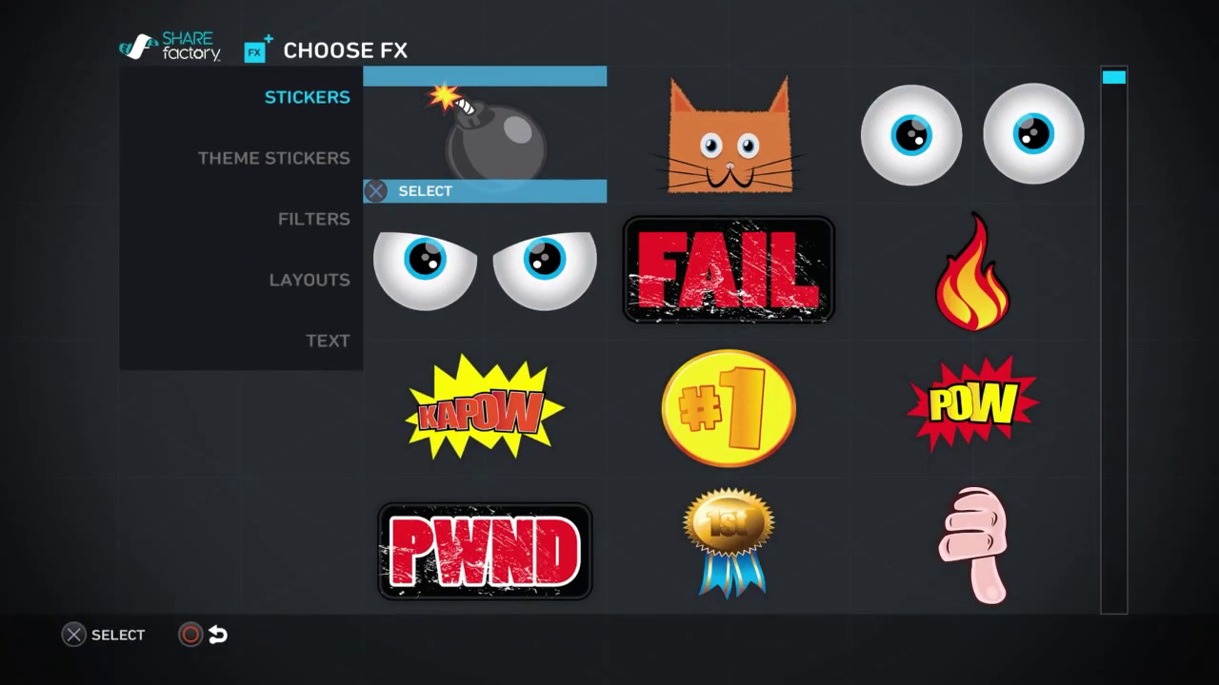
key("Left")
key("Down")
key("Down")
key("Down")
key("Down")
key("Return")
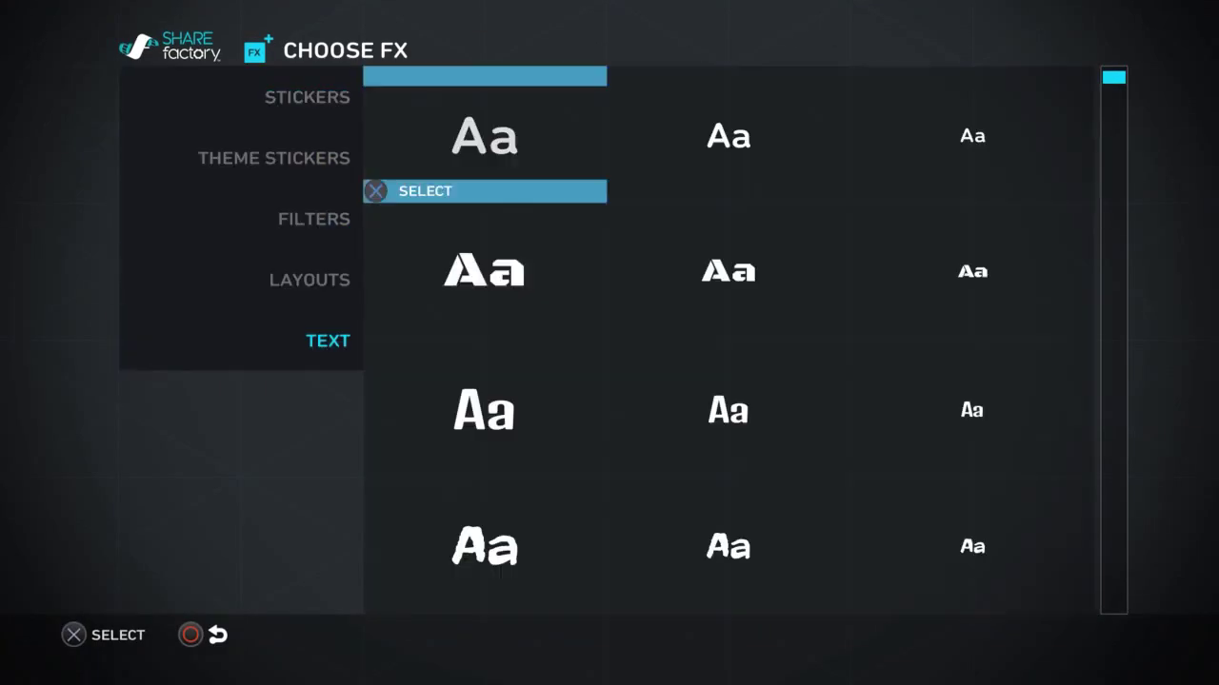
key("Right")
key("Right")
key("Return")
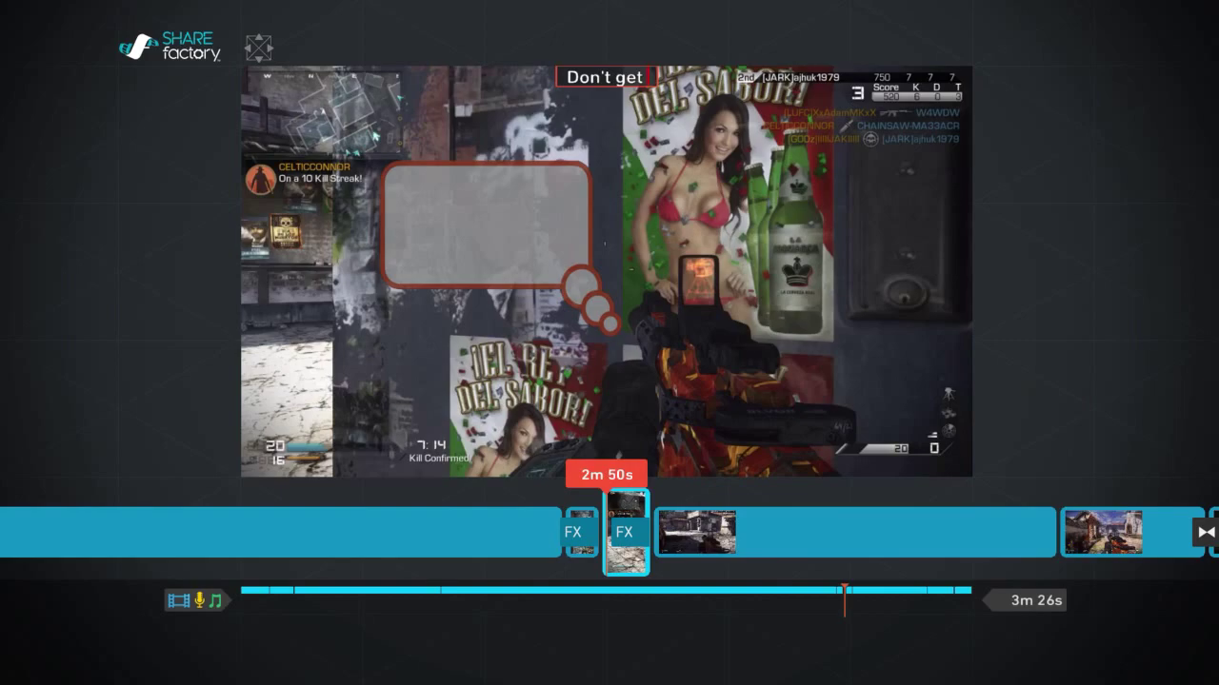
Step: Move the "Don't get" text into the upper part of the thought bubble, centred, accept the transform and leave effect editing
key("Return")
key("Left")
key("Left")
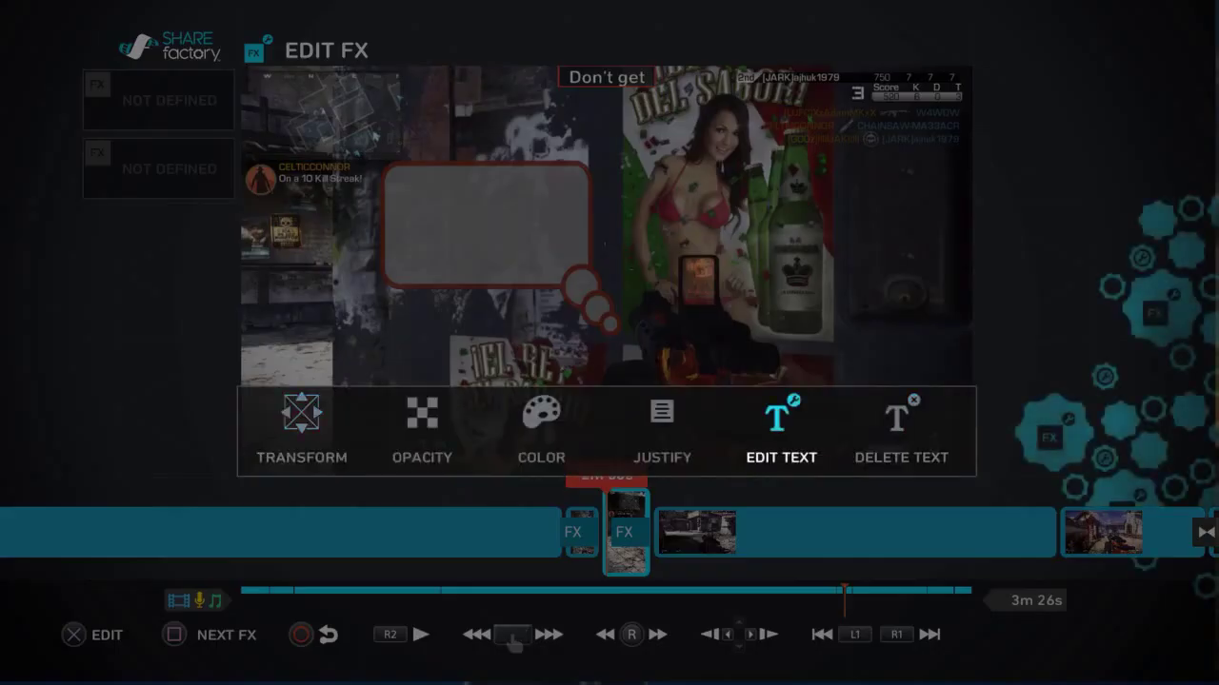
key("Right")
key("Right")
key("Return")
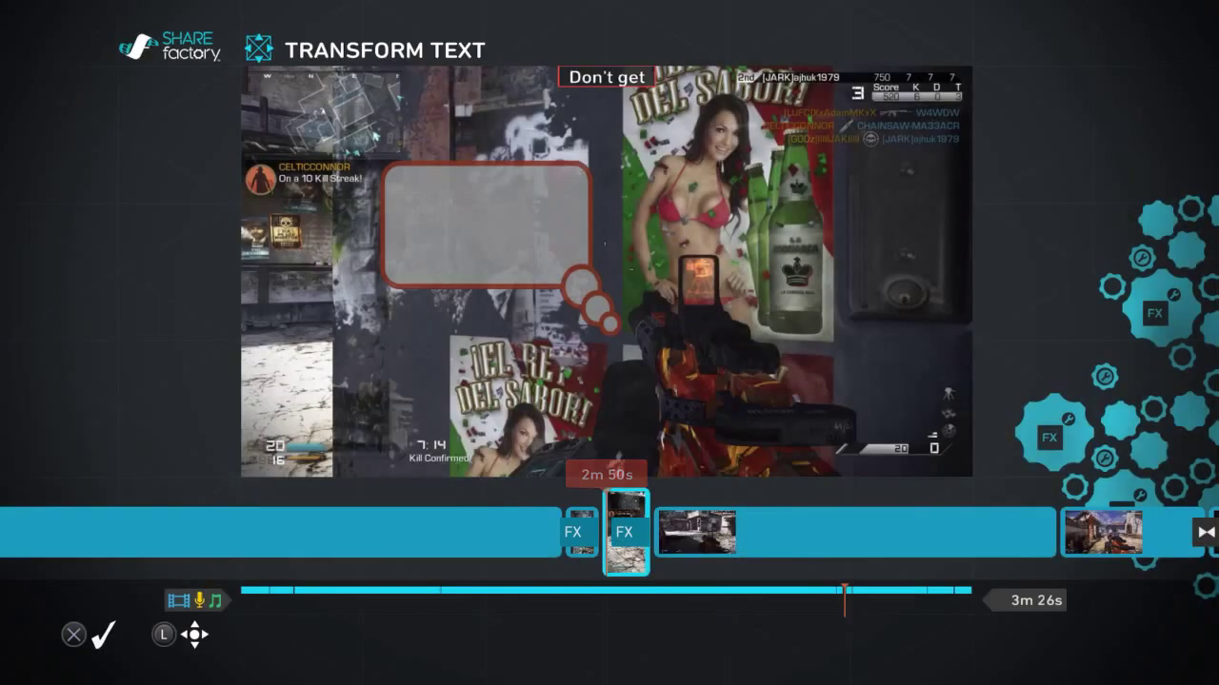
key("Left")
key("Down")
key("Up")
key("Right")
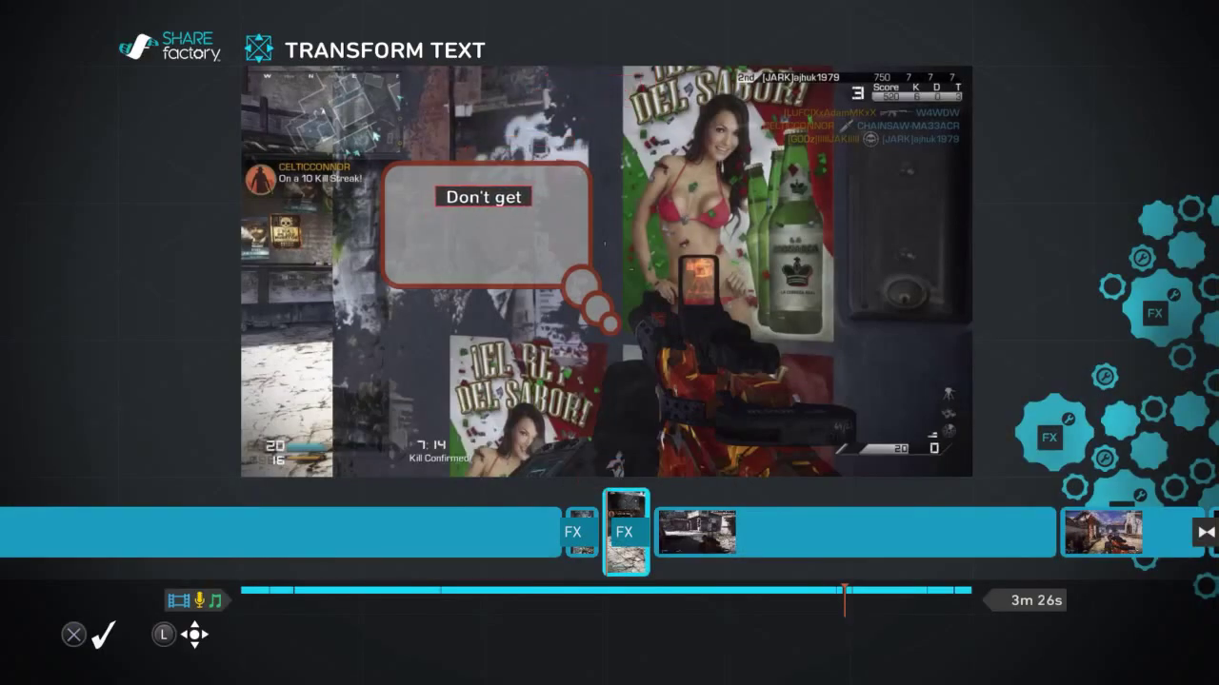
key("Return")
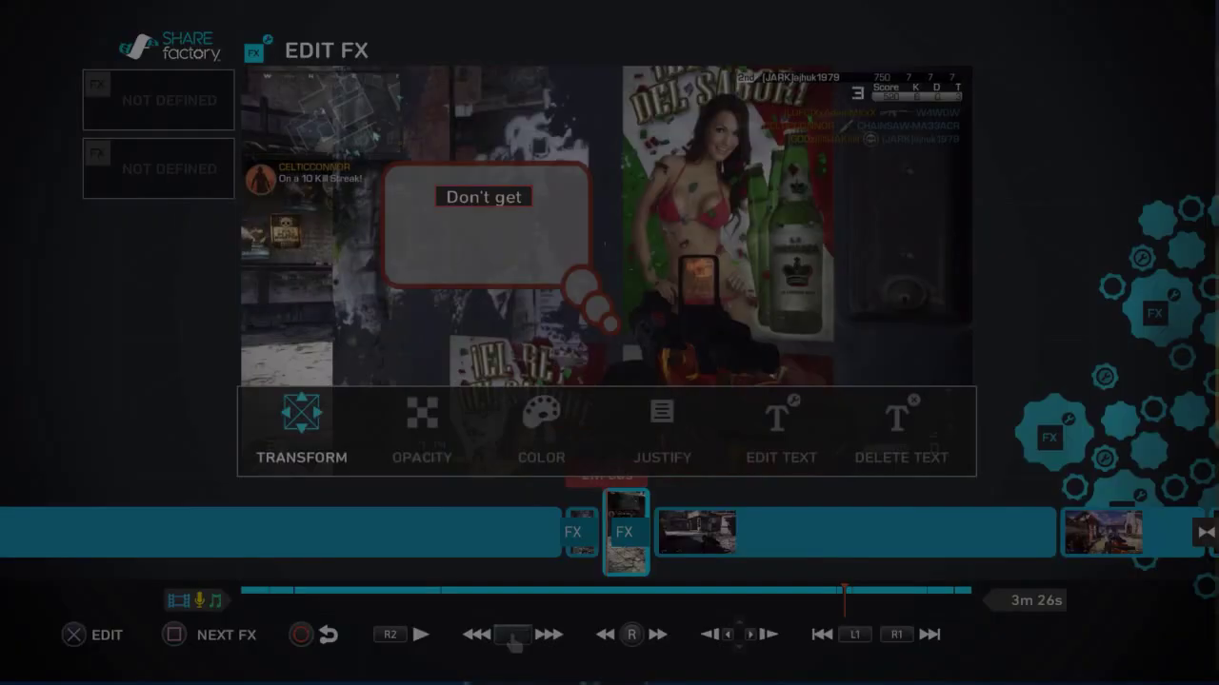
key("Escape")
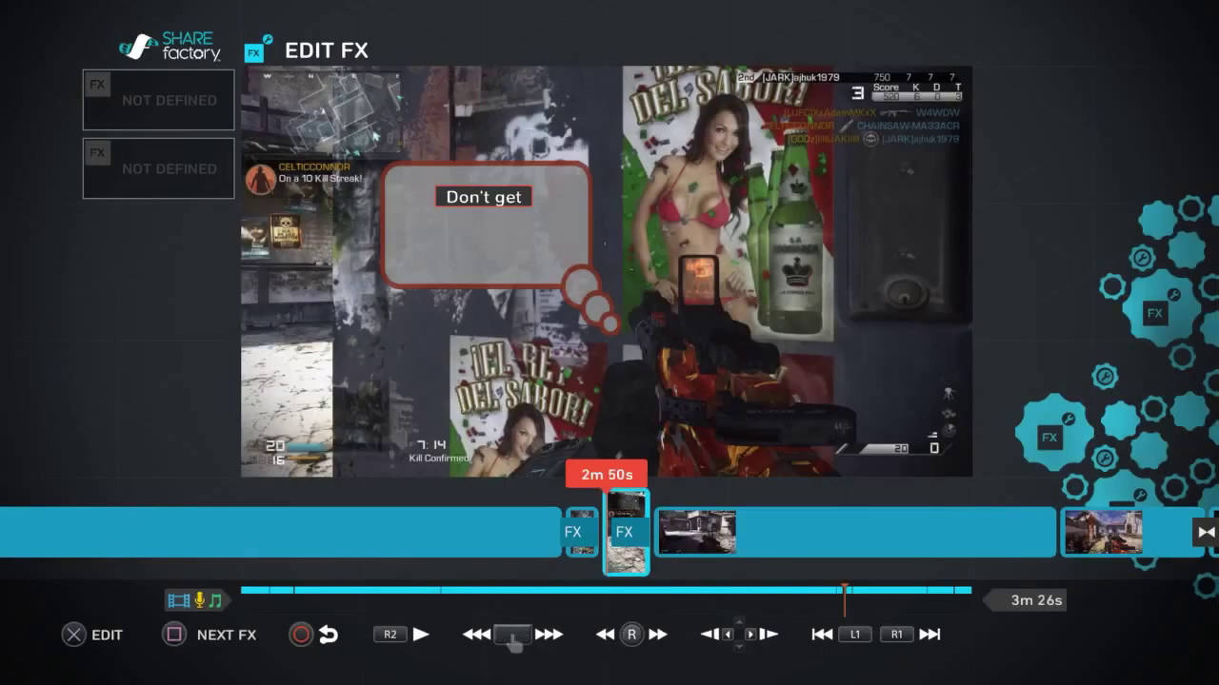
key("Escape")
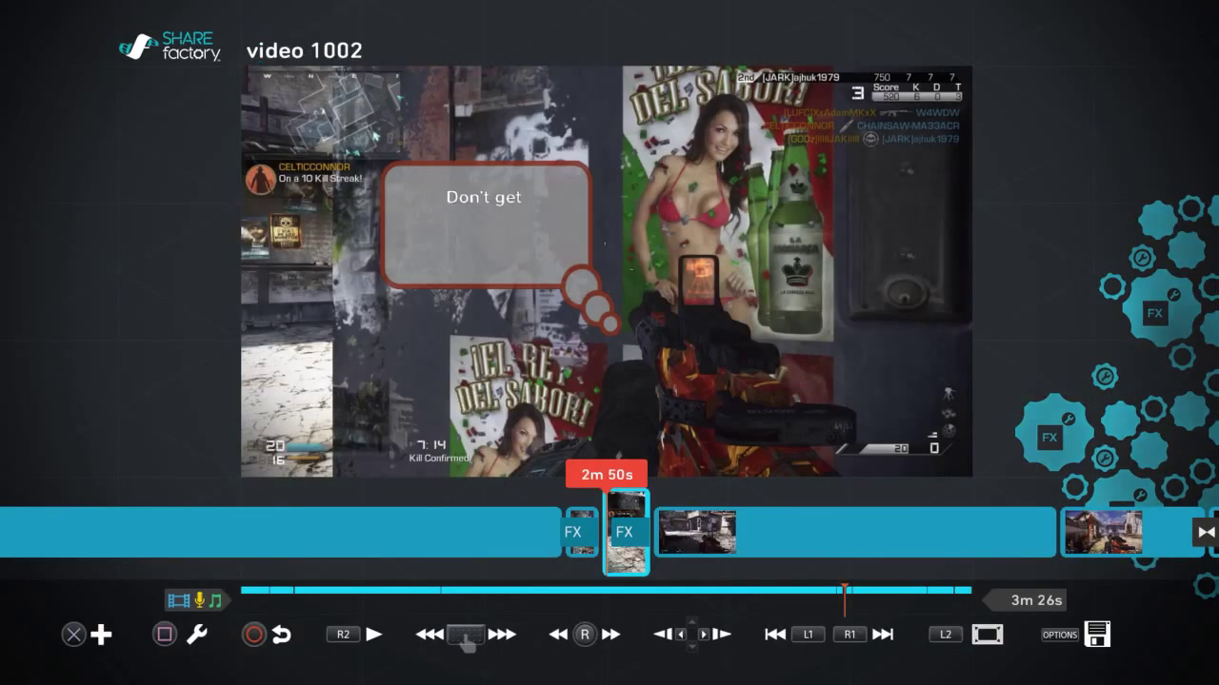
Step: Browse the text effect fonts in their smallest size for the thought bubble clip, down to the pixel font and back up
key("Return")
key("Right")
key("Right")
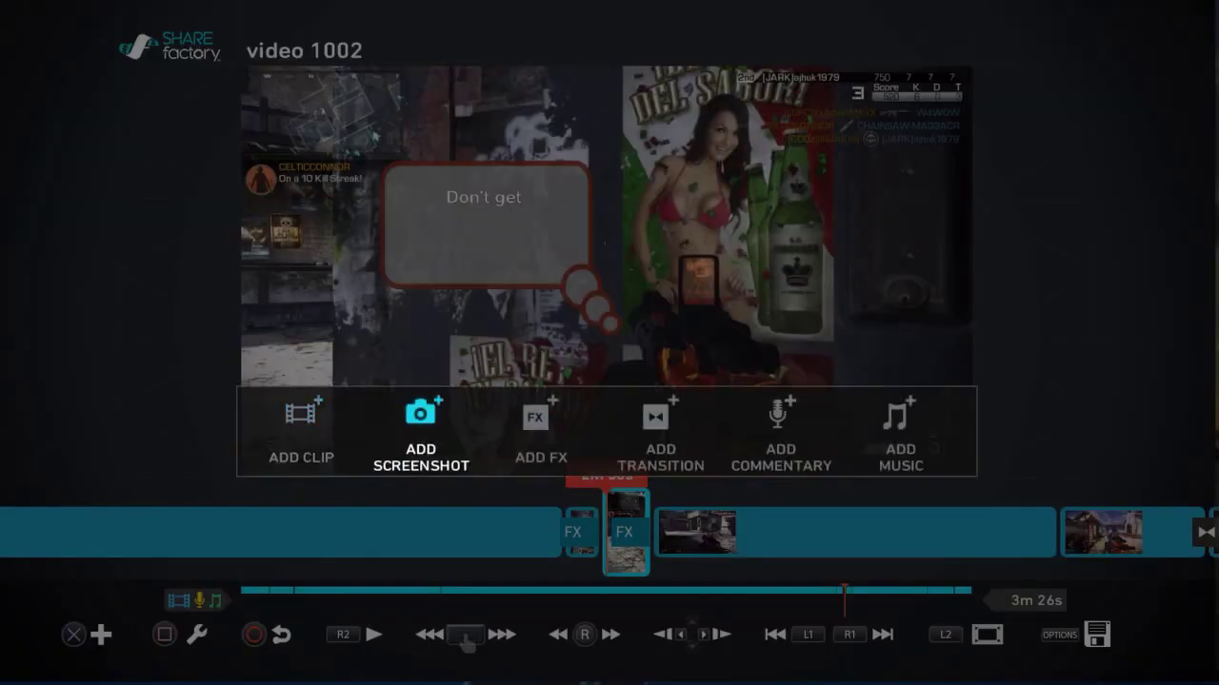
key("Return")
key("Right")
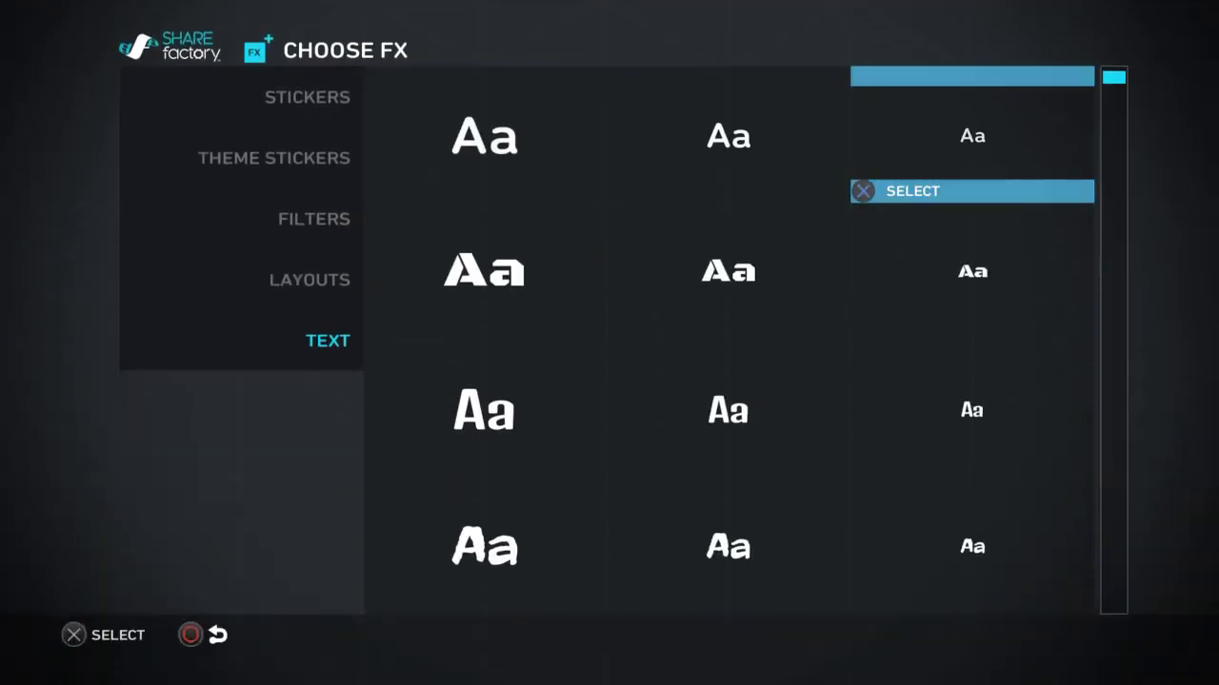
key("Left")
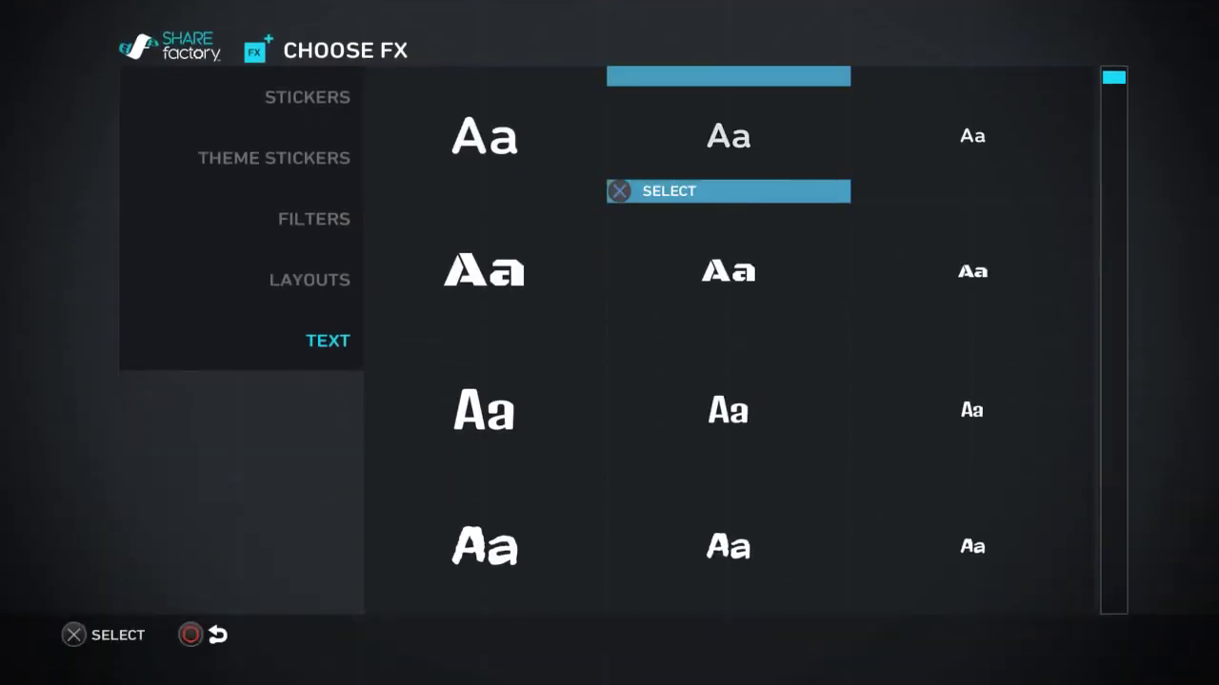
key("Right")
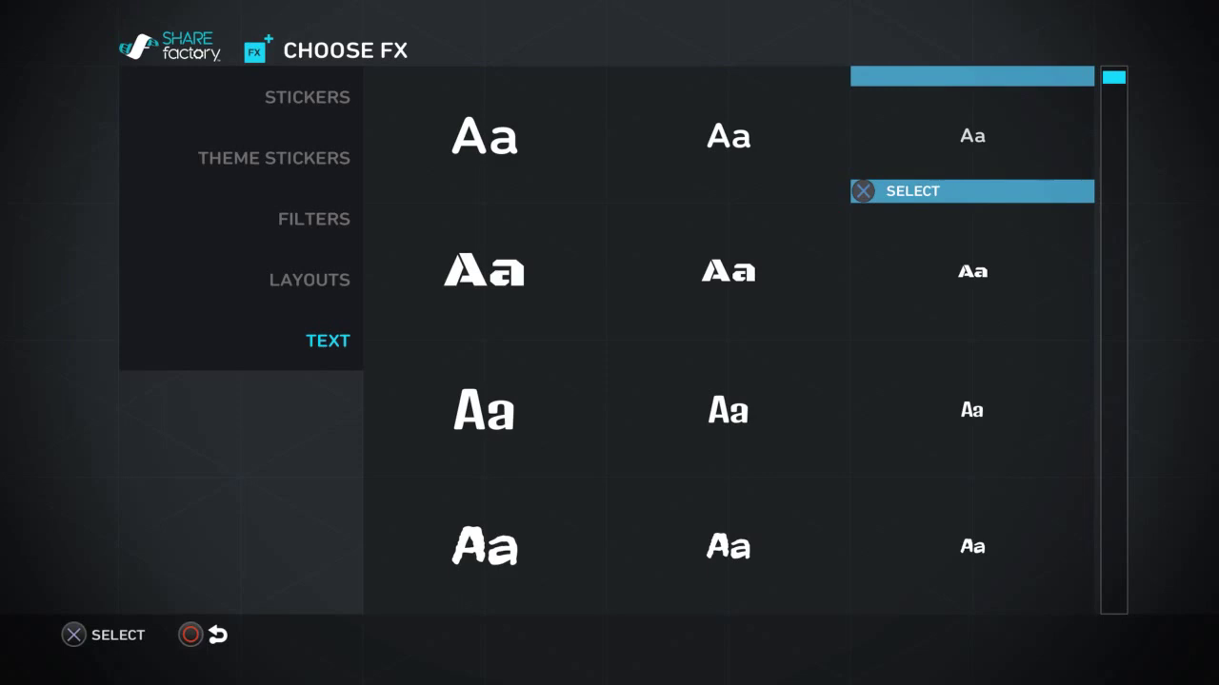
key("Down")
key("Down")
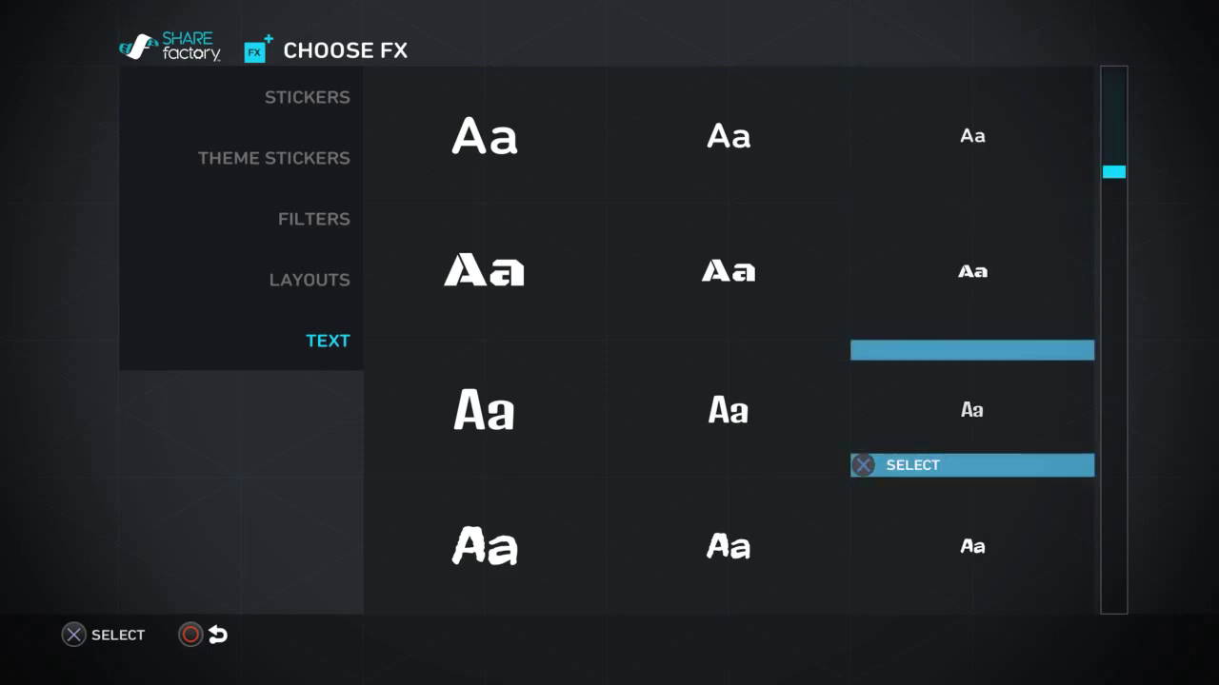
key("Down")
key("Down")
key("Down")
key("Up")
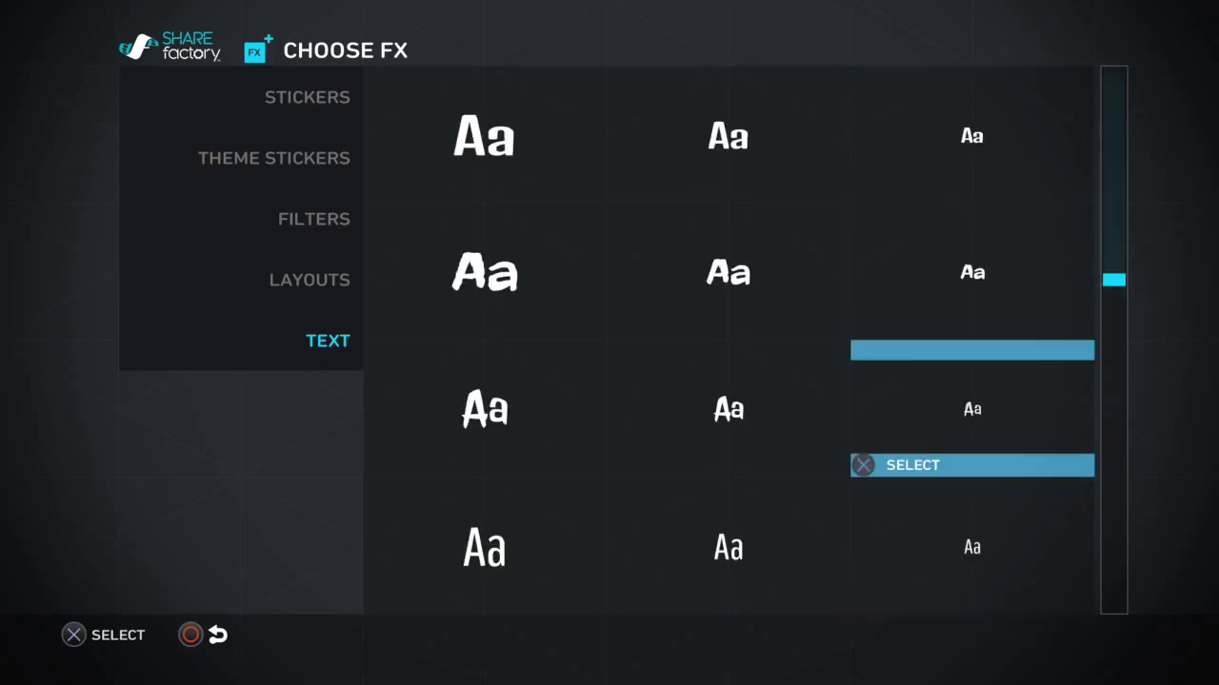
key("Down")
key("Down")
key("Down")
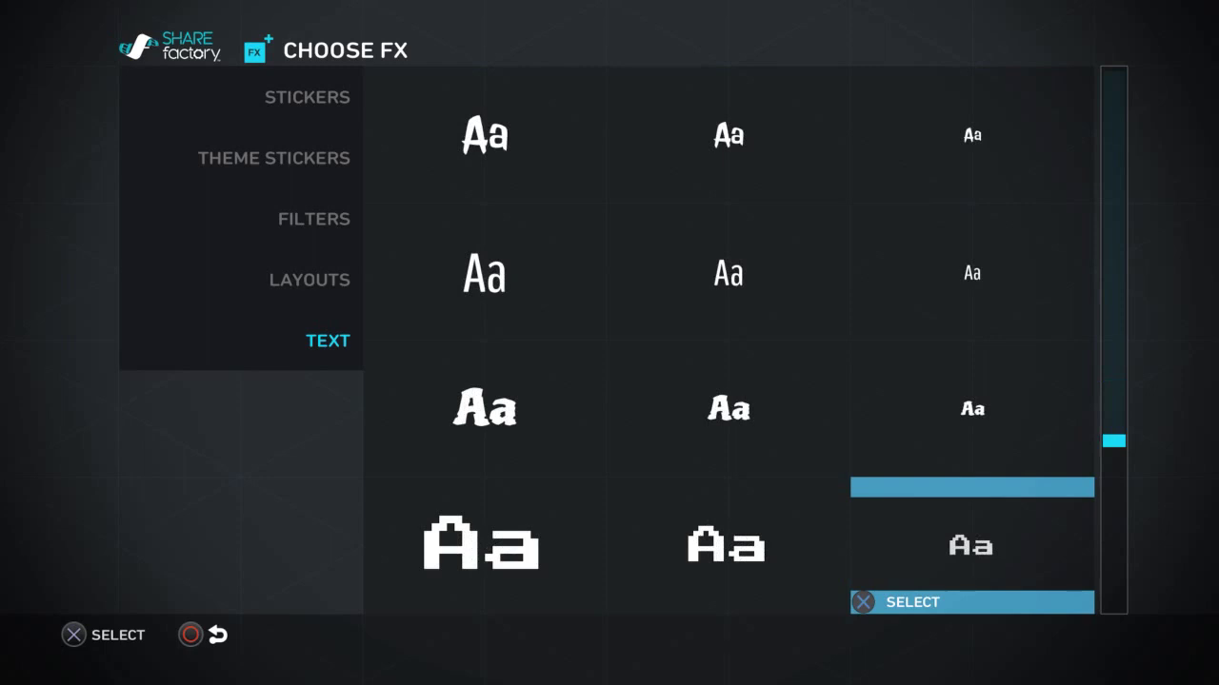
key("Up")
key("Up")
key("Up")
key("Up")
key("Up")
key("Up")
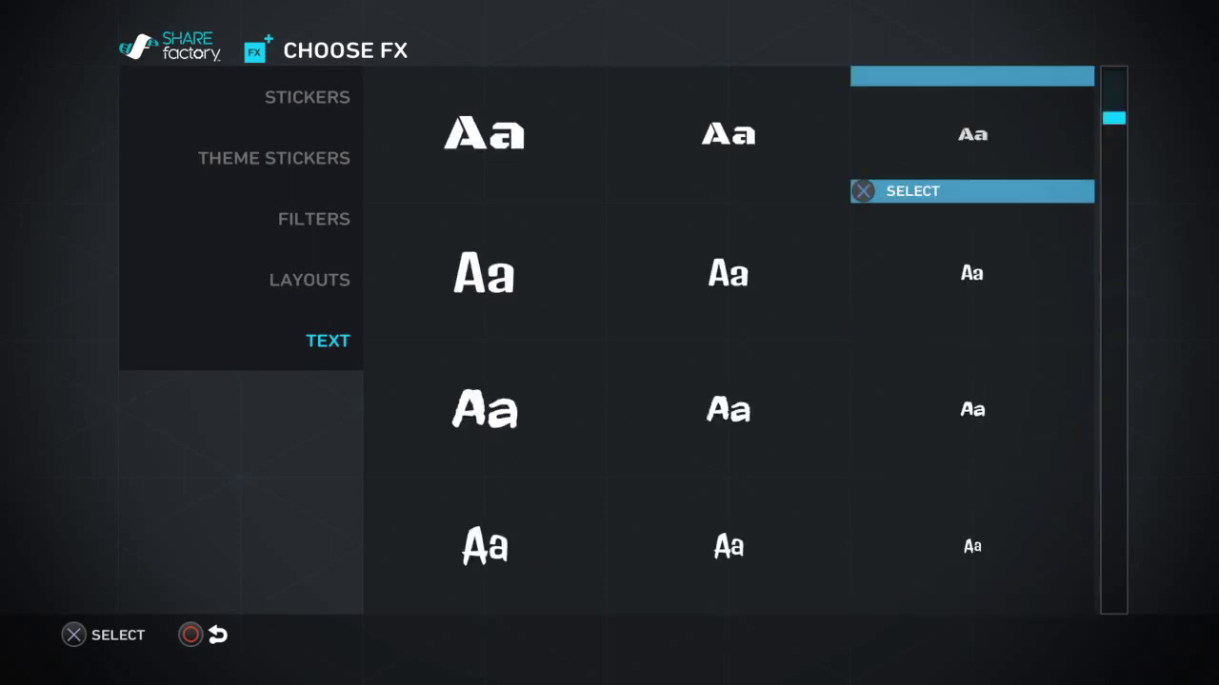
key("Up")
key("Escape")
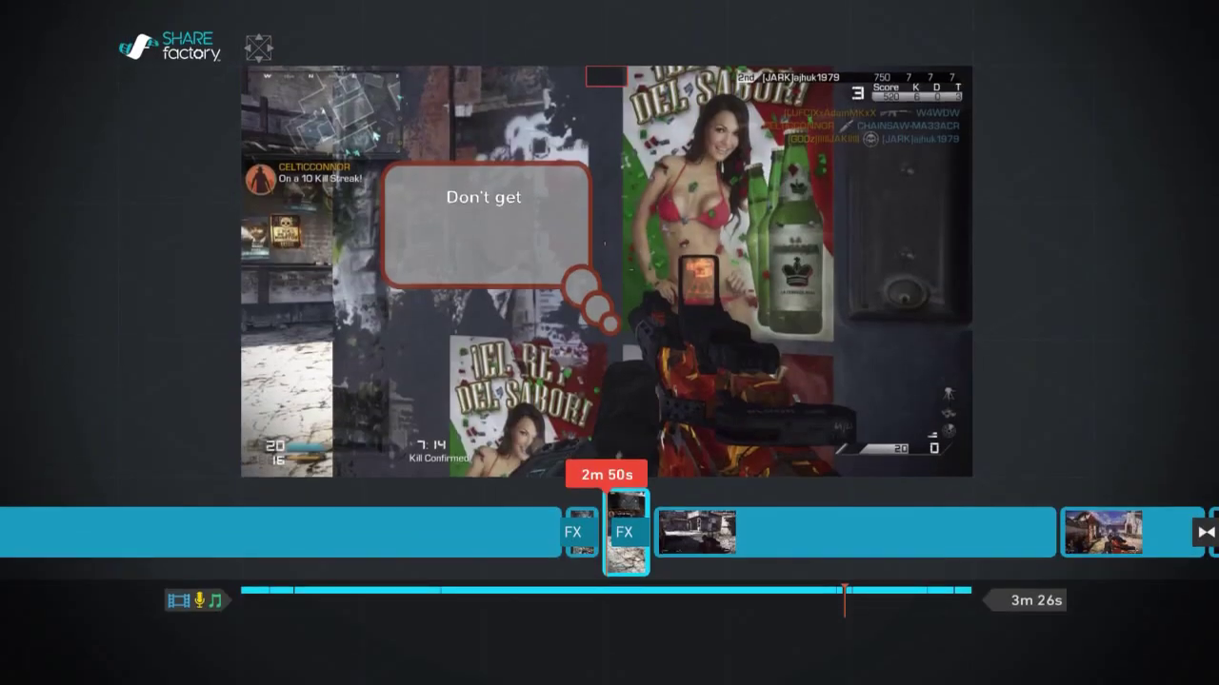
Step: Go back to the speech bubble clip at 2m 49s and play the video through both bubble clips into the following footage
key("Left")
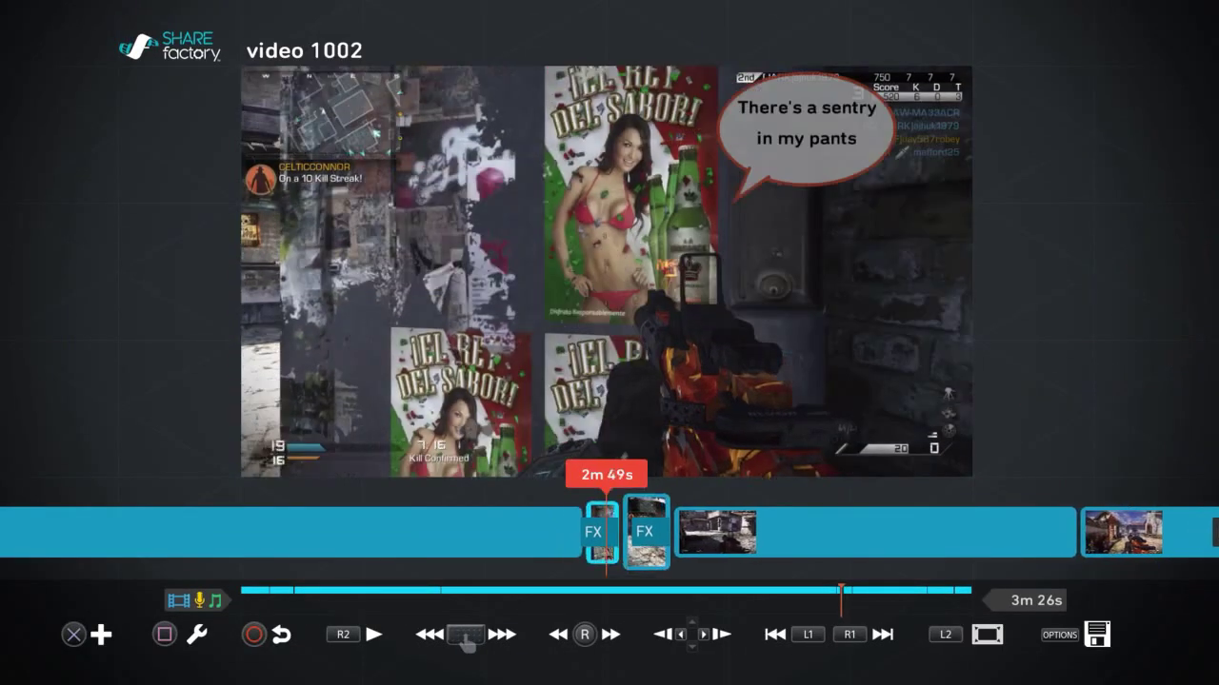
key("space")
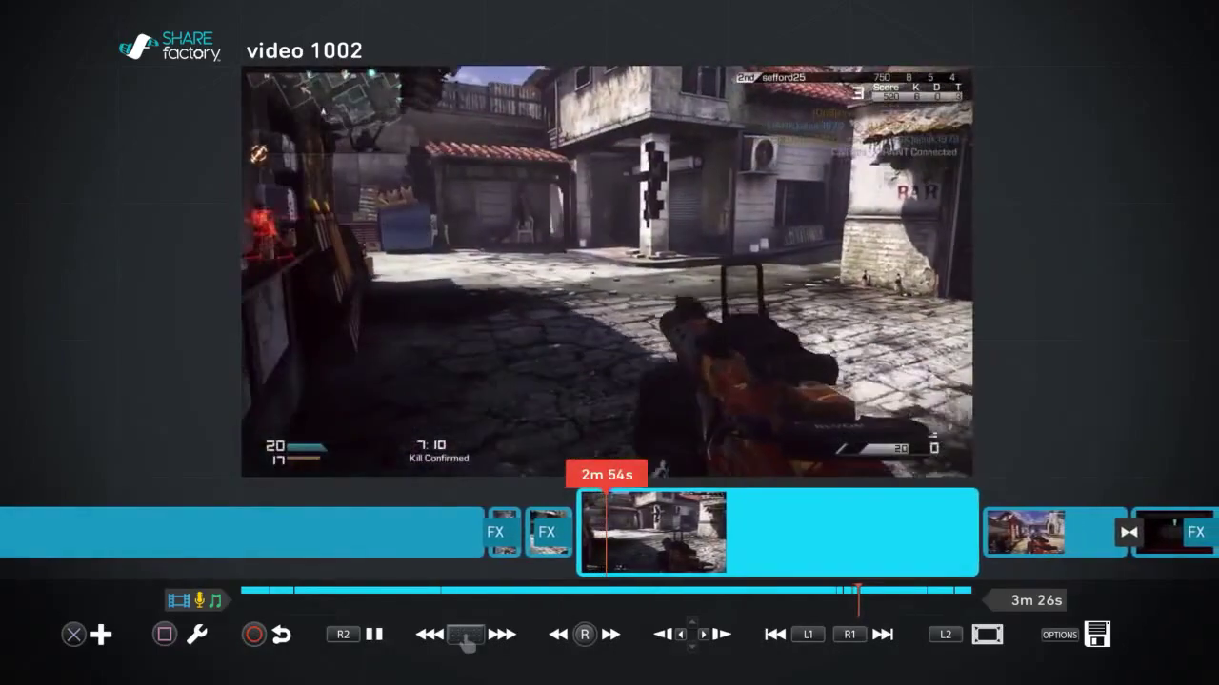
Step: Add the EXPLOSION cinematic transition of 1.90s at the end of the long clip that follows the thought bubble clip, around 3m 13s
key("Right")
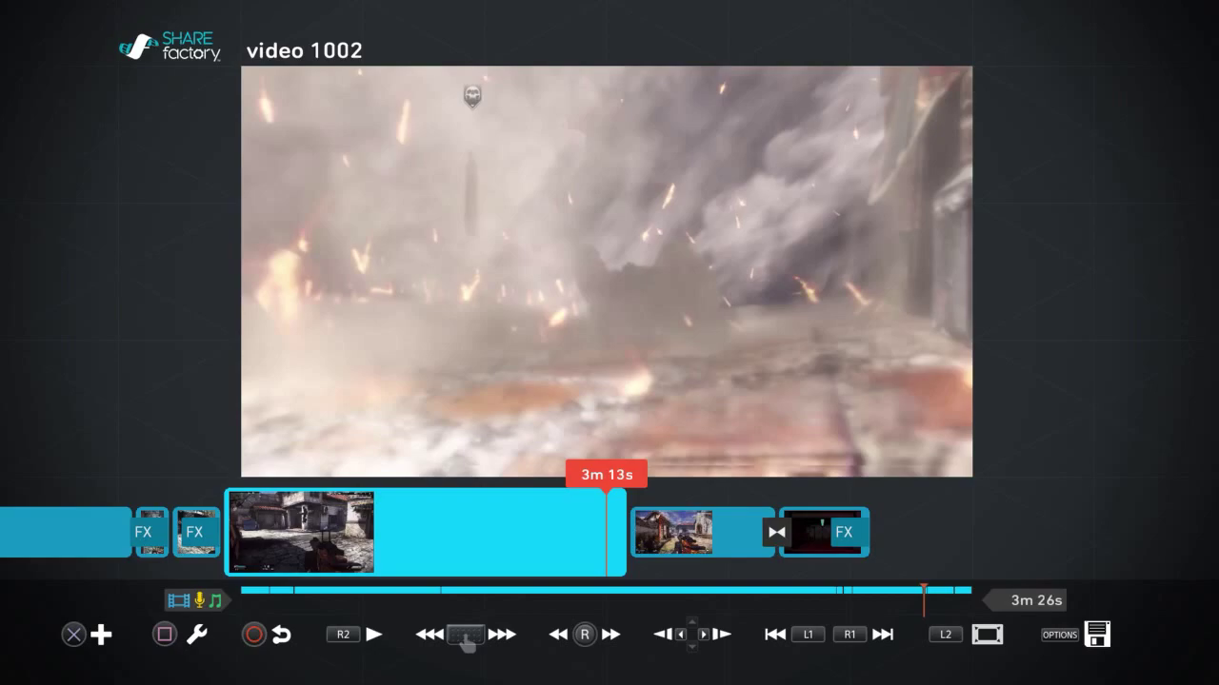
key("Return")
key("Right")
key("Right")
key("Right")
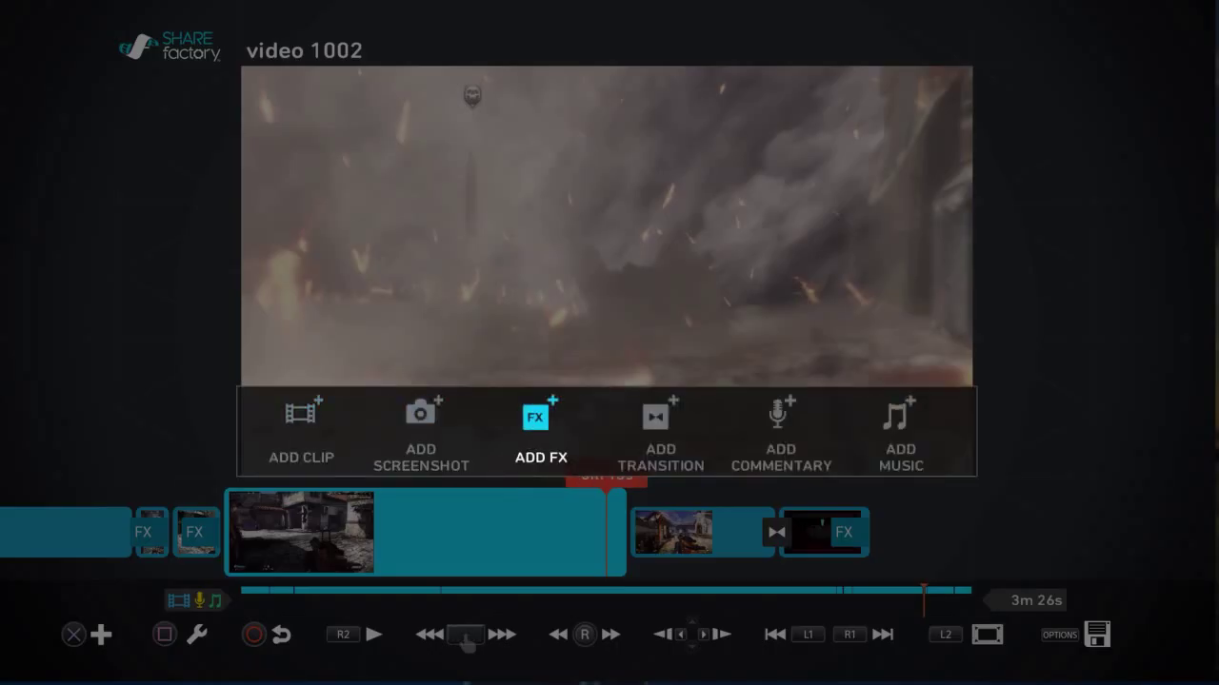
key("Return")
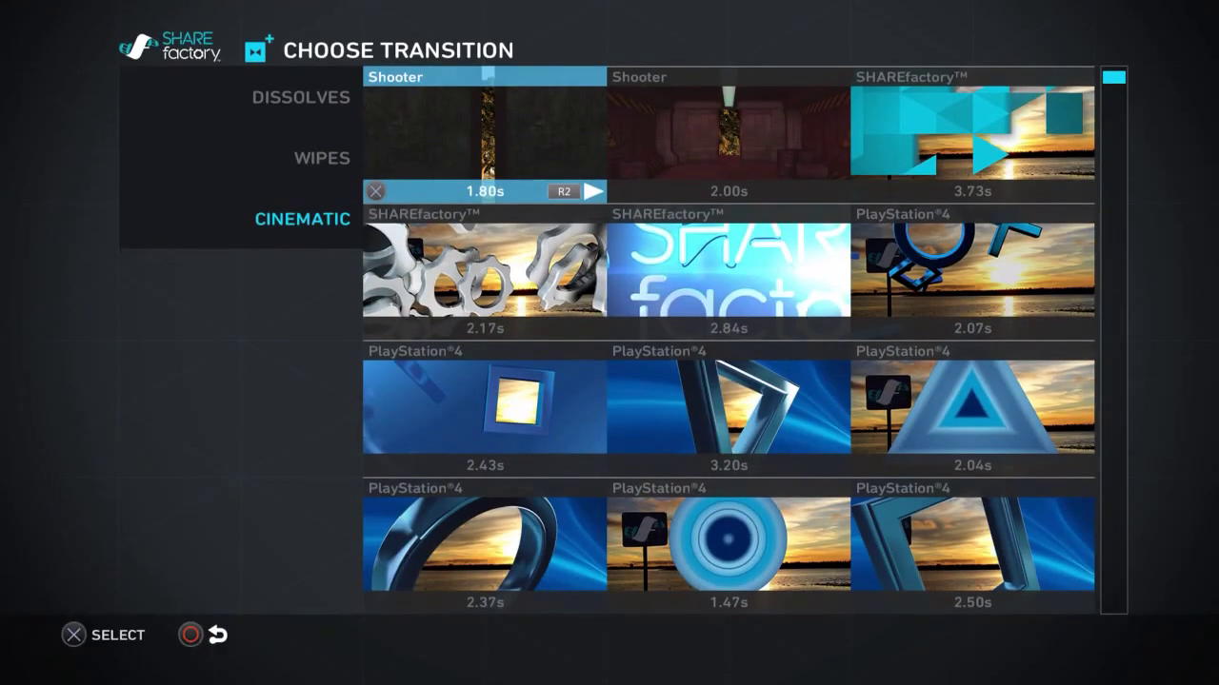
key("Right")
key("Down")
key("Down")
key("Down")
key("Down")
key("Down")
key("Down")
key("Down")
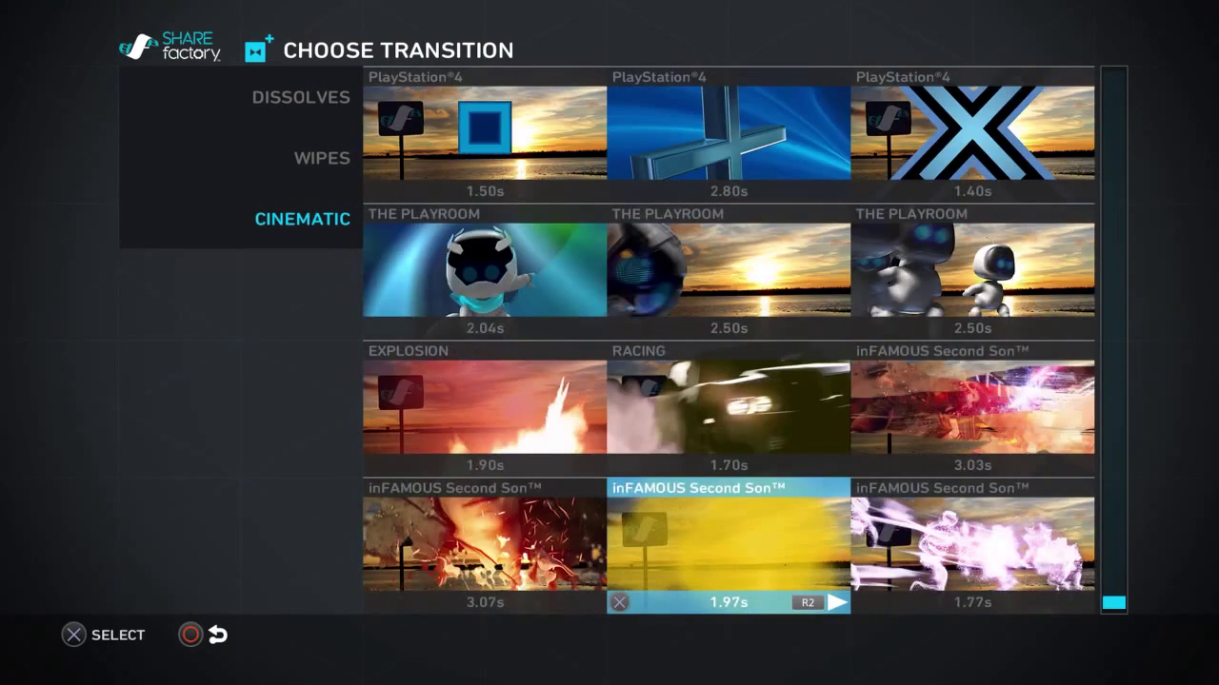
key("Up")
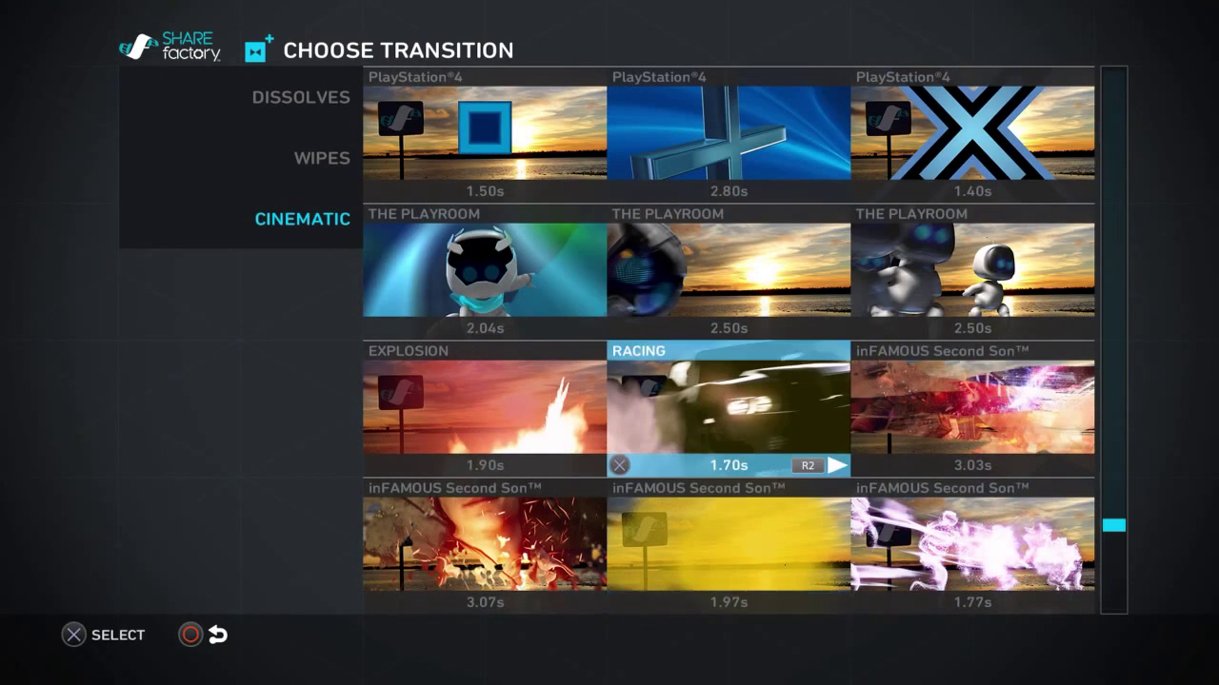
key("Left")
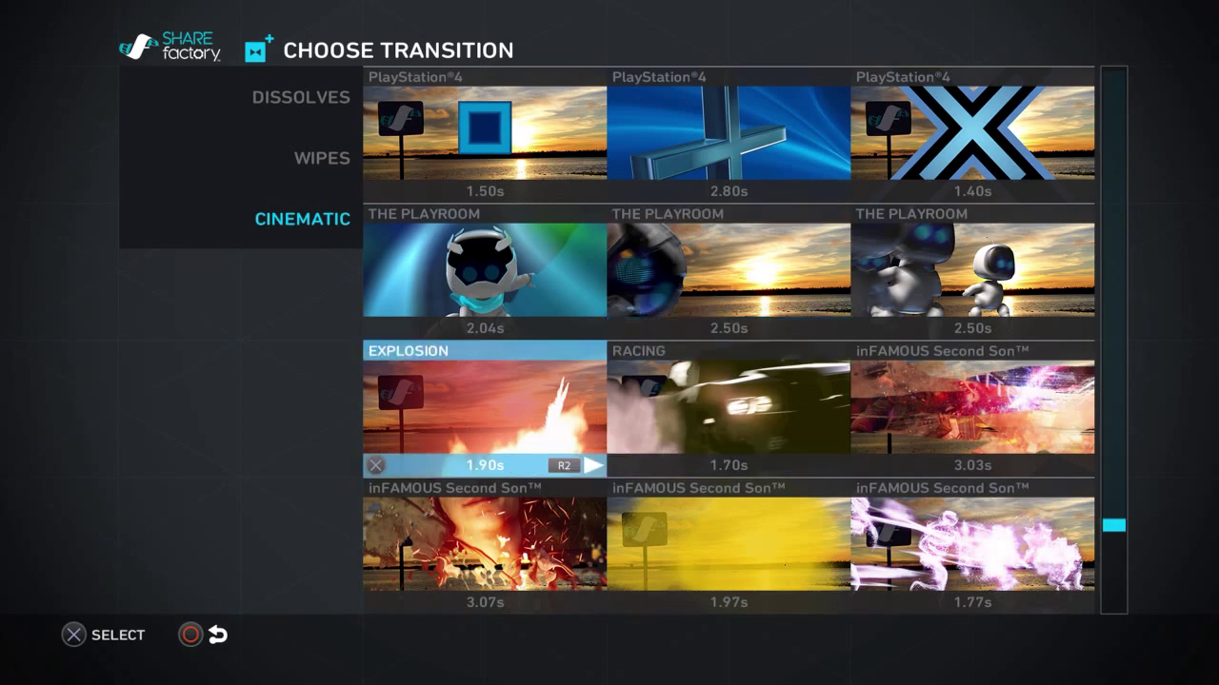
key("Return")
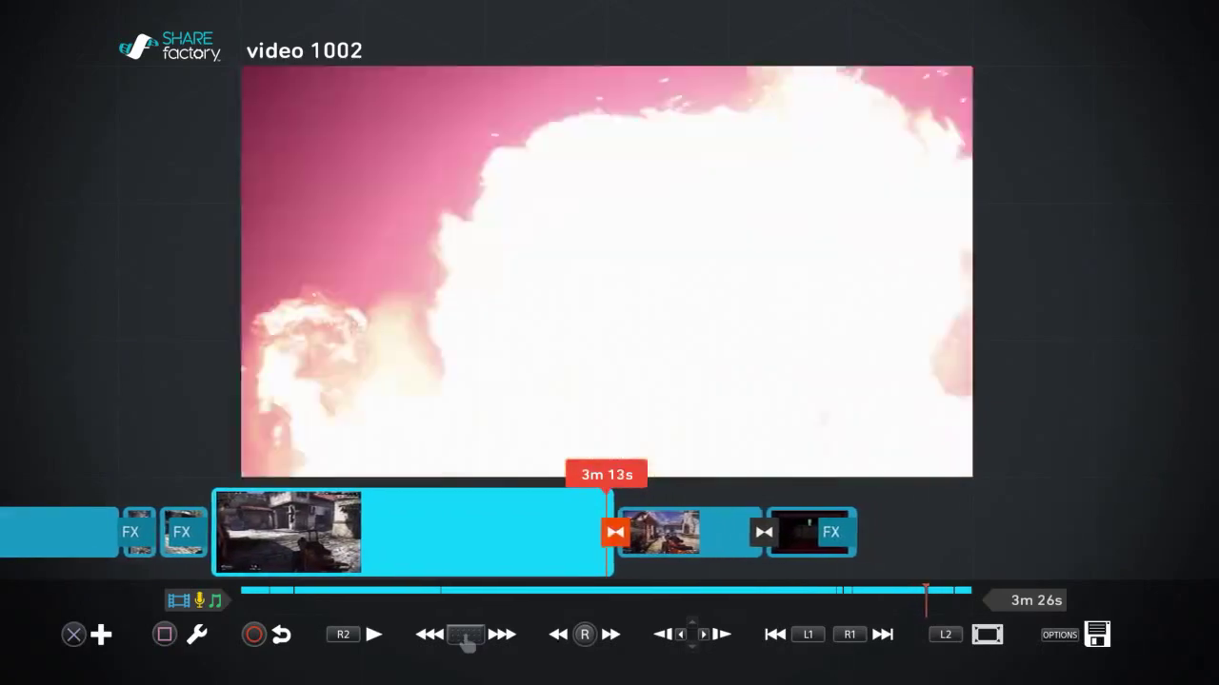
Step: Return to 2m 47s, just before the speech bubble clip, and play the video on toward the explosion transition
scroll(607, 532, "left", 10)
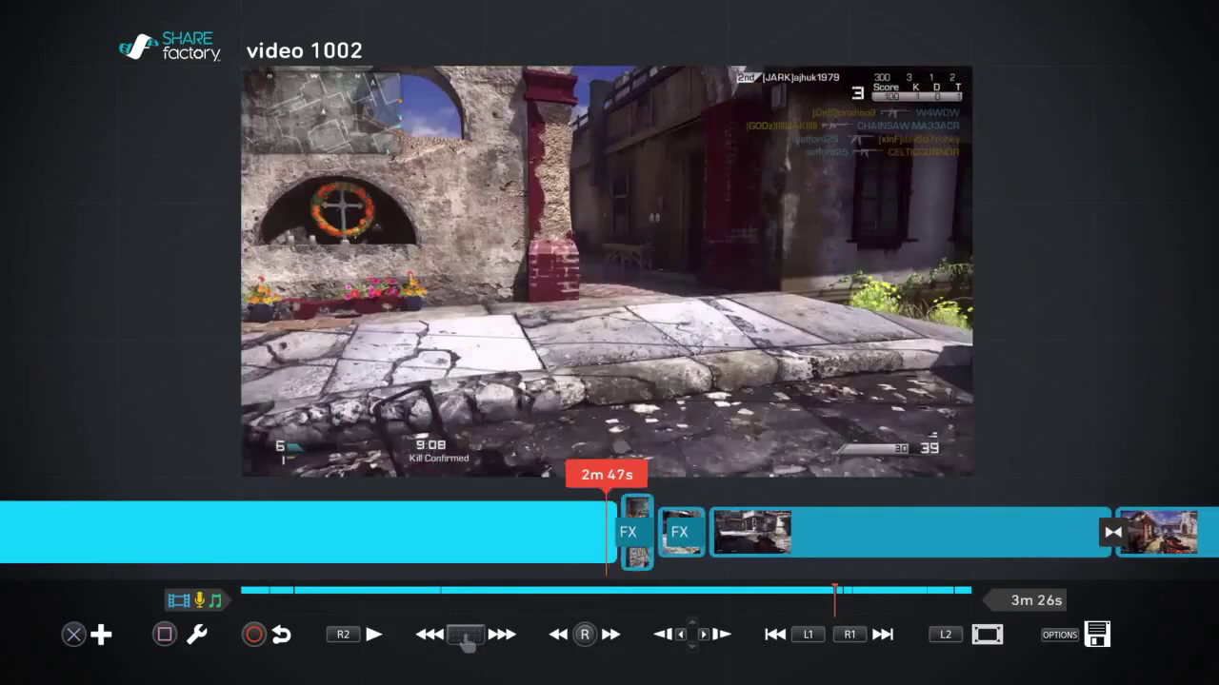
key("space")
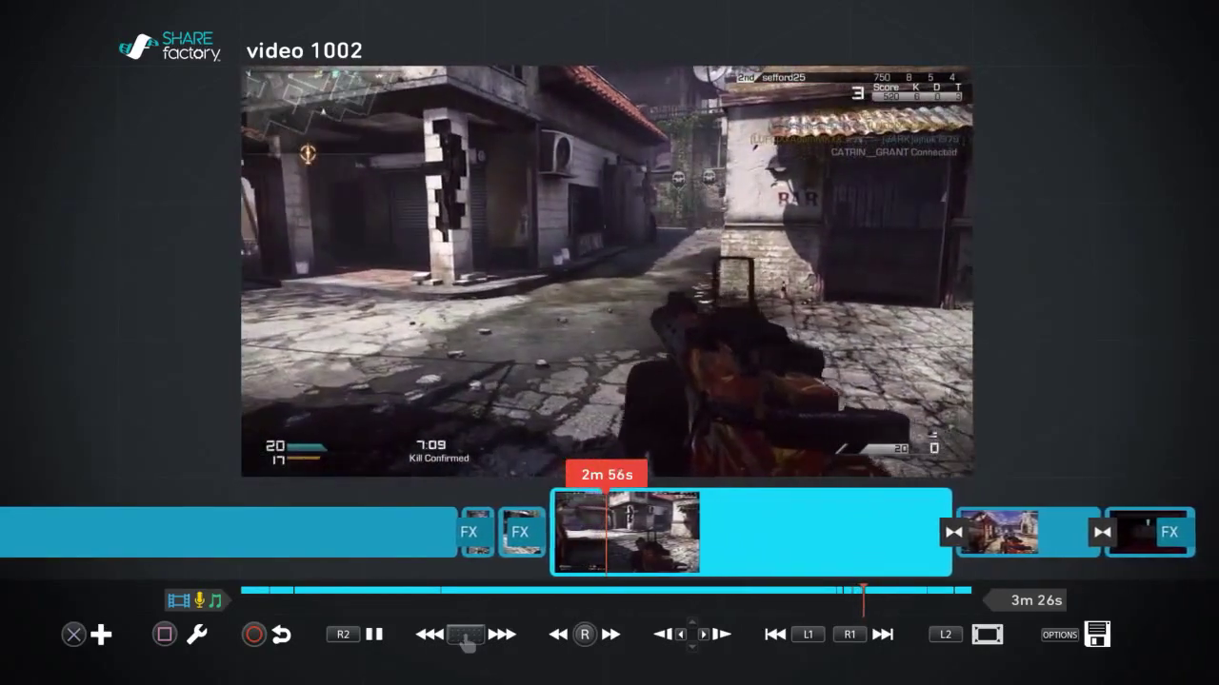
key("Right")
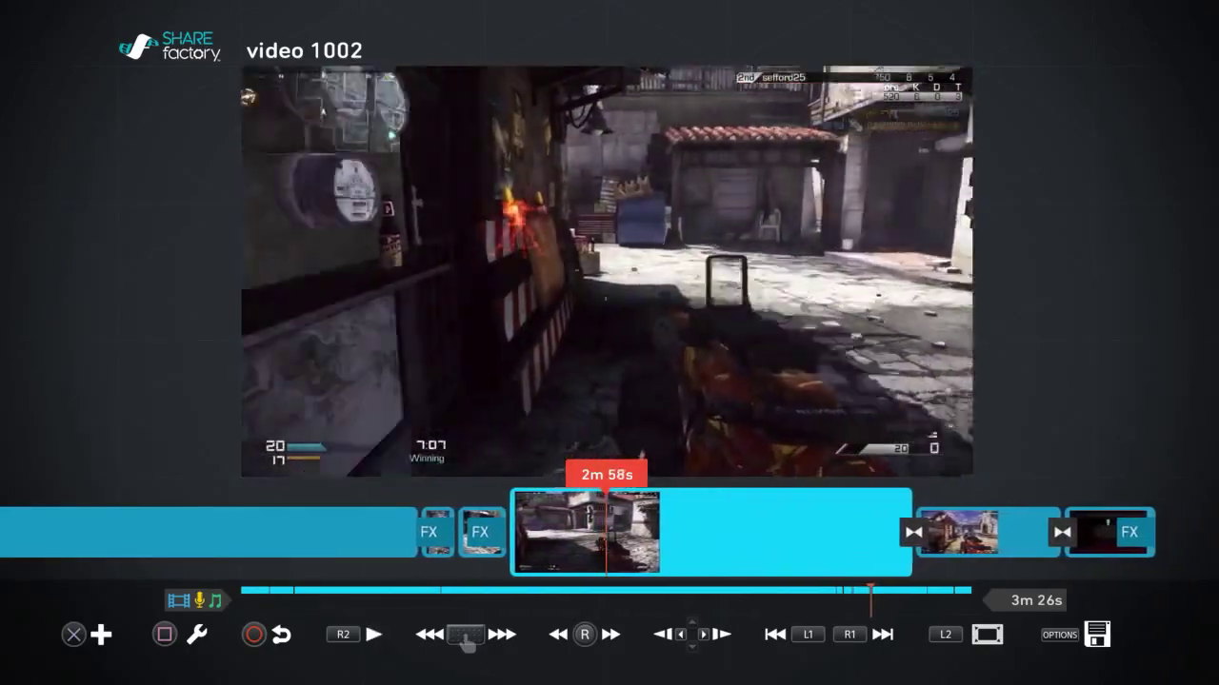
key("space")
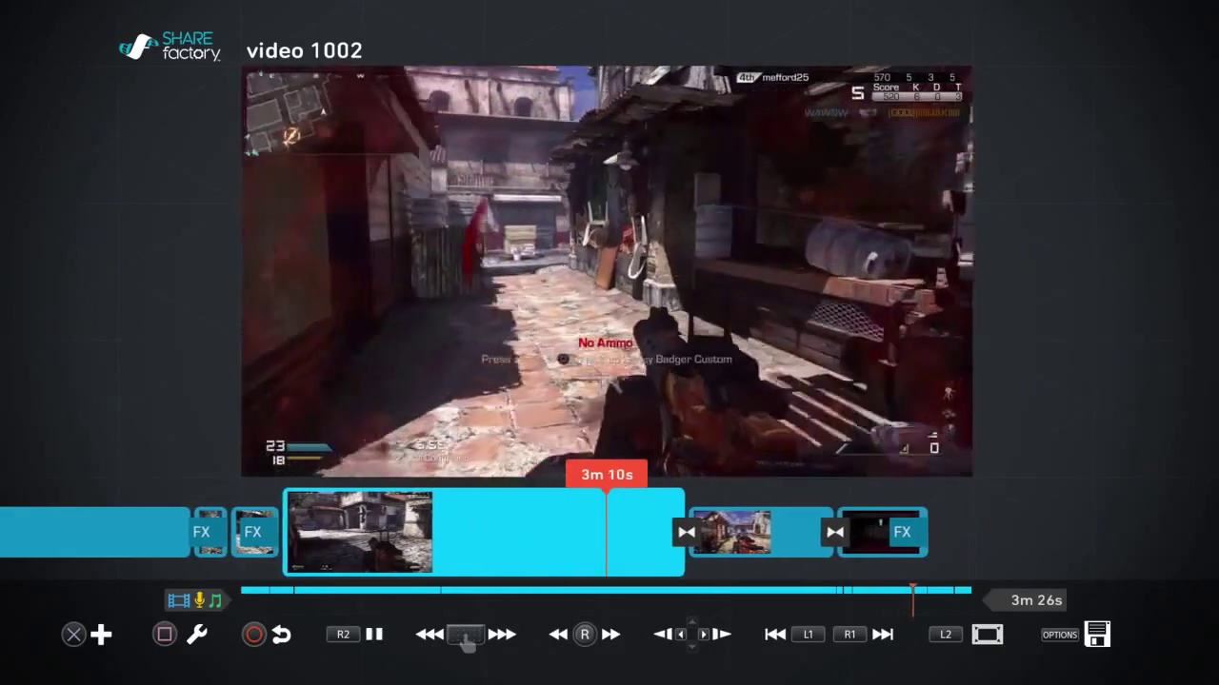